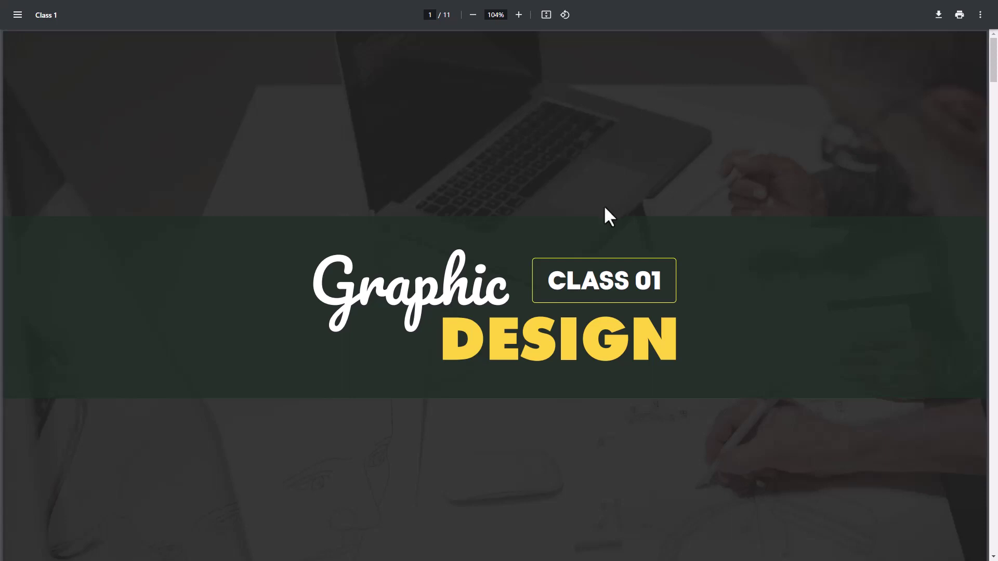
Scroll the Class 1 PDF down to page 2 of 11, the 'What is Design?' slide
scroll(603, 208, "down", 5)
scroll(599, 213, "down", 3)
scroll(600, 212, "down", 3)
scroll(600, 214, "down", 1)
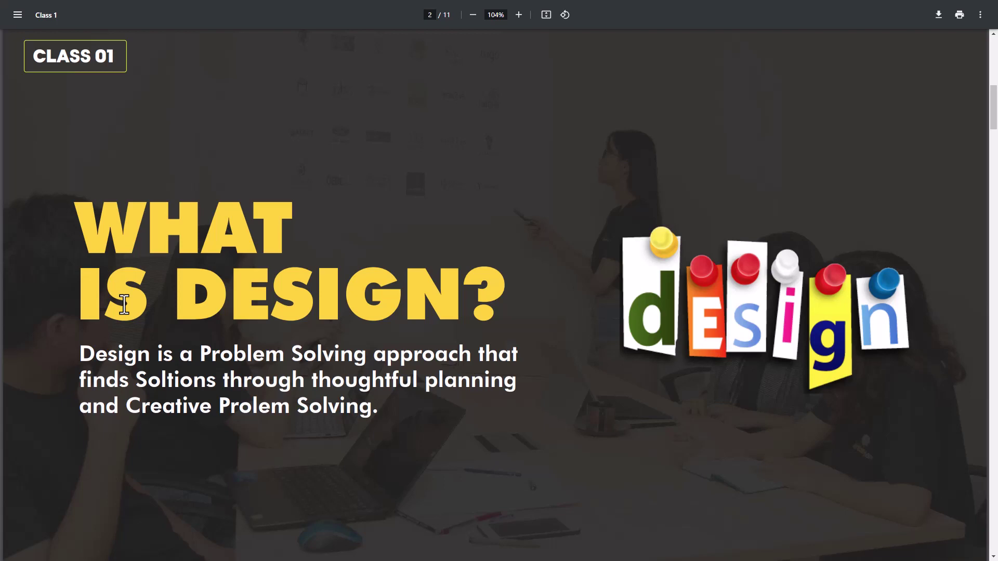
Scroll to page 3, 'Design is a Solution?', and highlight, then deselect, the chair-design paragraph
scroll(229, 329, "down", 4)
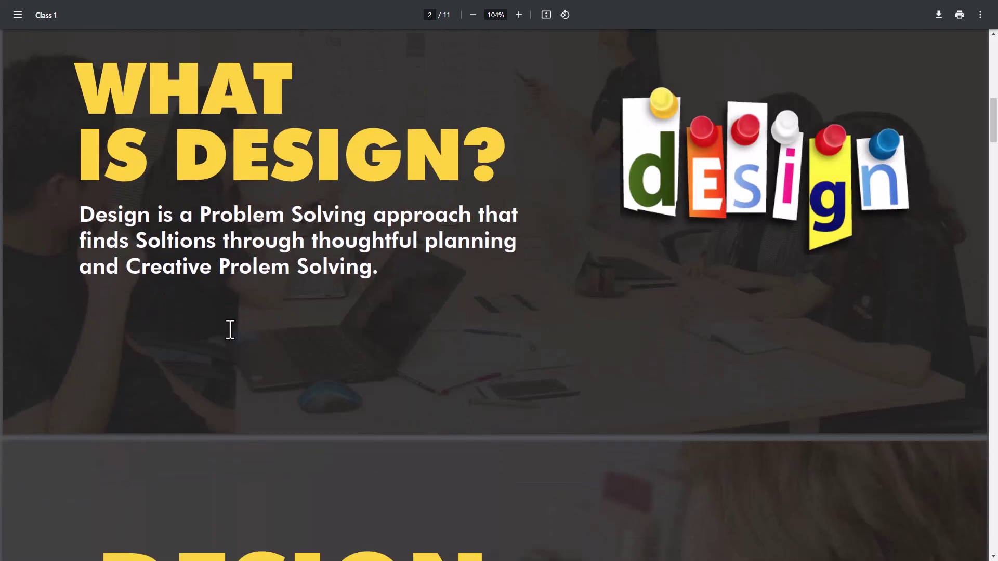
scroll(230, 329, "down", 3)
scroll(231, 330, "down", 4)
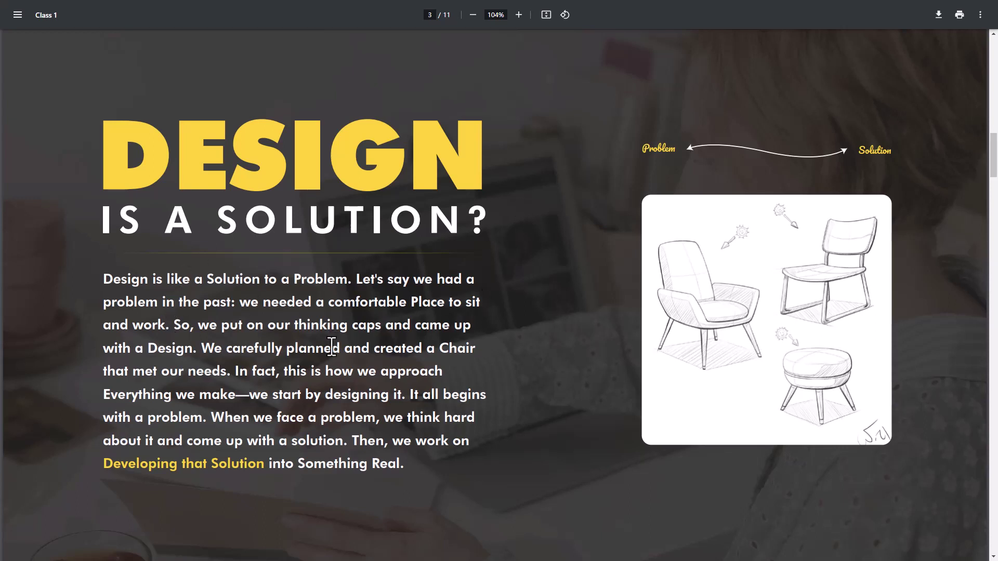
left_click_drag(132, 281, 476, 436)
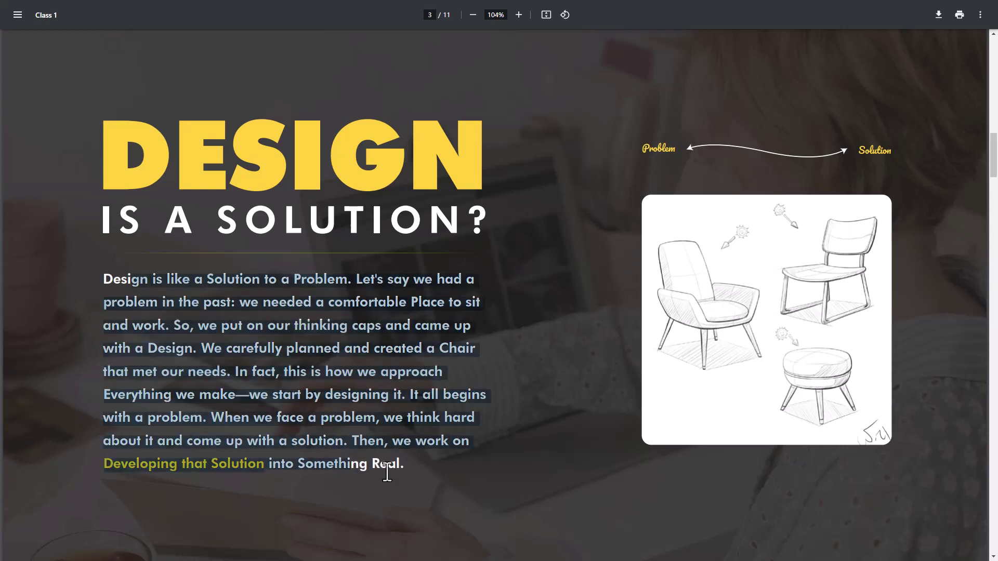
left_click(577, 396)
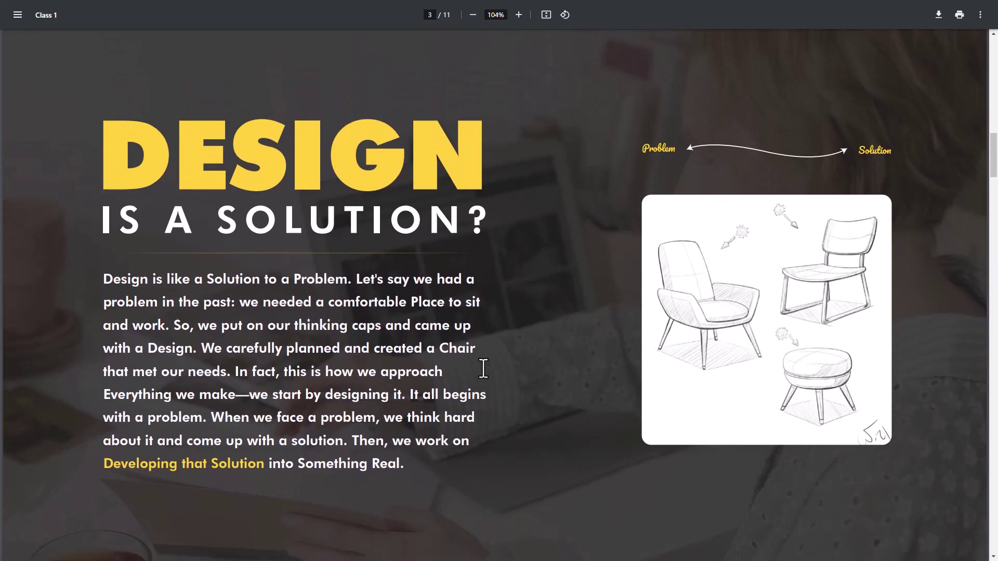
Scroll through page 4, 'Introduction to Adobe', until its closing TIP line shows
scroll(456, 364, "down", 4)
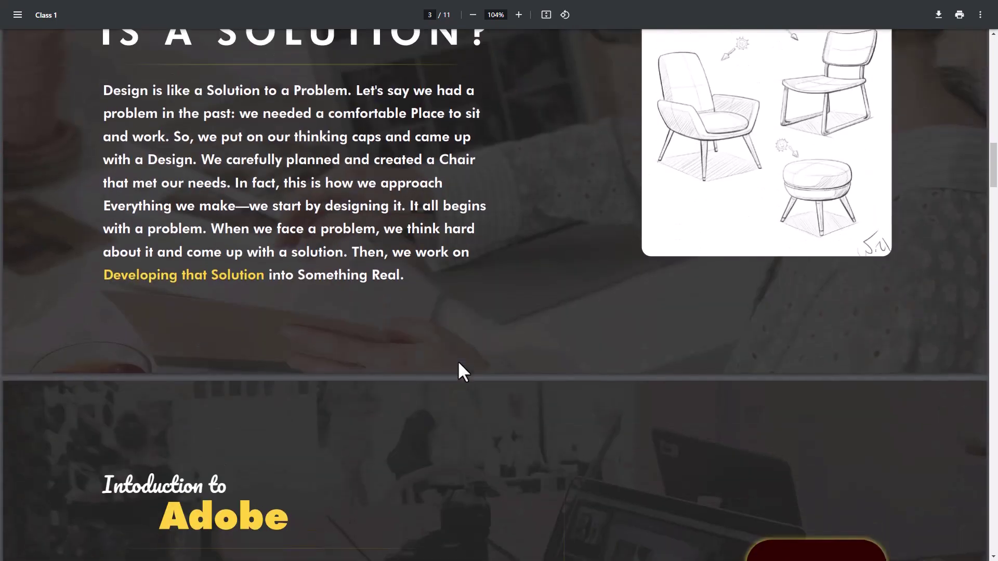
scroll(460, 369, "up", 2)
scroll(494, 367, "down", 3)
scroll(494, 364, "down", 3)
scroll(495, 360, "down", 2)
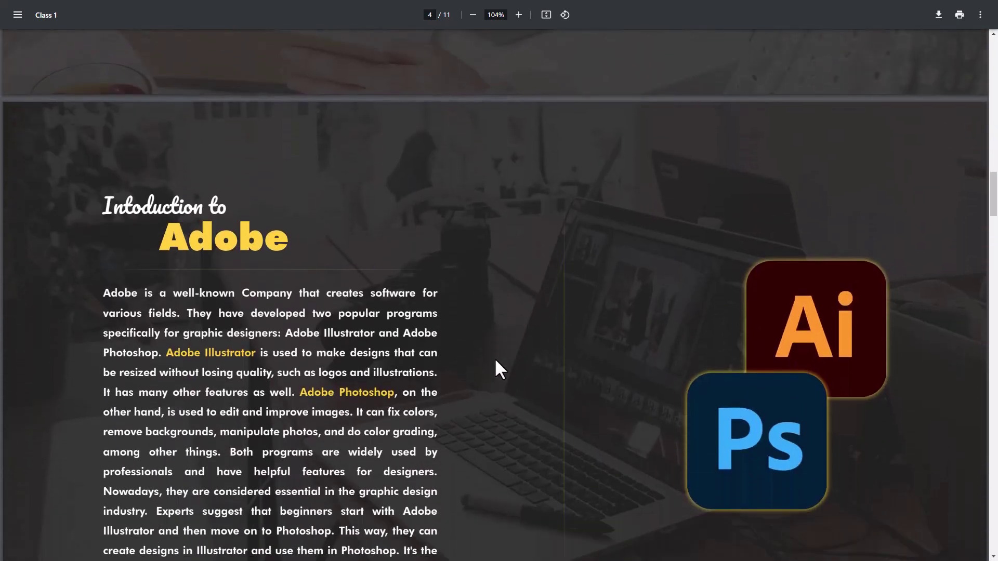
scroll(495, 361, "down", 1)
scroll(495, 361, "down", 1)
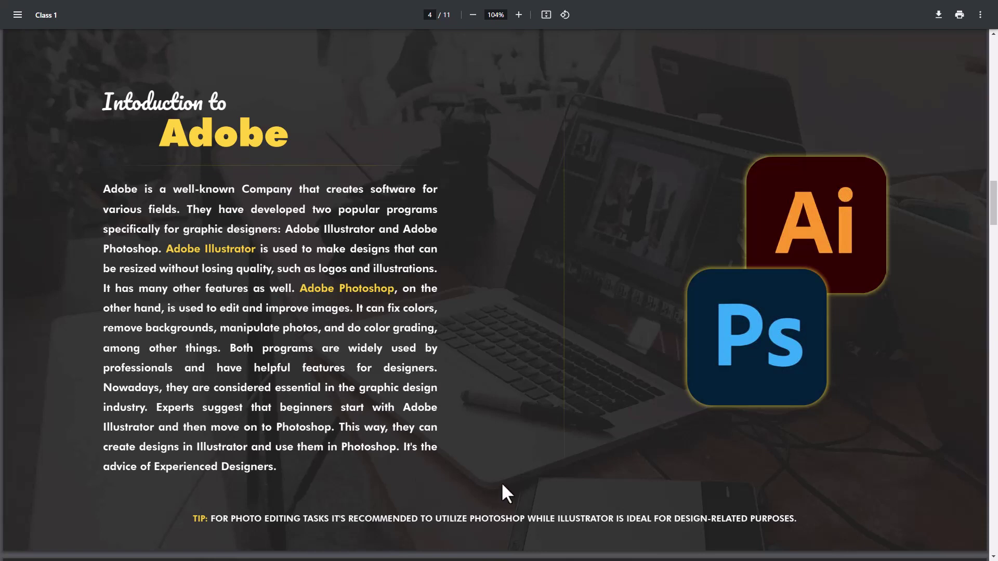
Scroll ahead to page 6 of 11, the practical Illustrator steps list
scroll(481, 314, "down", 15)
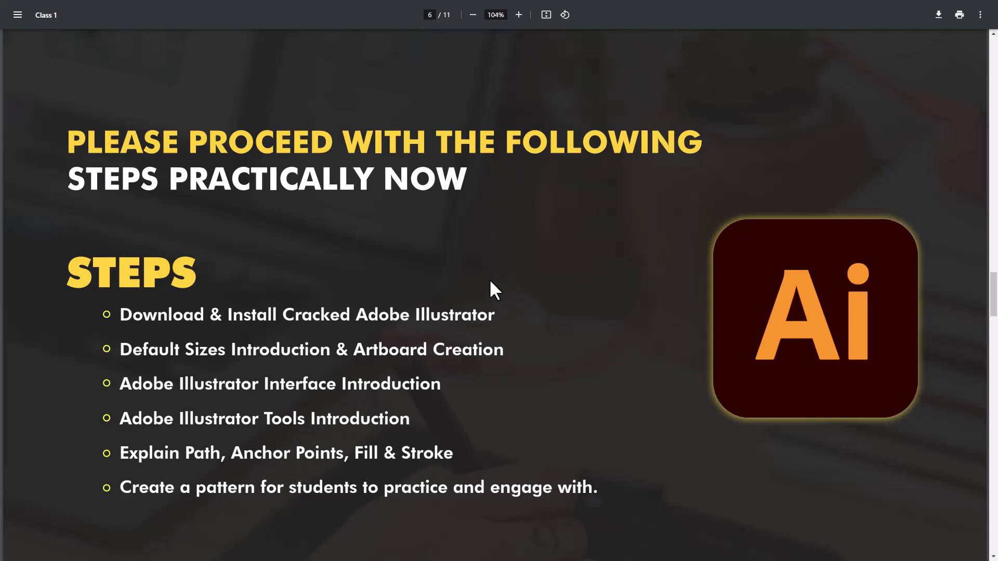
Scroll down to page 7, the Practice #1 flower-pattern slide
scroll(490, 282, "down", 2)
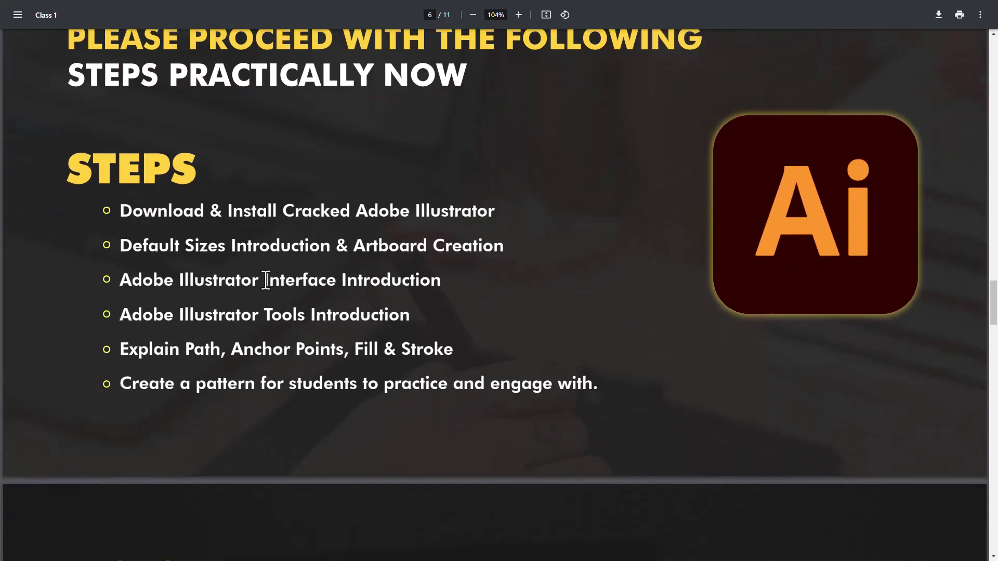
scroll(285, 288, "down", 3)
scroll(286, 288, "down", 2)
scroll(289, 294, "down", 3)
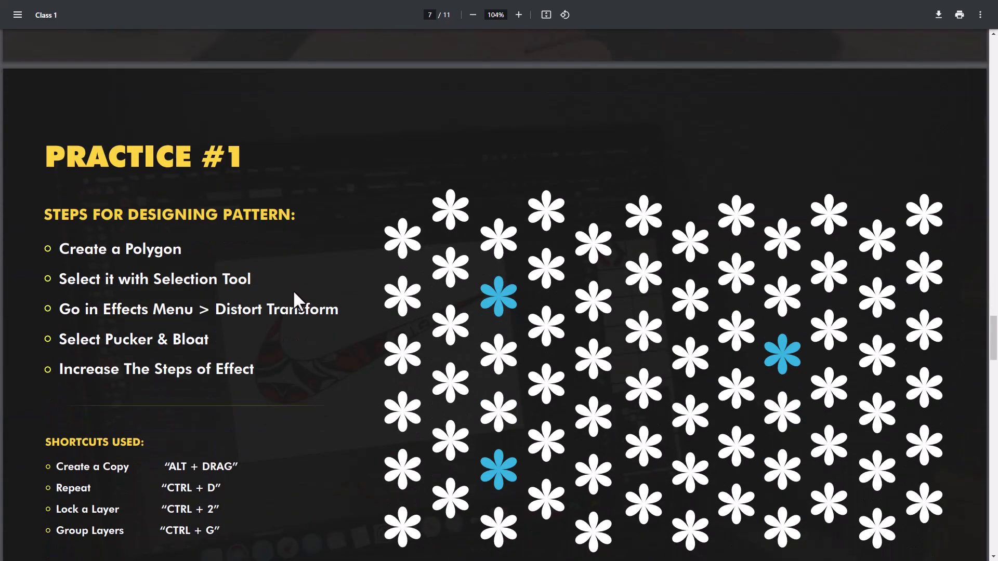
scroll(299, 296, "down", 2)
scroll(637, 171, "up", 1)
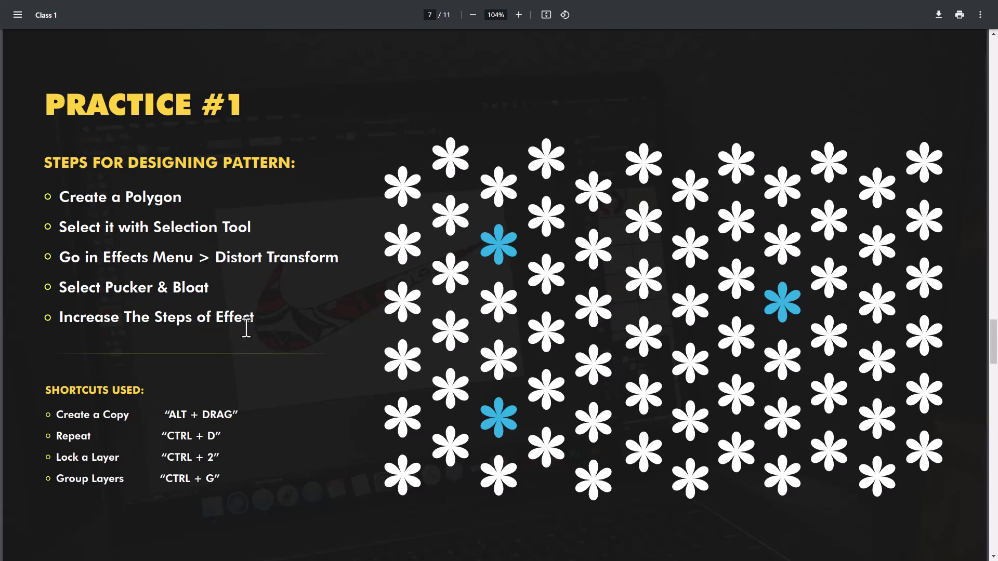
Review the Practice #1 steps and launch Adobe Illustrator from the taskbar
scroll(257, 317, "down", 5)
scroll(257, 314, "up", 3)
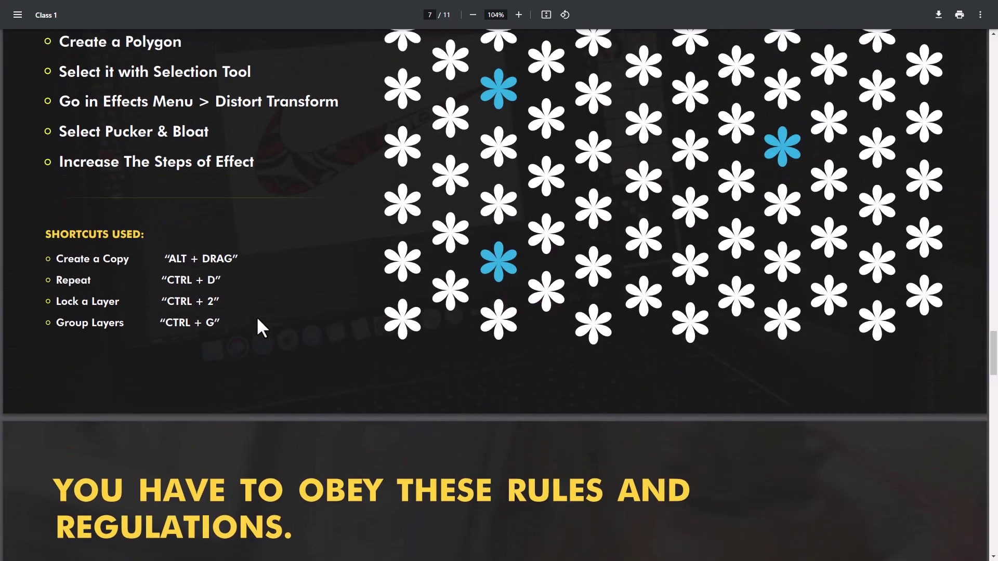
scroll(262, 327, "up", 1)
scroll(266, 333, "up", 1)
key("super")
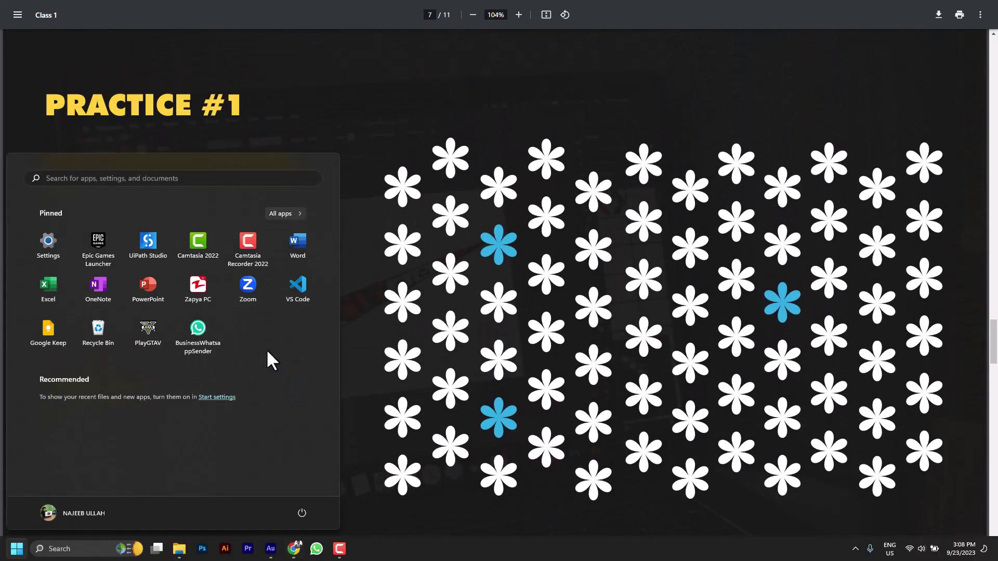
left_click(225, 549)
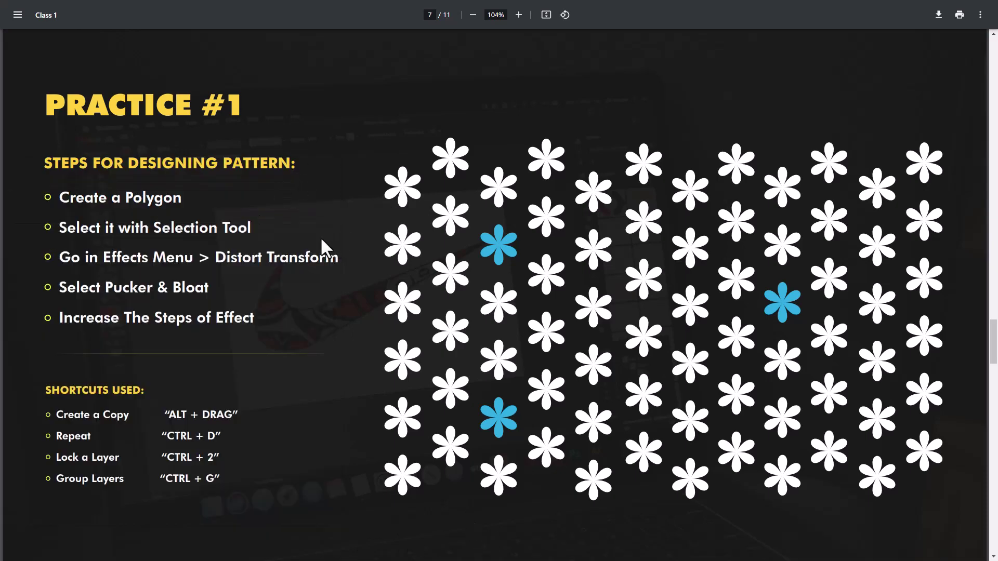
scroll(331, 238, "down", 4)
scroll(331, 237, "down", 3)
scroll(331, 244, "down", 2)
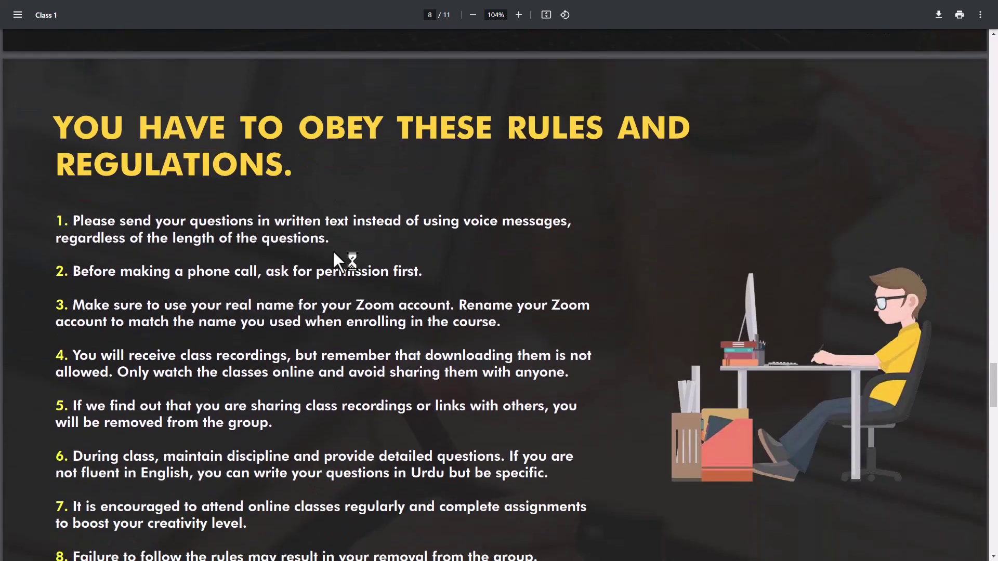
scroll(333, 255, "down", 1)
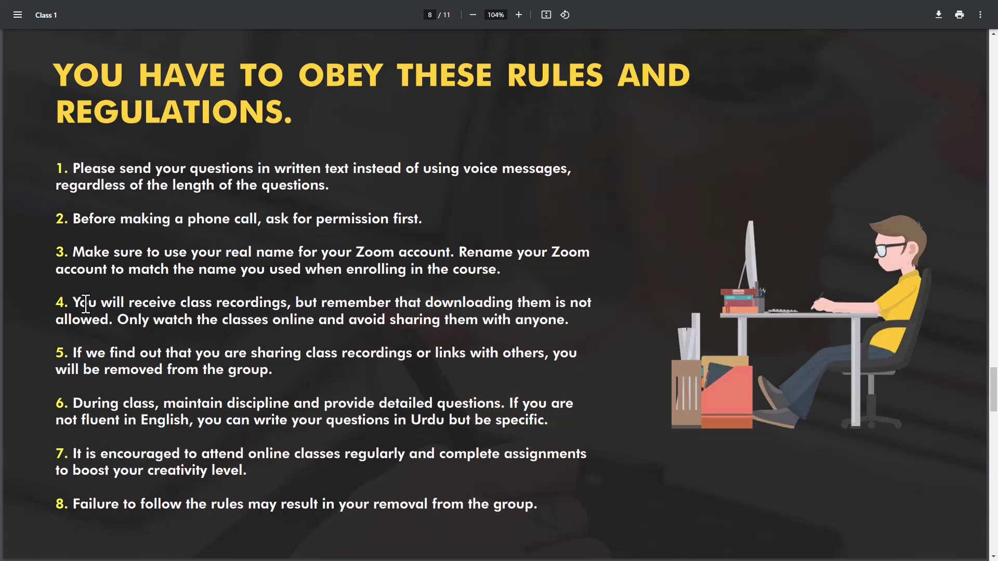
mouse_move(74, 303)
left_mouse_down()
mouse_move(168, 318)
mouse_move(565, 320)
left_mouse_up()
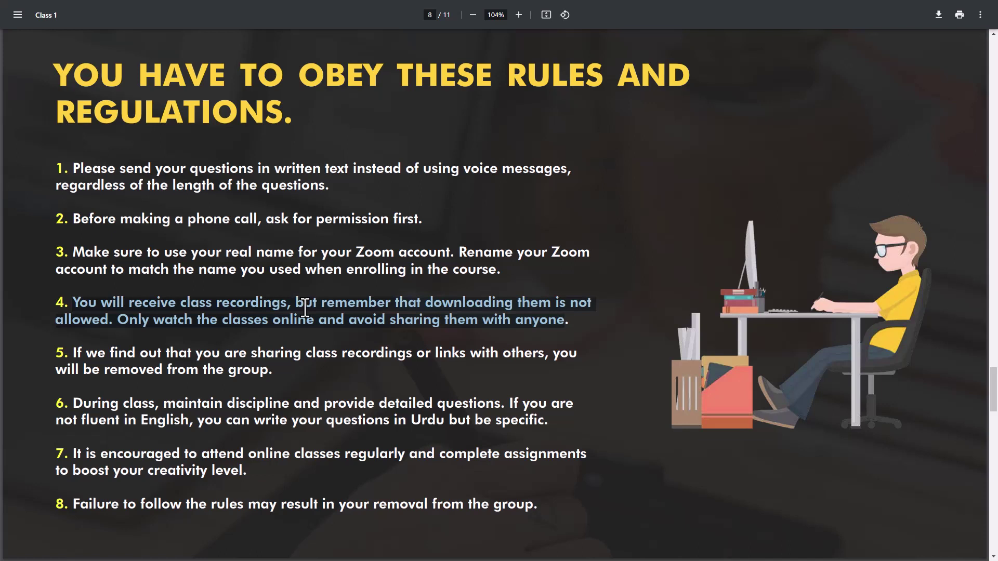
left_click(247, 270)
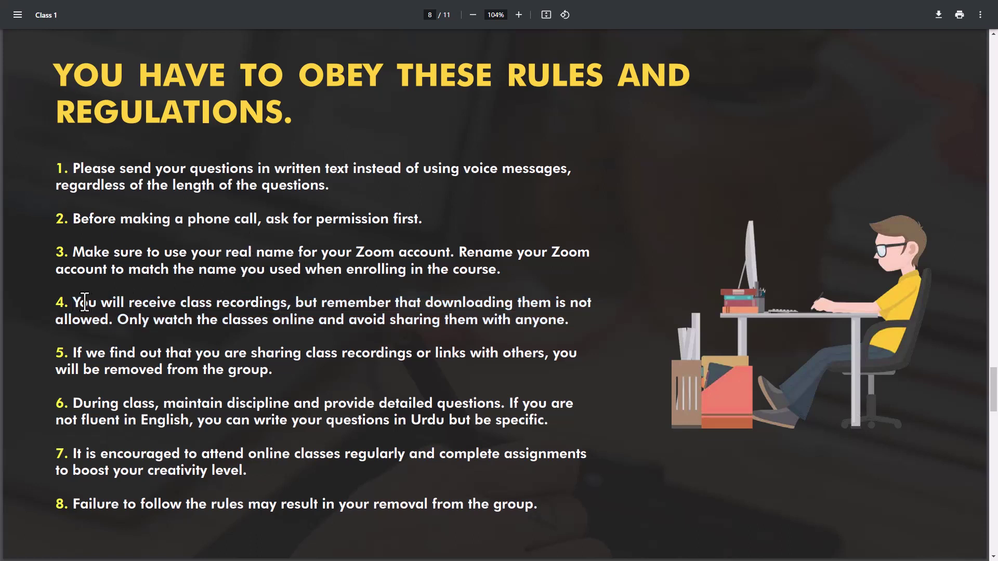
left_click_drag(74, 302, 118, 302)
left_click_drag(192, 286, 565, 320)
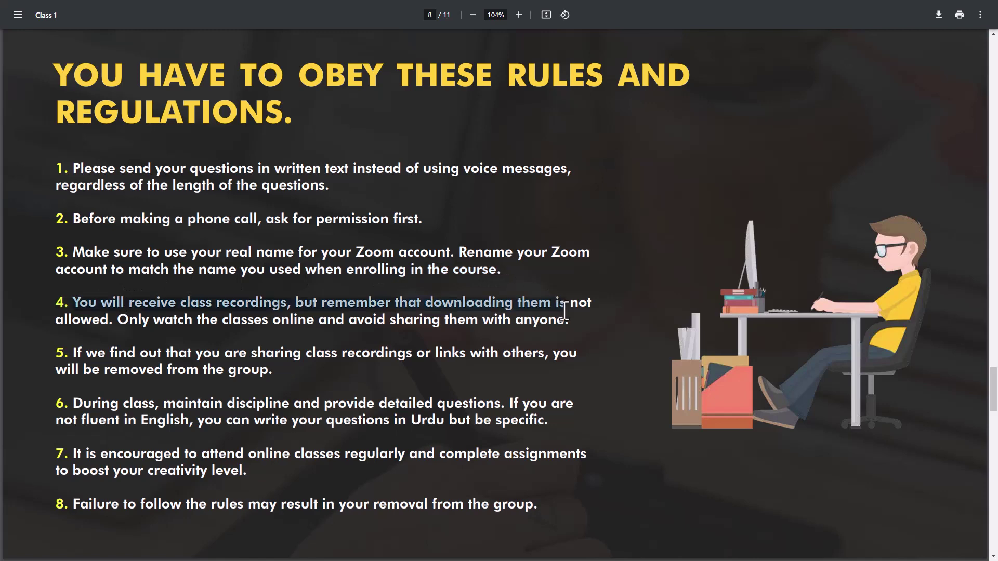
left_click(279, 334)
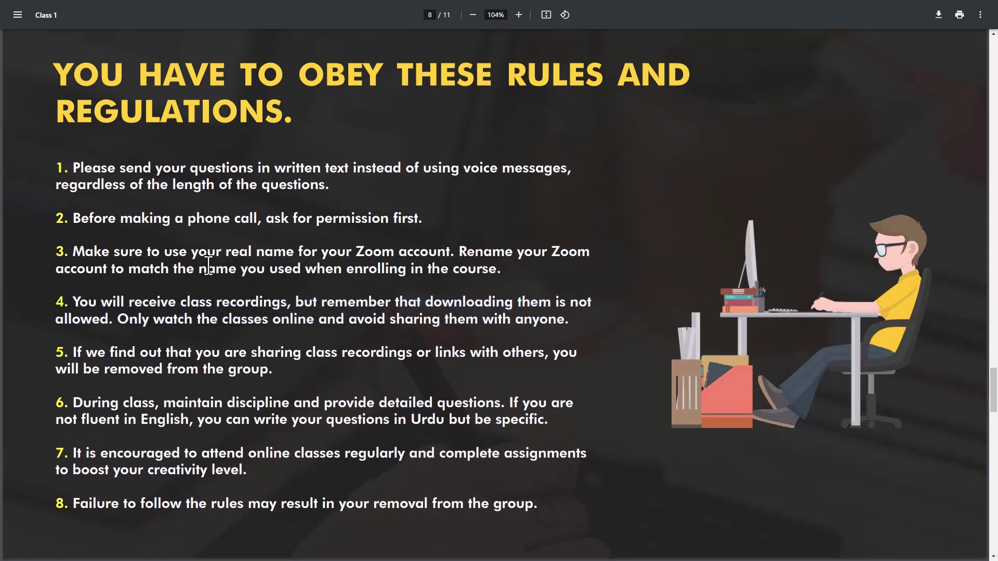
scroll(181, 267, "down", 2)
scroll(187, 272, "up", 1)
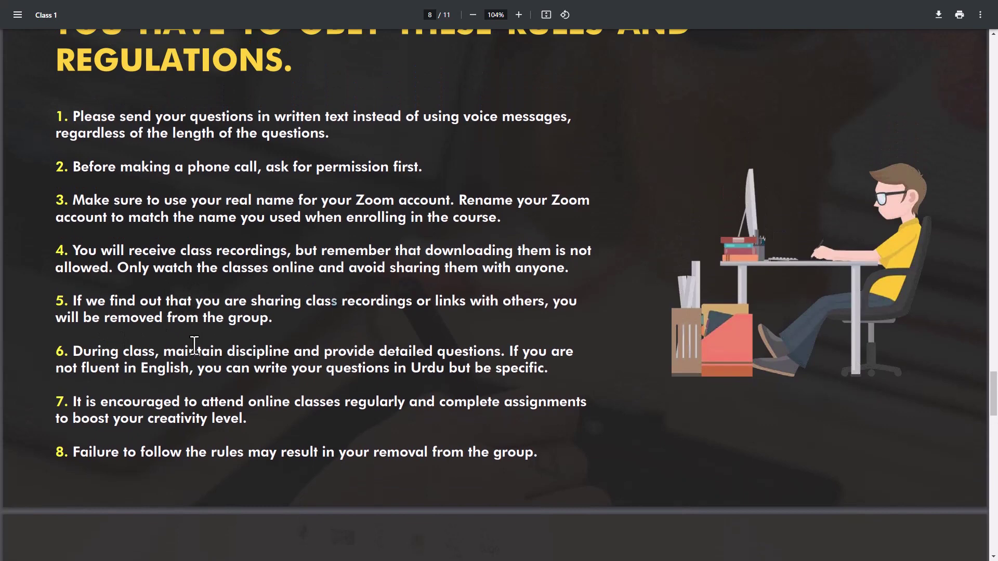
left_click_drag(71, 301, 295, 317)
scroll(471, 333, "down", 1)
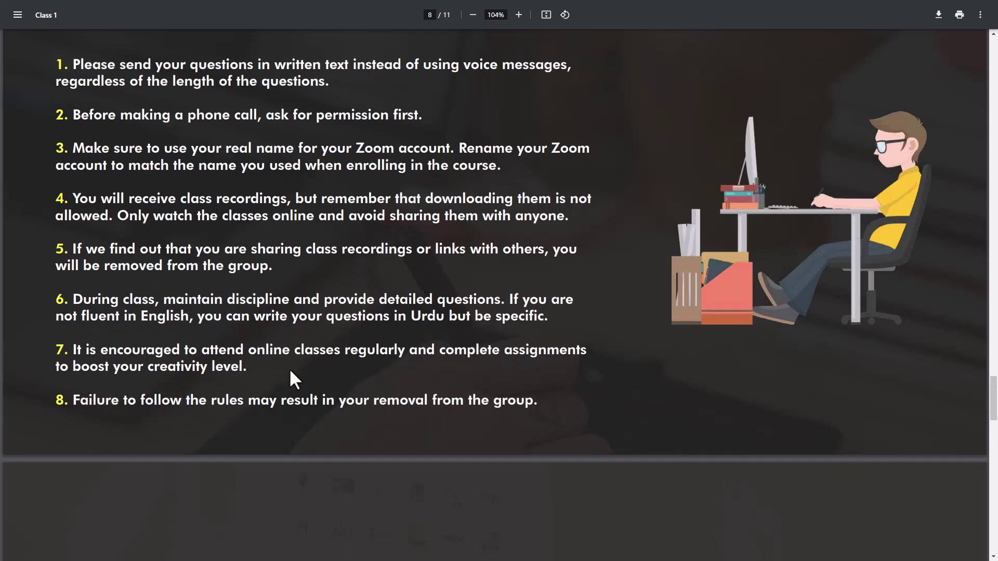
Scroll through the page 9 FAQ's questions on to page 10, the Trainer Introduction
scroll(338, 375, "down", 2)
scroll(339, 389, "down", 3)
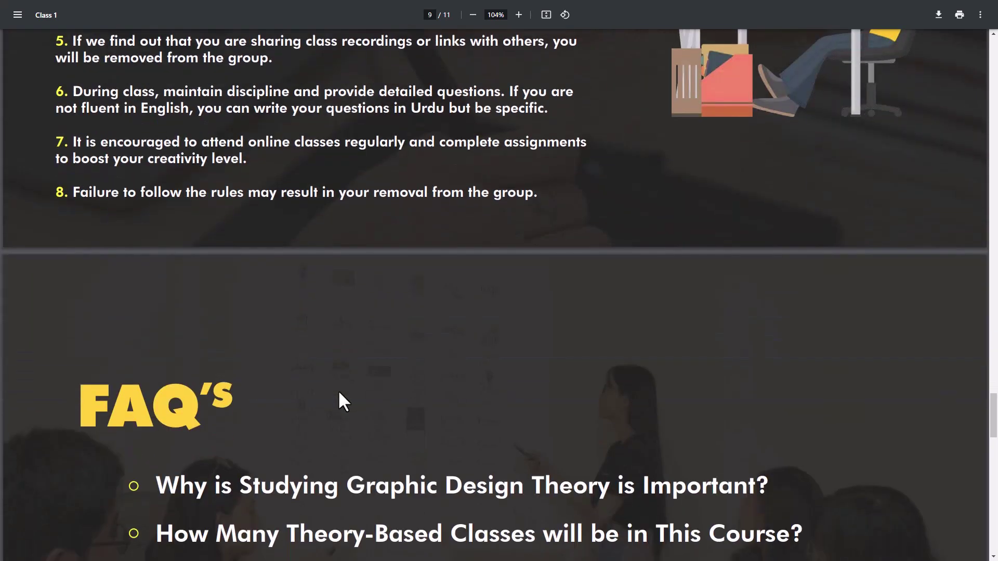
scroll(335, 386, "down", 3)
scroll(335, 382, "down", 1)
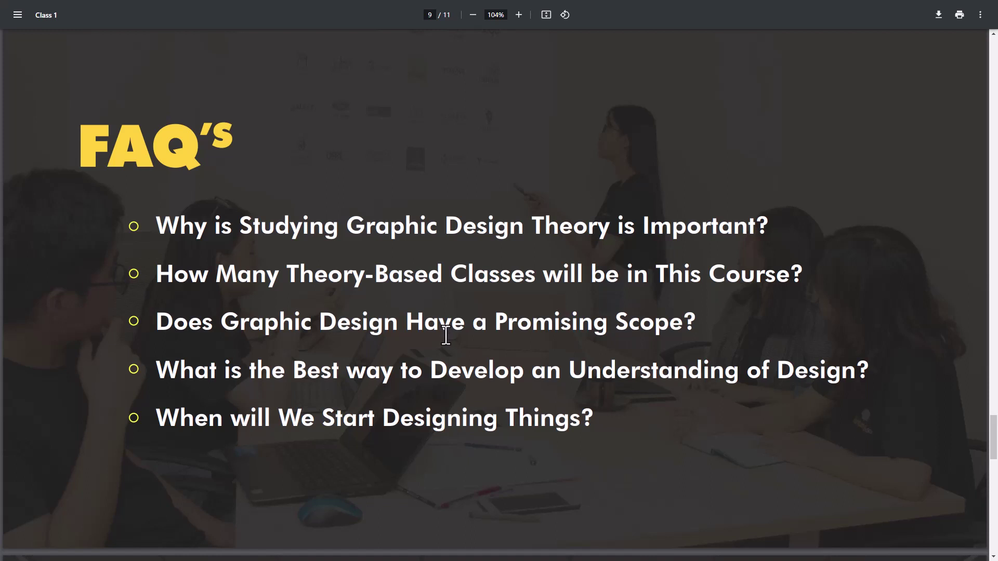
scroll(447, 337, "down", 1)
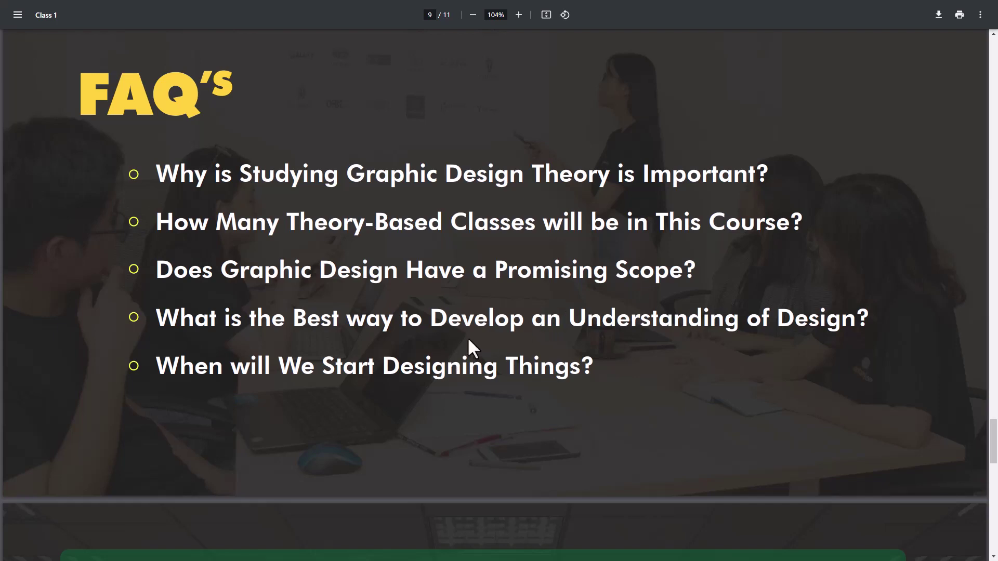
scroll(447, 337, "down", 2)
Scroll from page 10 to page 11 of 11, the Questions & Answers slide
scroll(445, 337, "down", 2)
scroll(445, 336, "down", 2)
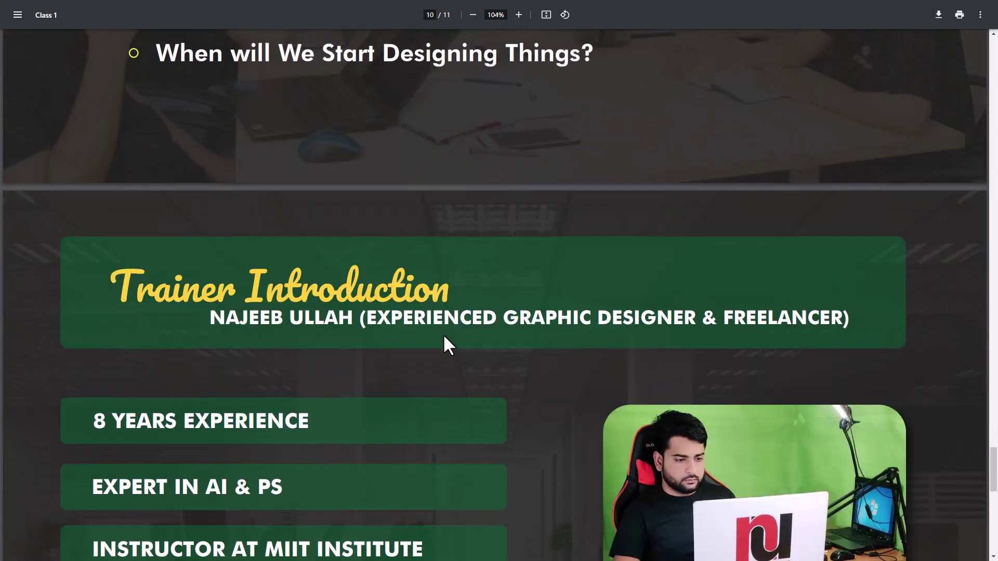
scroll(444, 337, "down", 2)
scroll(444, 336, "down", 1)
scroll(441, 335, "down", 1)
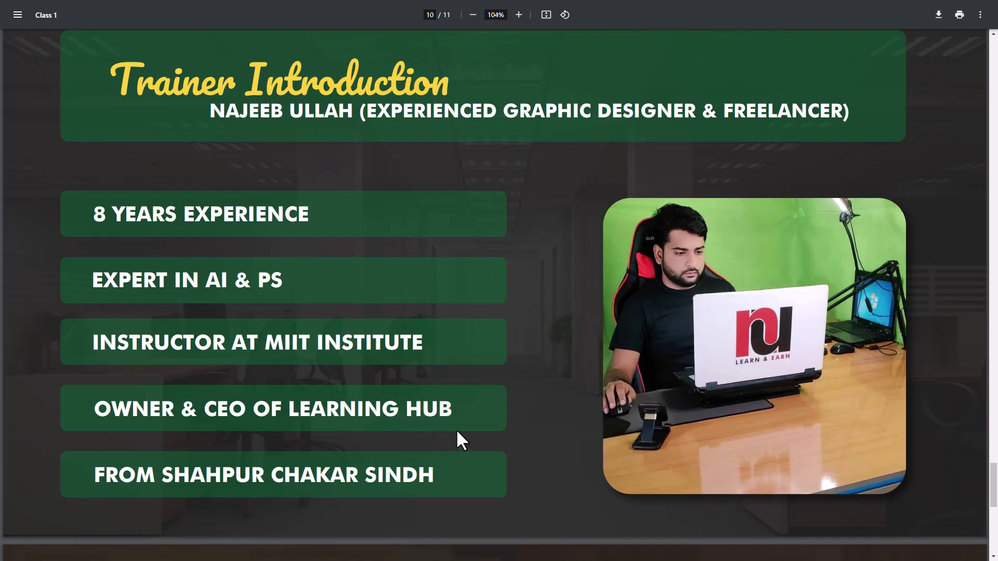
scroll(346, 408, "down", 5)
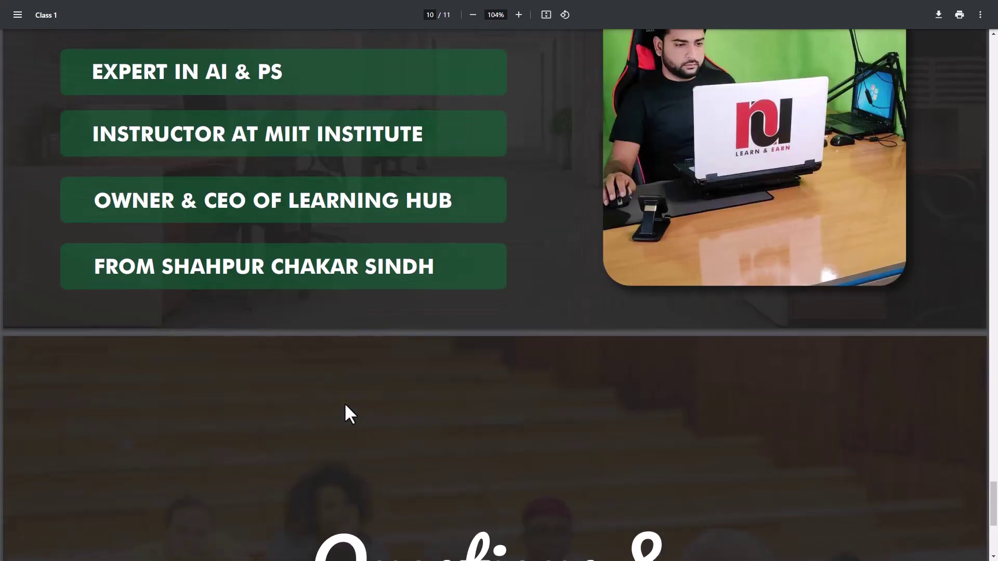
scroll(345, 404, "down", 4)
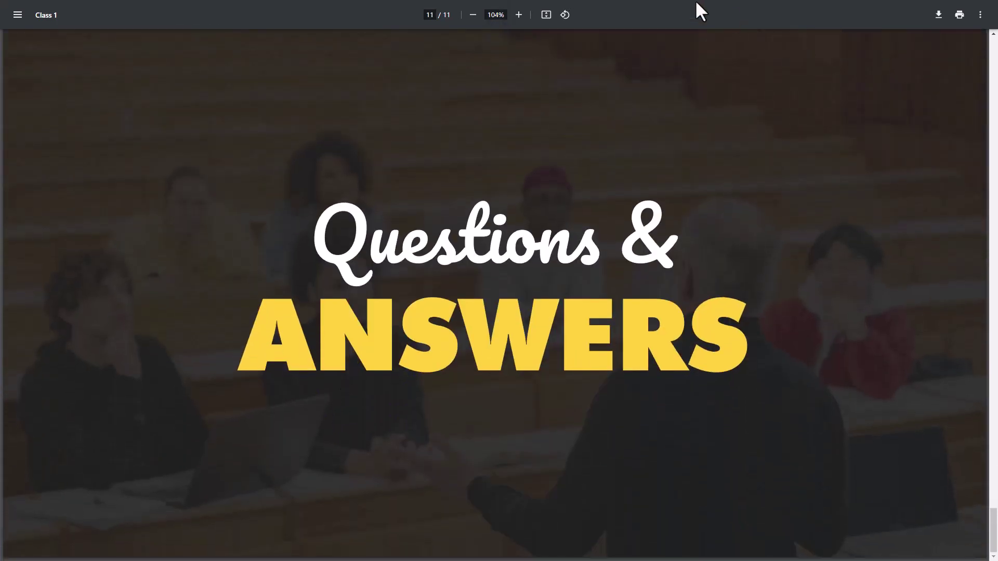
Switch to Illustrator and start a new document named 'Class 1'
key("super")
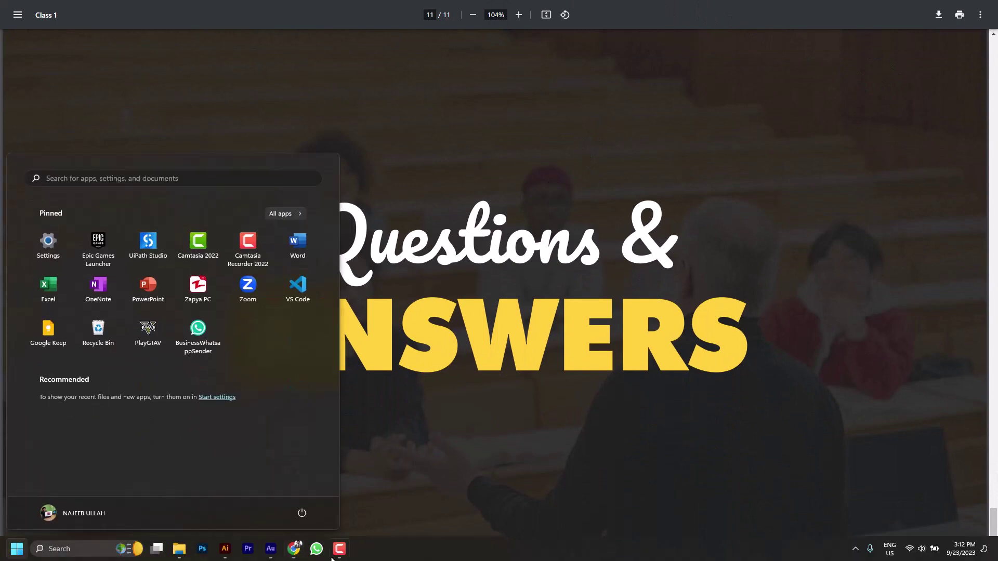
left_click(236, 549)
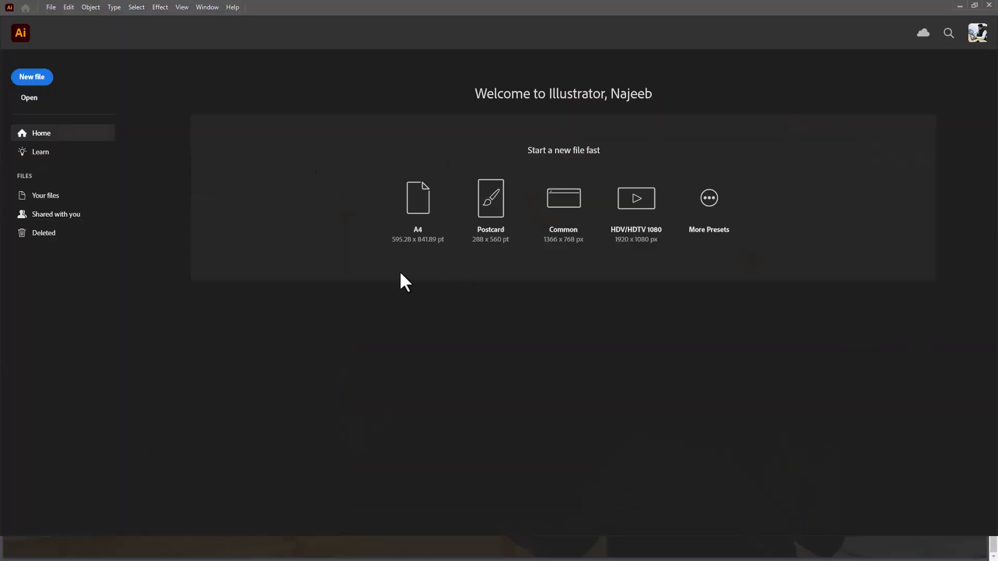
left_click(30, 84)
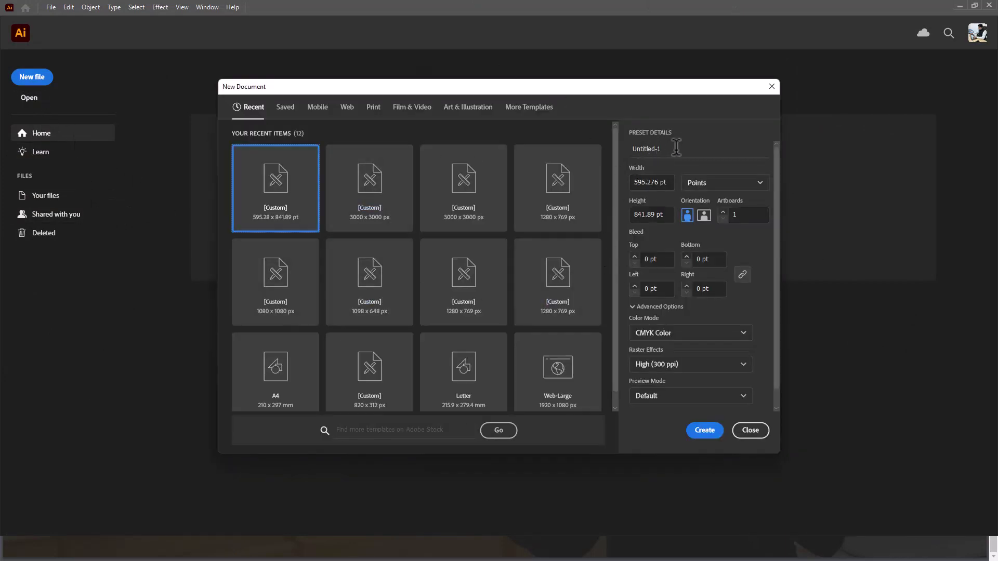
type("C")
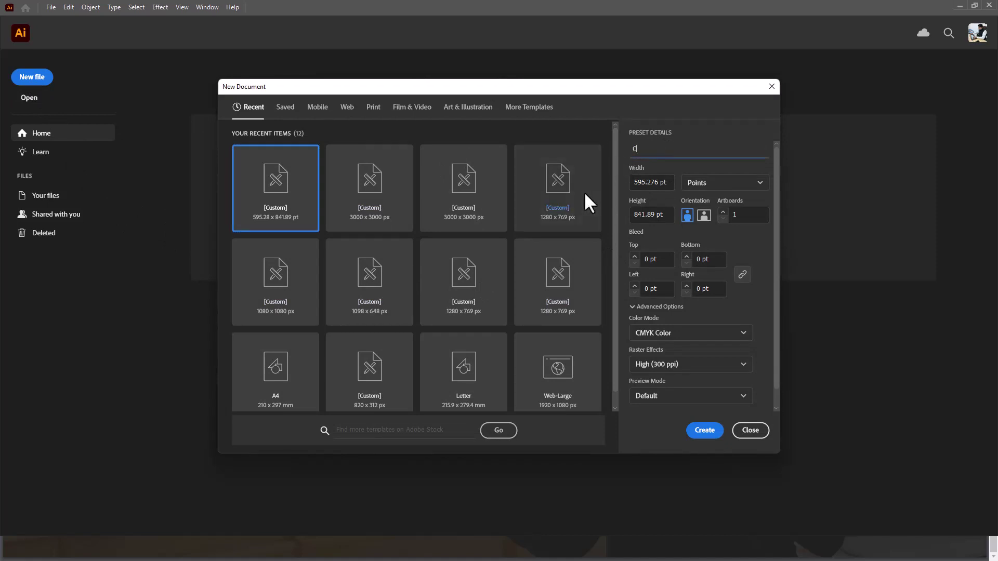
type("lass 1")
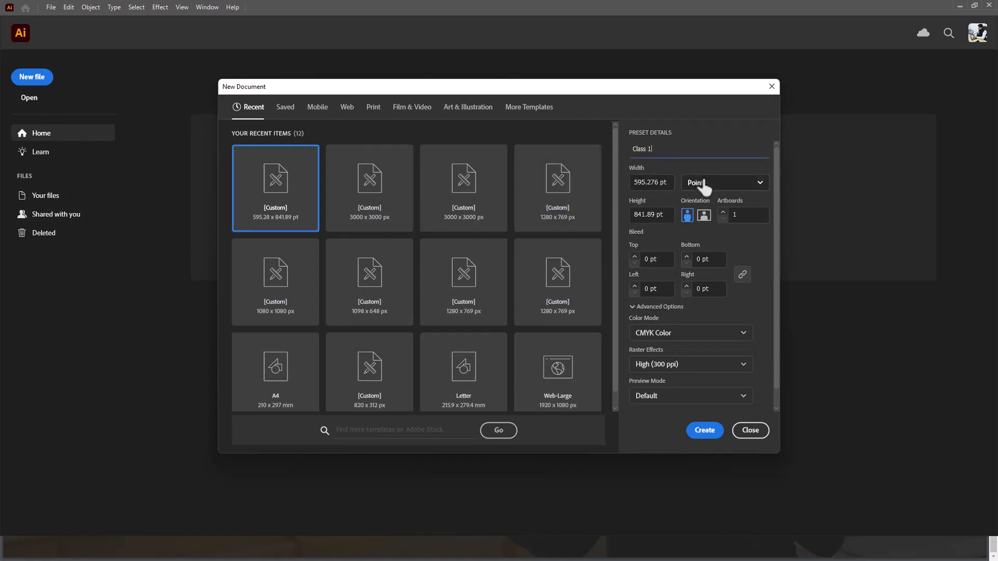
Set the document to pixels, 1000 × 1000, RGB colour mode, and create it
left_click(705, 188)
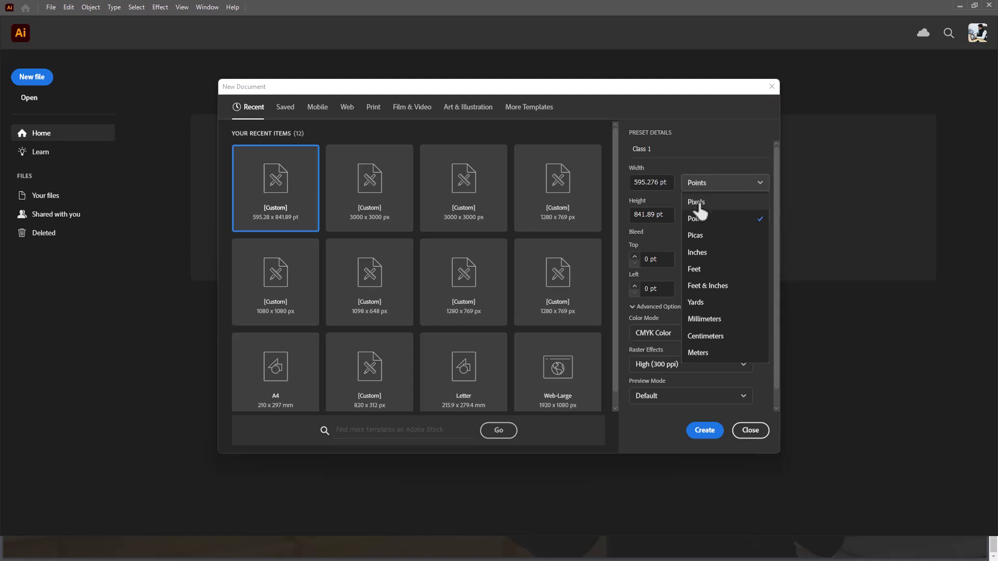
left_click(700, 203)
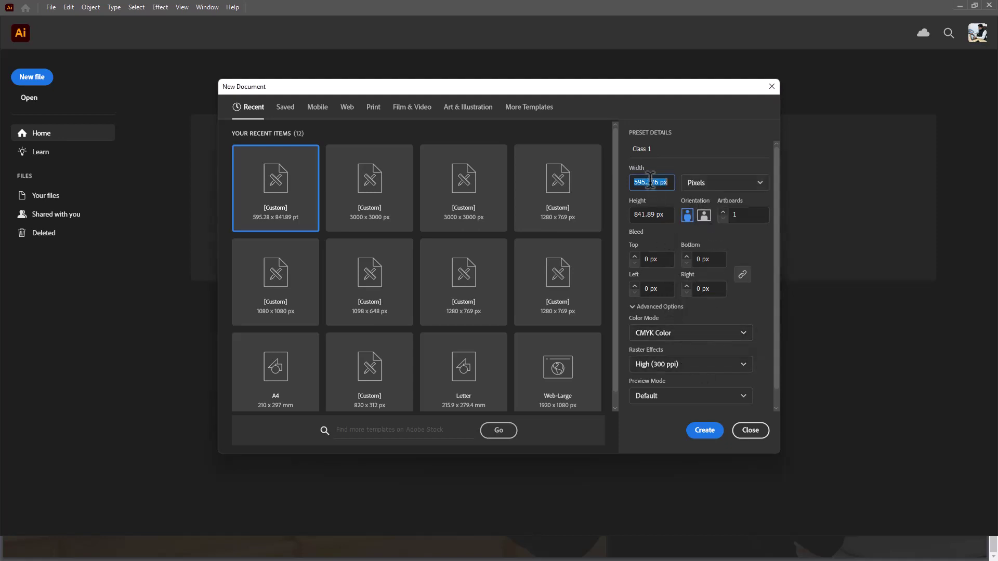
key("Tab")
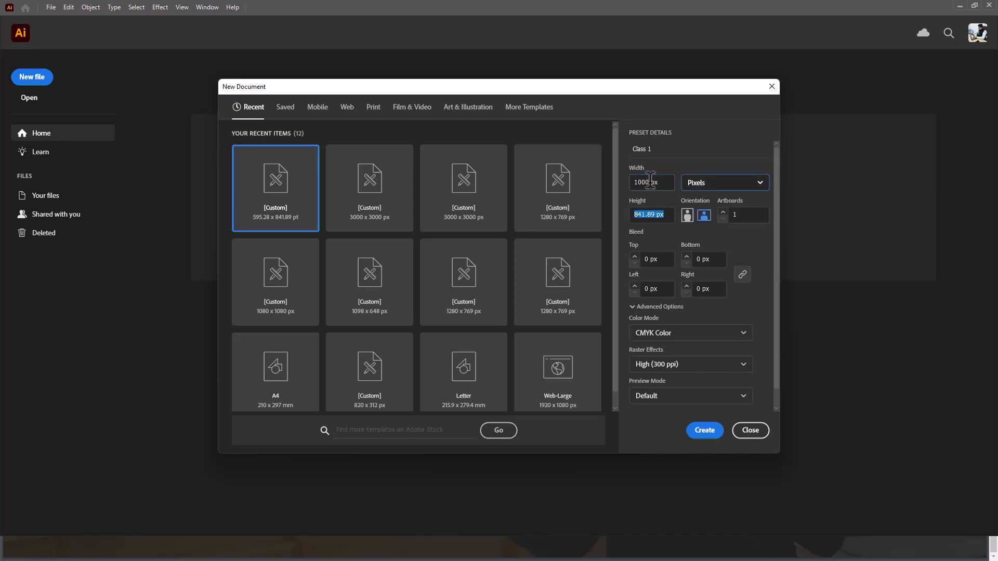
type("1000")
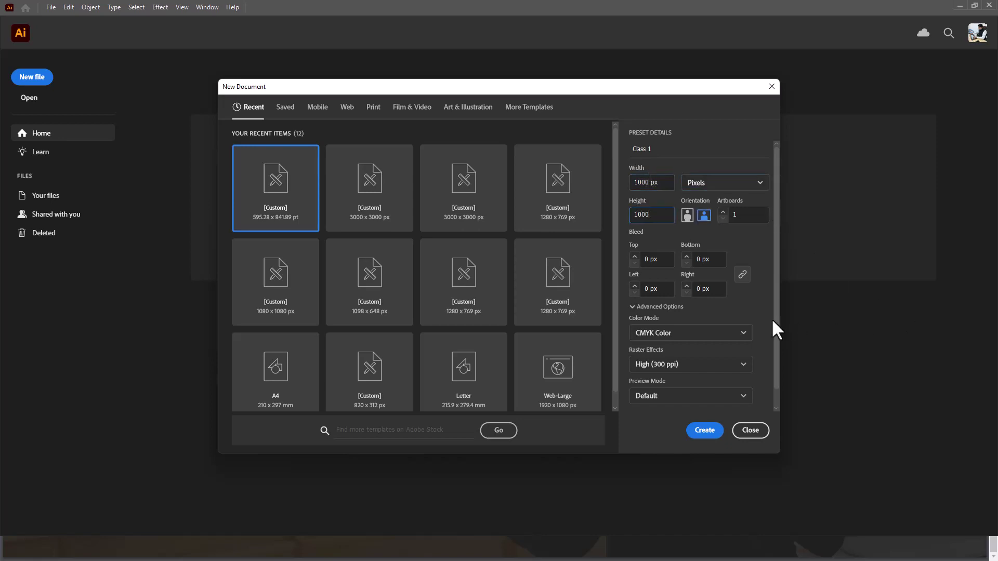
left_click(640, 340)
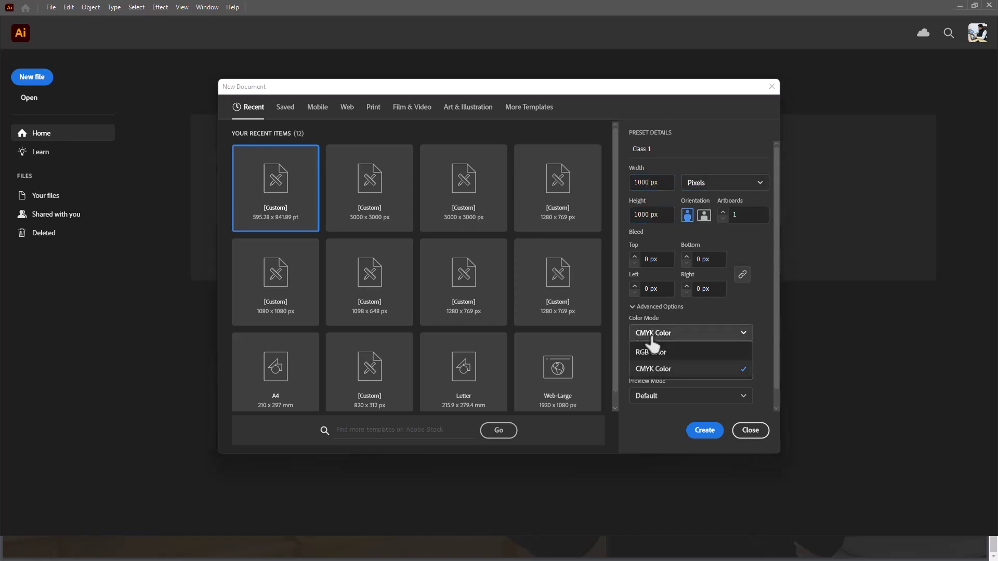
left_click(659, 351)
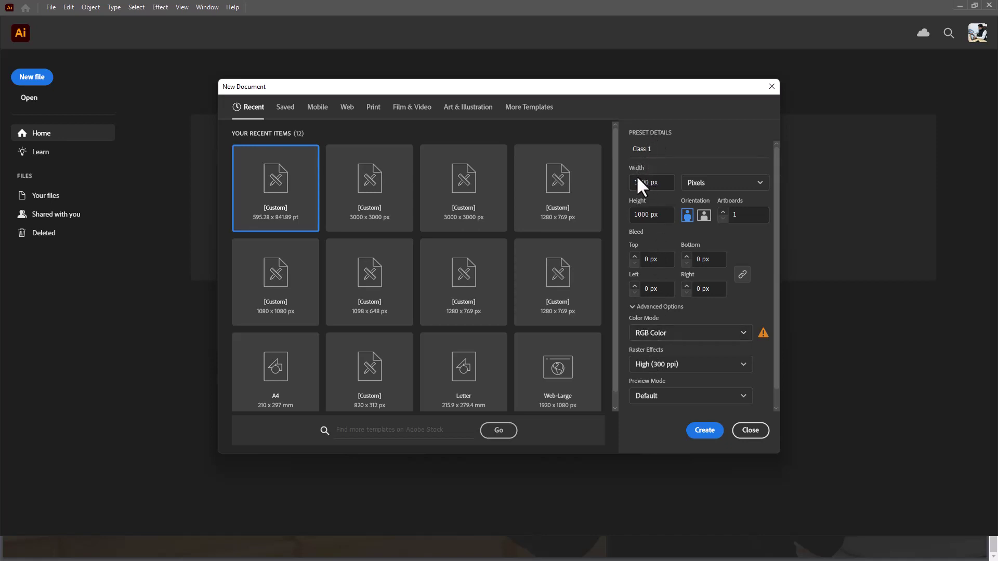
left_click(650, 176)
left_click(702, 431)
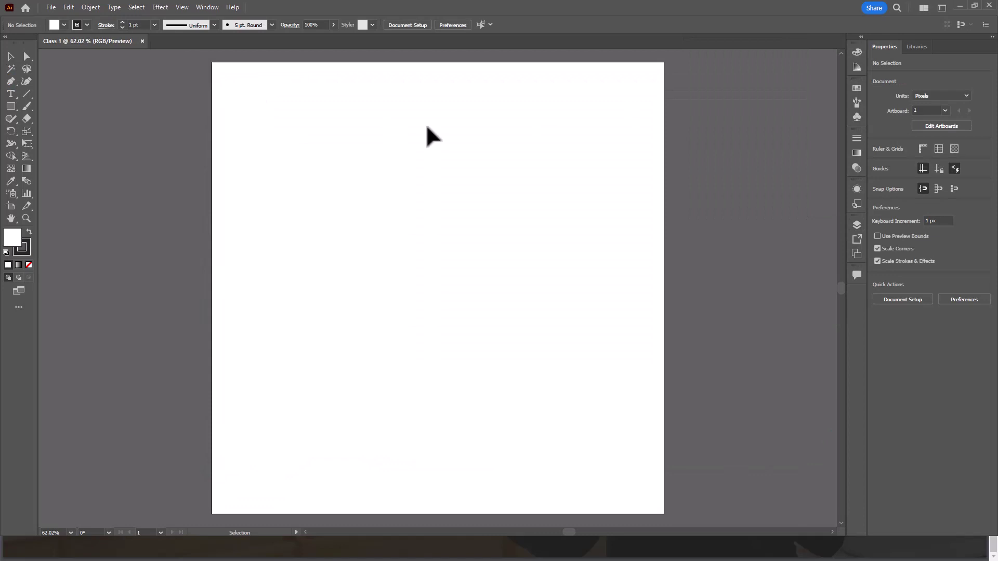
Restore the window size and undock the tools, Properties and docked panel groups
left_click(974, 6)
left_click_drag(30, 37, 484, 83)
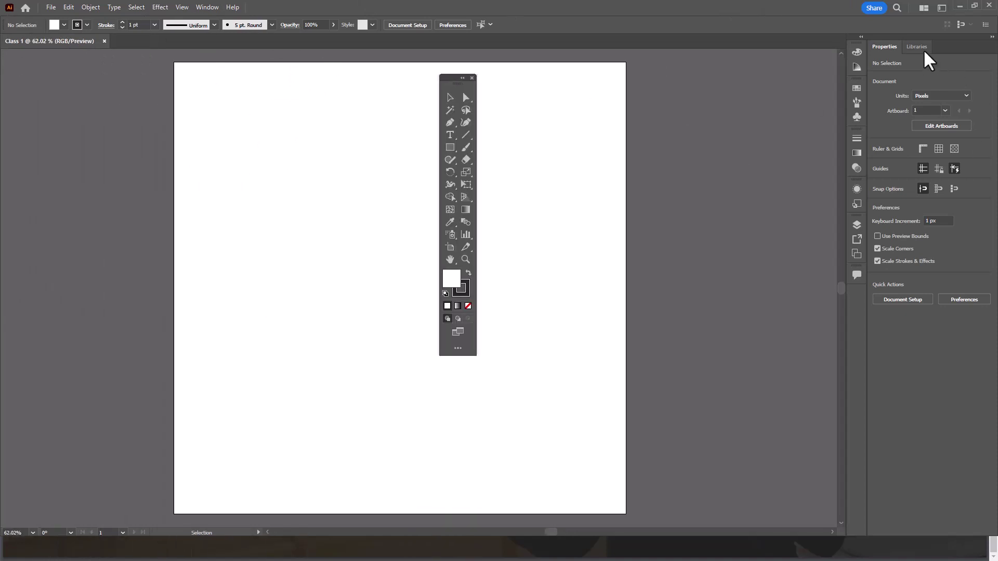
left_click_drag(884, 46, 632, 101)
left_click_drag(857, 61, 727, 65)
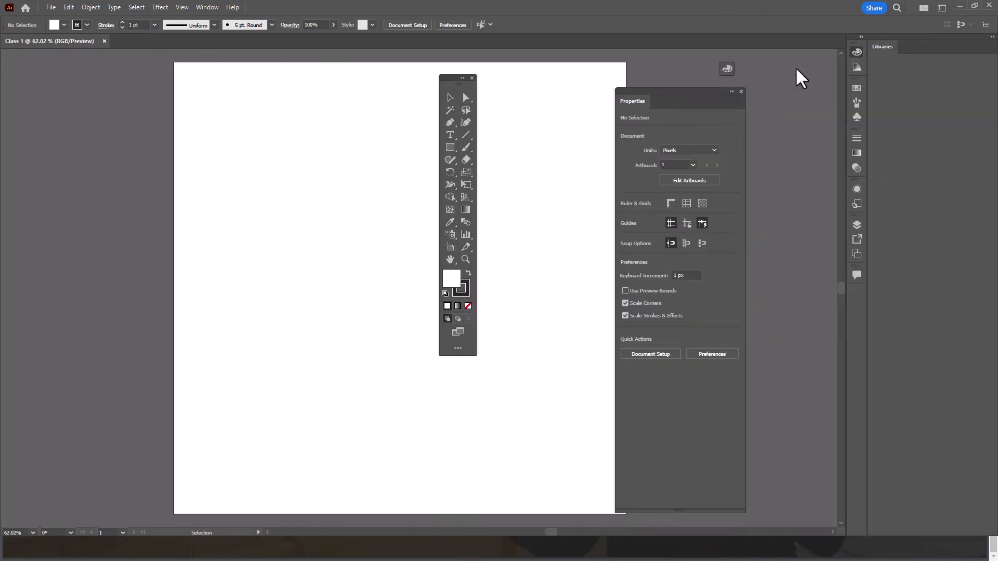
mouse_move(860, 78)
left_mouse_down()
mouse_move(820, 90)
mouse_move(727, 81)
left_mouse_up()
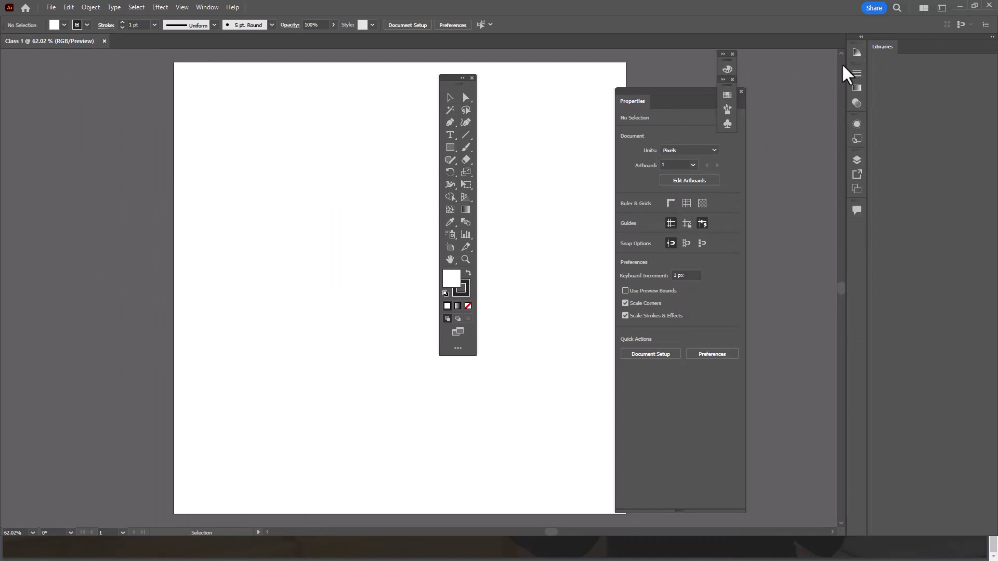
left_click(861, 37)
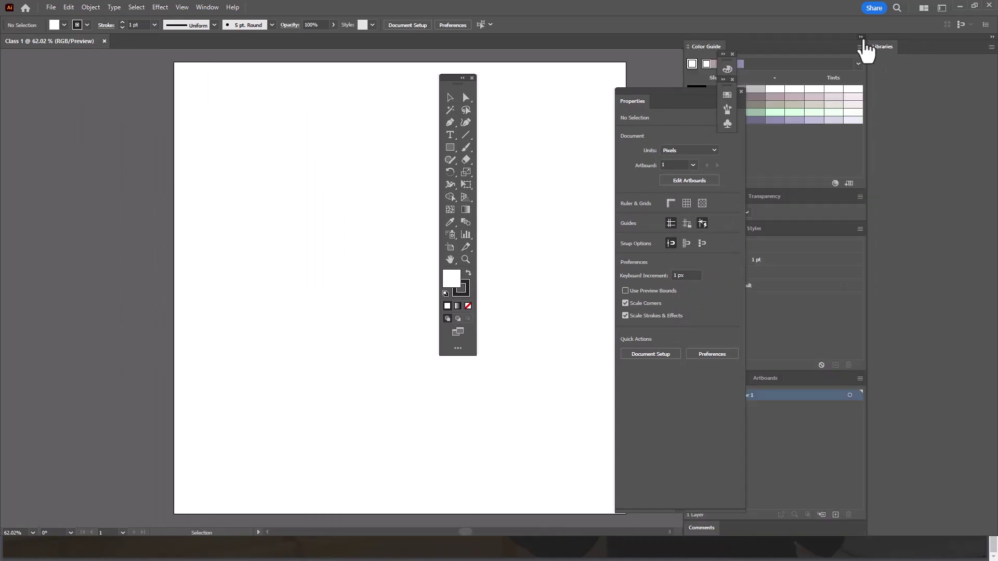
left_click(861, 37)
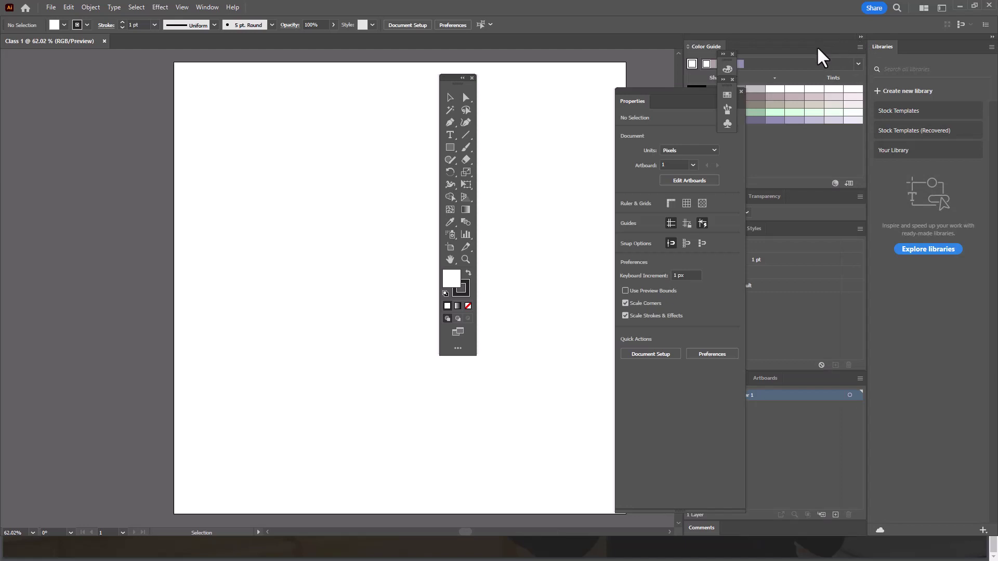
Close the floating Color Guide, tools and Properties panels
left_click_drag(817, 45, 509, 120)
left_click(502, 111)
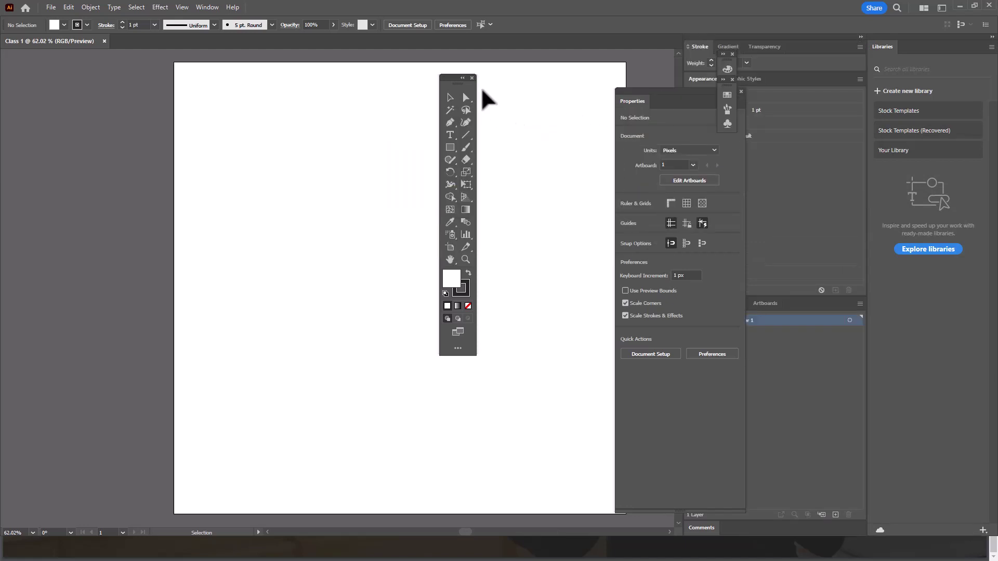
left_click(471, 77)
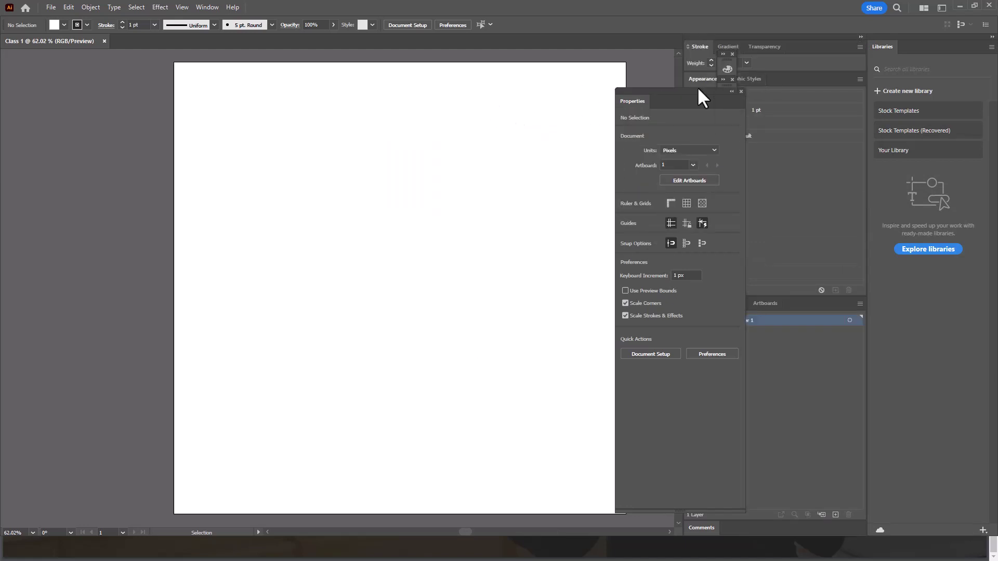
left_click_drag(697, 91, 581, 107)
left_click(625, 107)
left_click(859, 79)
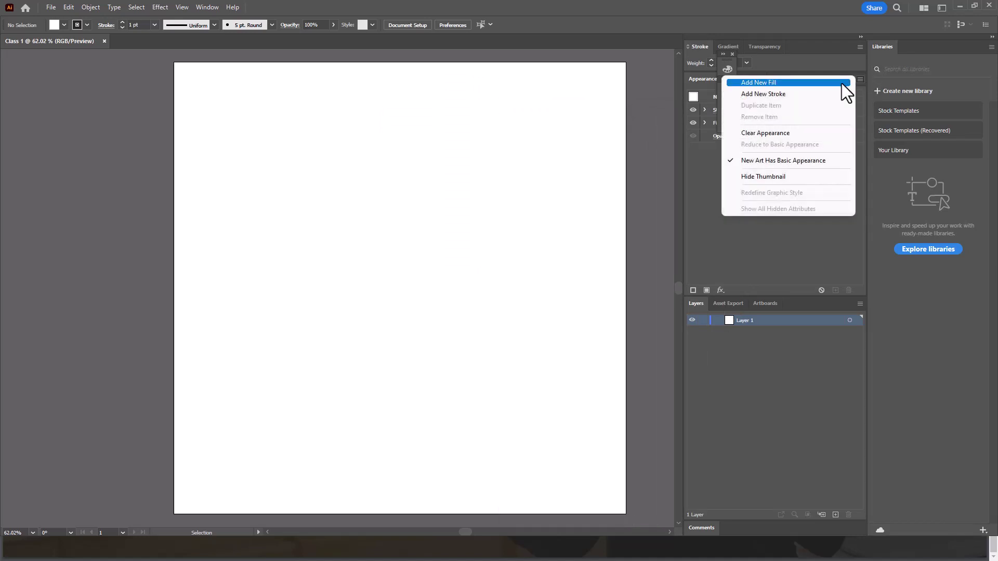
left_click(821, 61)
Close the Stroke/Gradient/Transparency, Appearance/Graphic Styles and Layers panel groups
left_click_drag(796, 46, 526, 117)
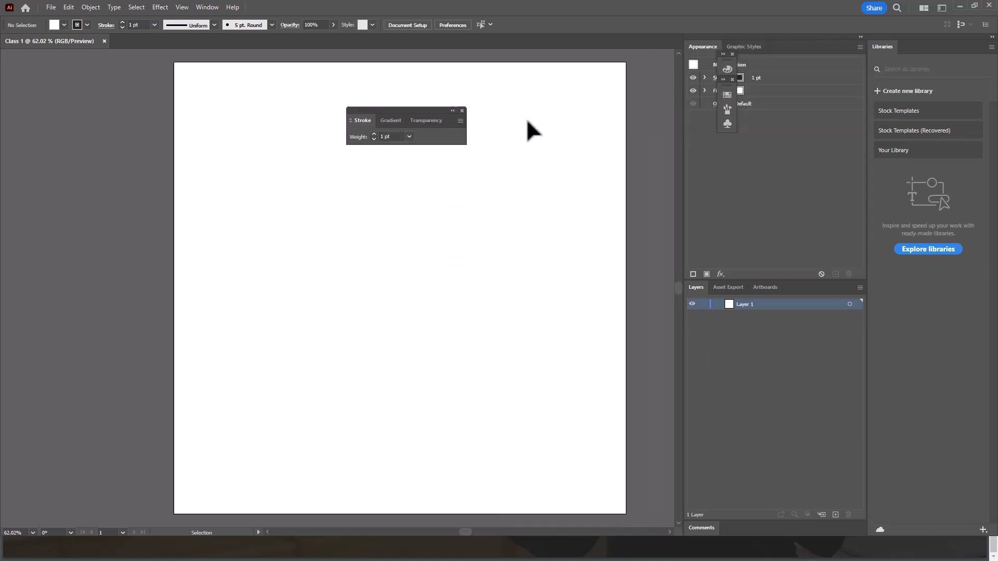
left_click(462, 110)
left_click_drag(783, 47, 451, 134)
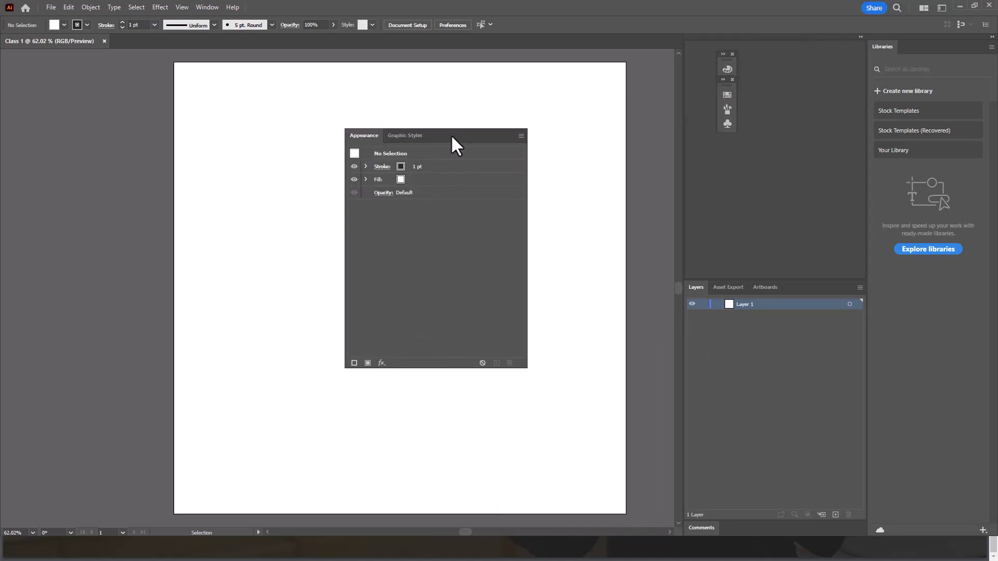
left_click(465, 125)
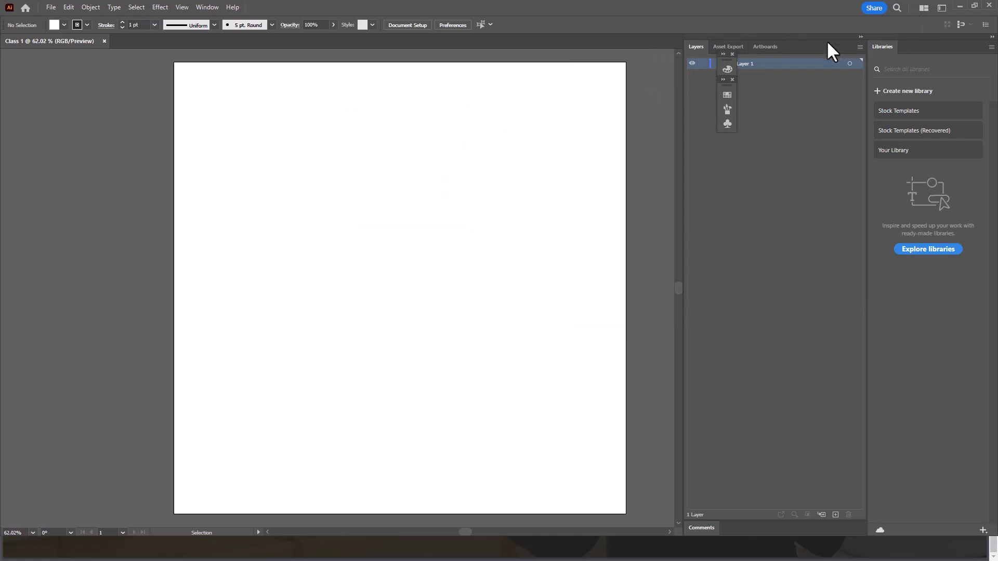
left_click_drag(783, 47, 519, 88)
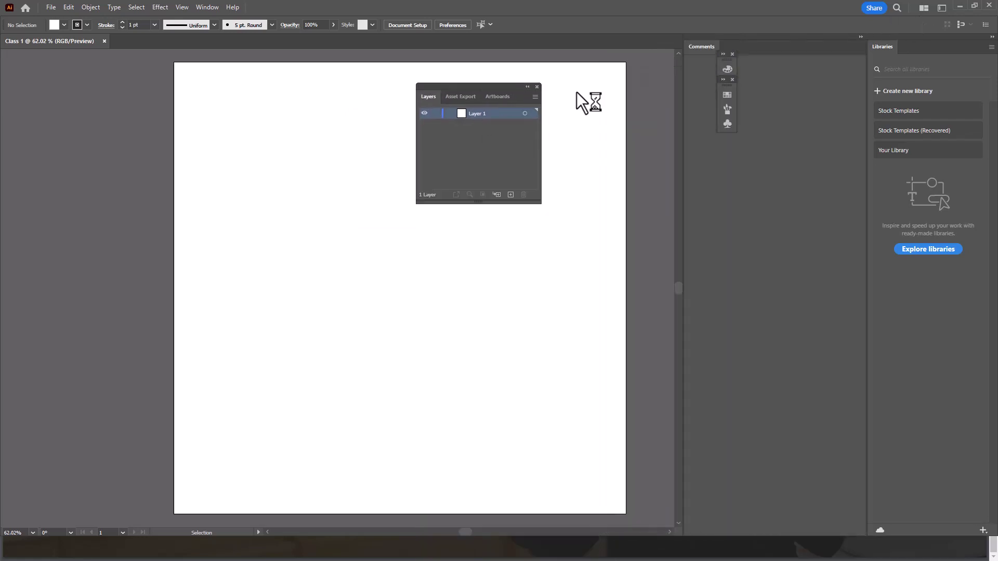
left_click(541, 86)
Close the Libraries and Comments panels and the last small panel group
left_click_drag(930, 52, 493, 130)
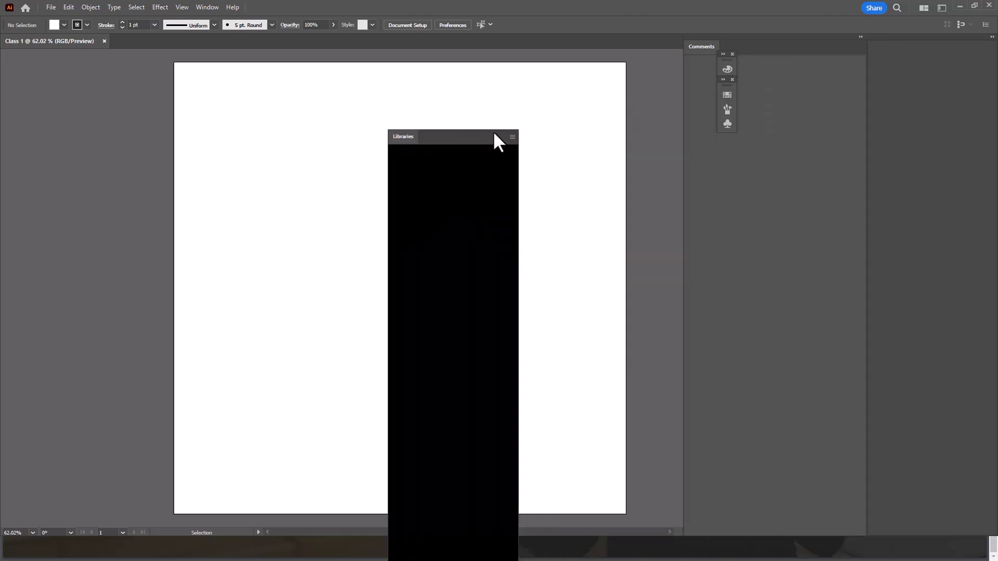
left_click(515, 129)
left_click_drag(832, 47, 507, 159)
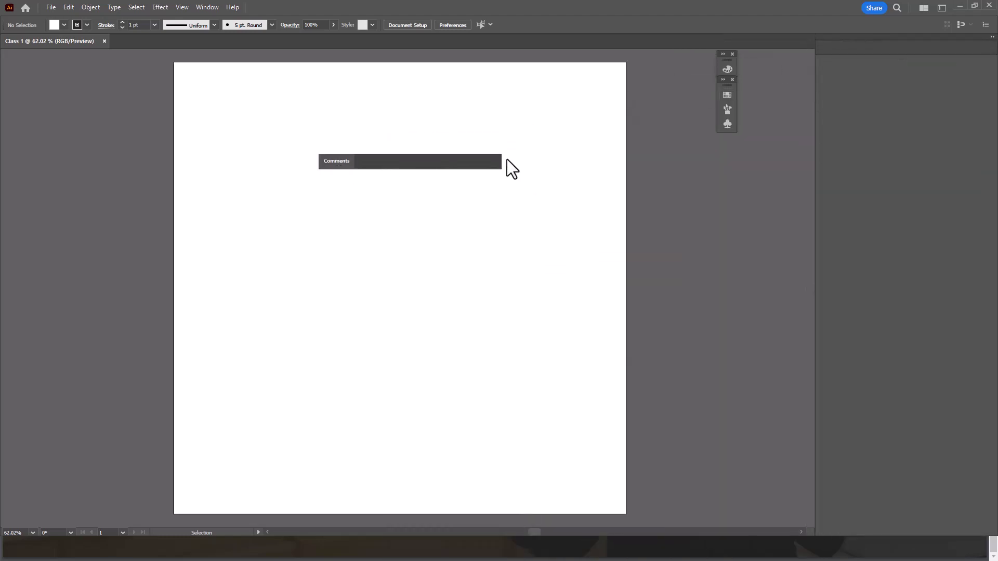
left_click(496, 150)
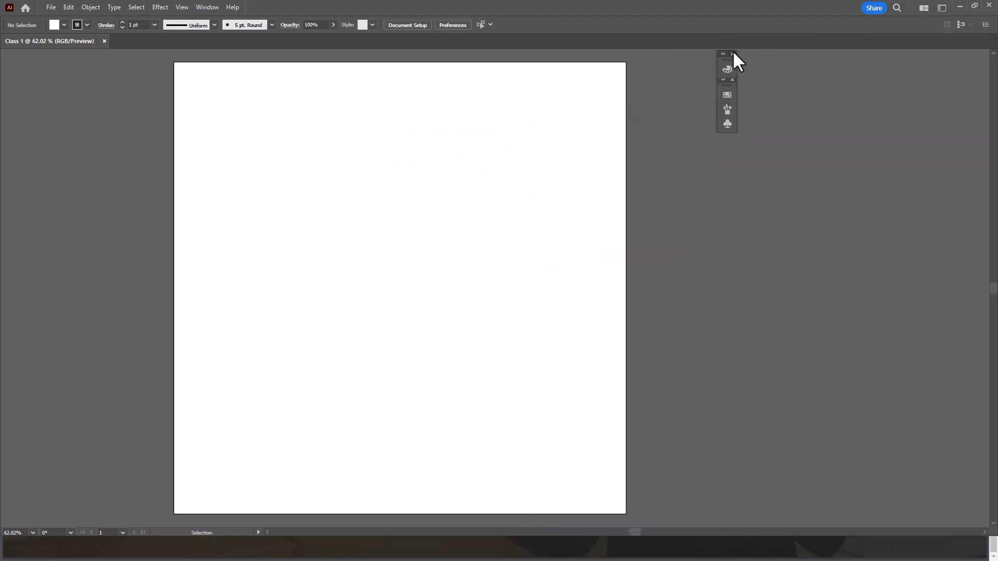
left_click(732, 79)
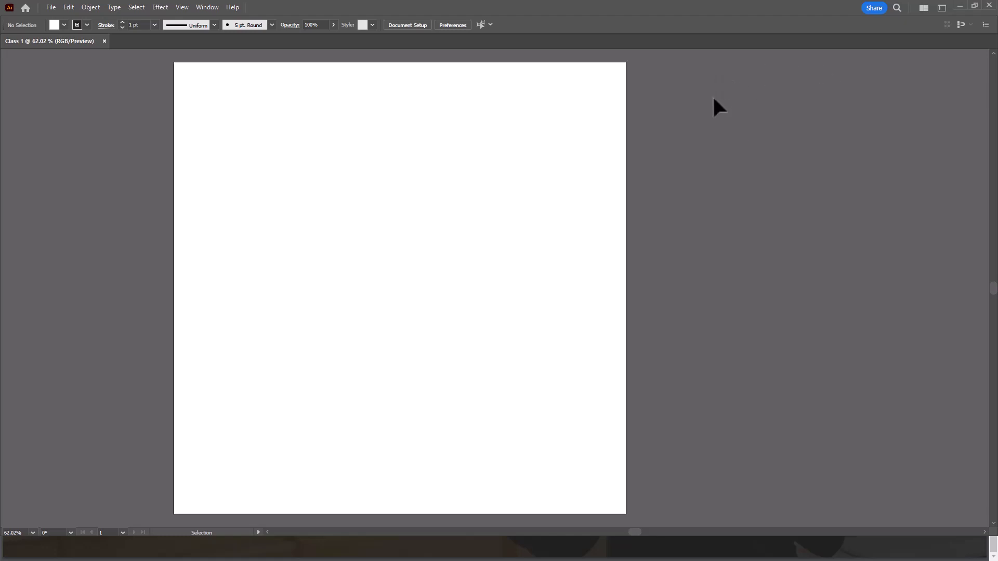
Apply the Essentials Classic workspace, then Reset Essentials Classic to bring back default panels
left_click(206, 11)
mouse_move(312, 54)
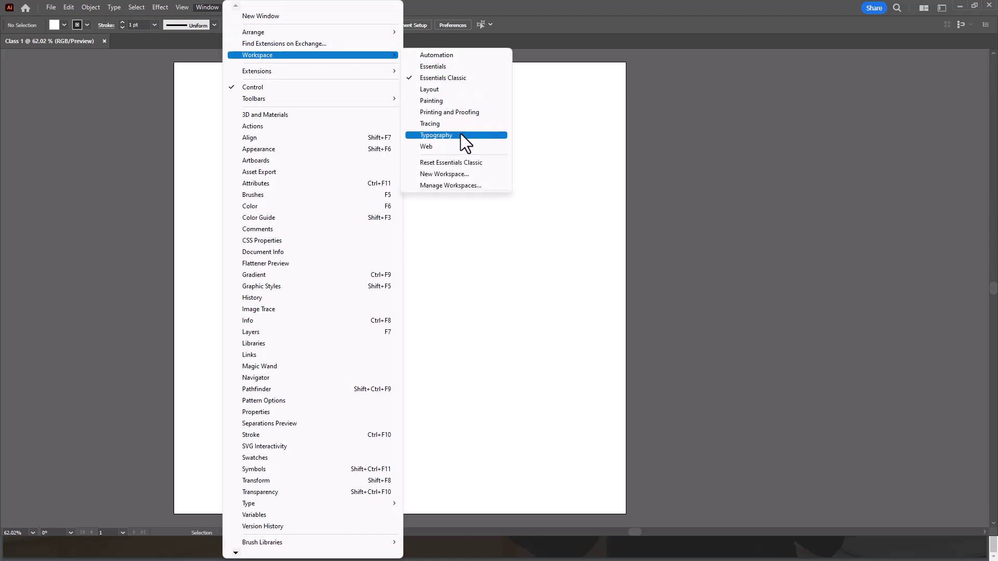
left_click(441, 80)
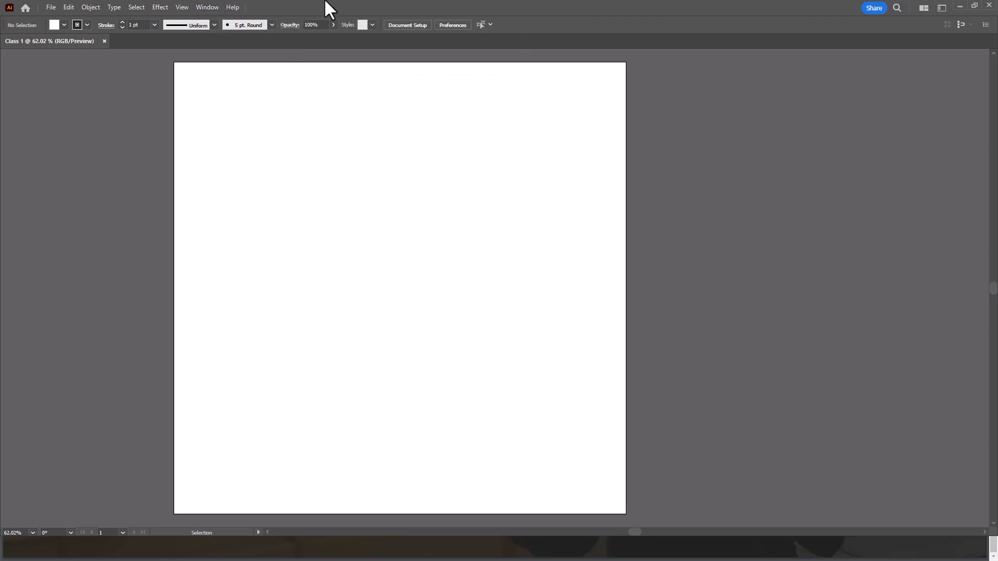
left_click(204, 8)
mouse_move(257, 55)
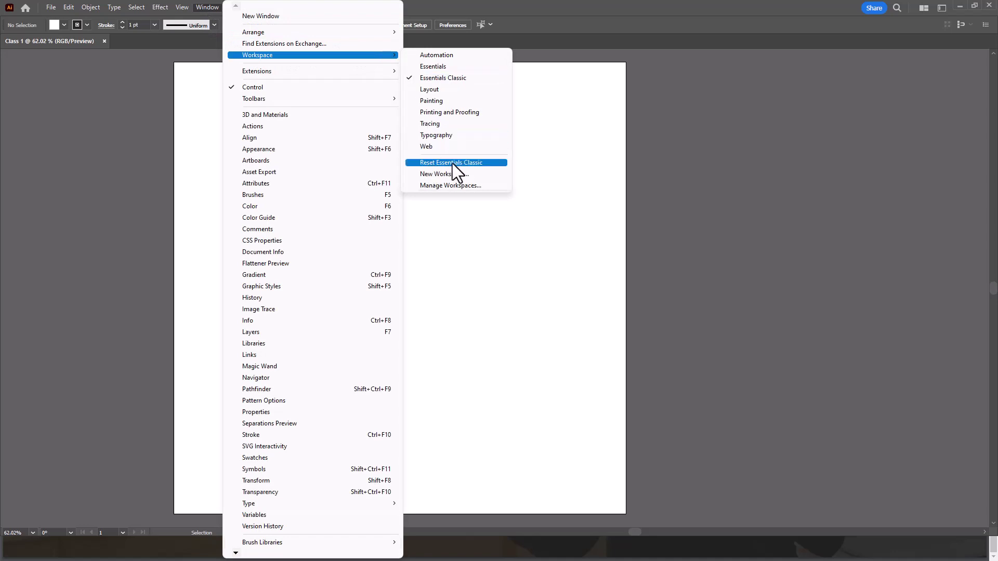
left_click(448, 163)
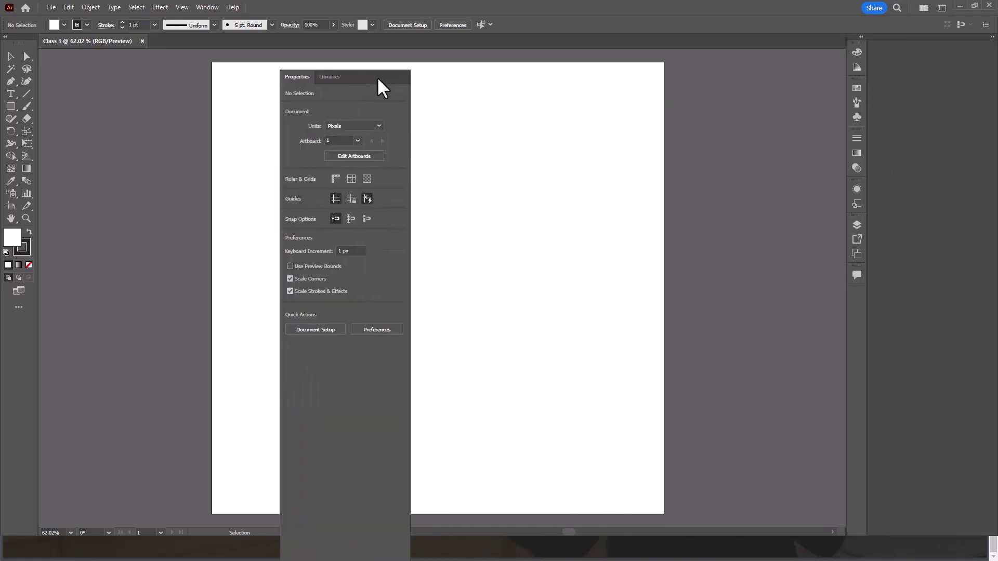
Float the Properties, Color, Swatches, Stroke, Appearance and Layers panels over the artboard
left_click_drag(927, 49, 381, 85)
left_click(988, 53)
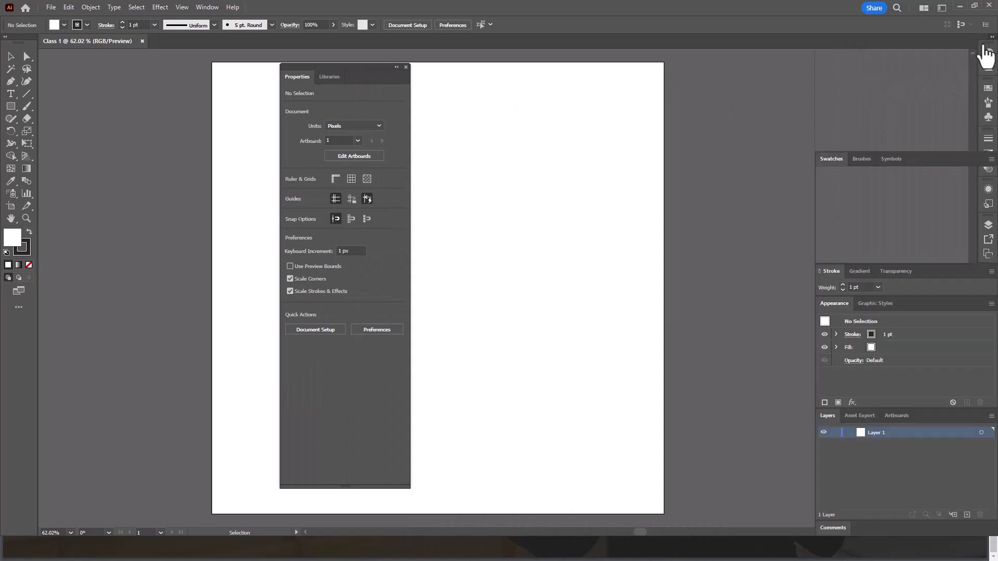
left_click_drag(964, 52, 582, 88)
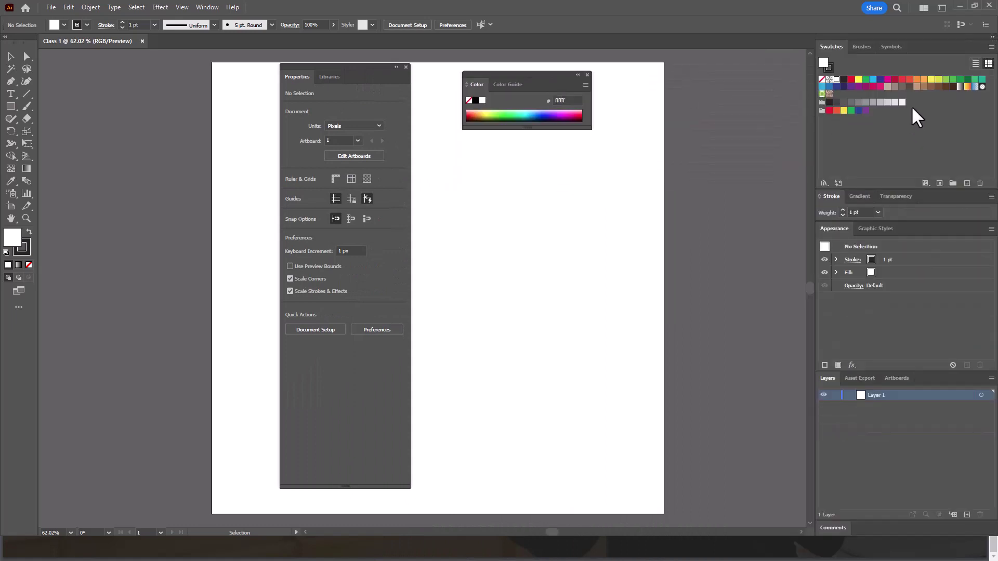
left_click_drag(941, 60, 512, 176)
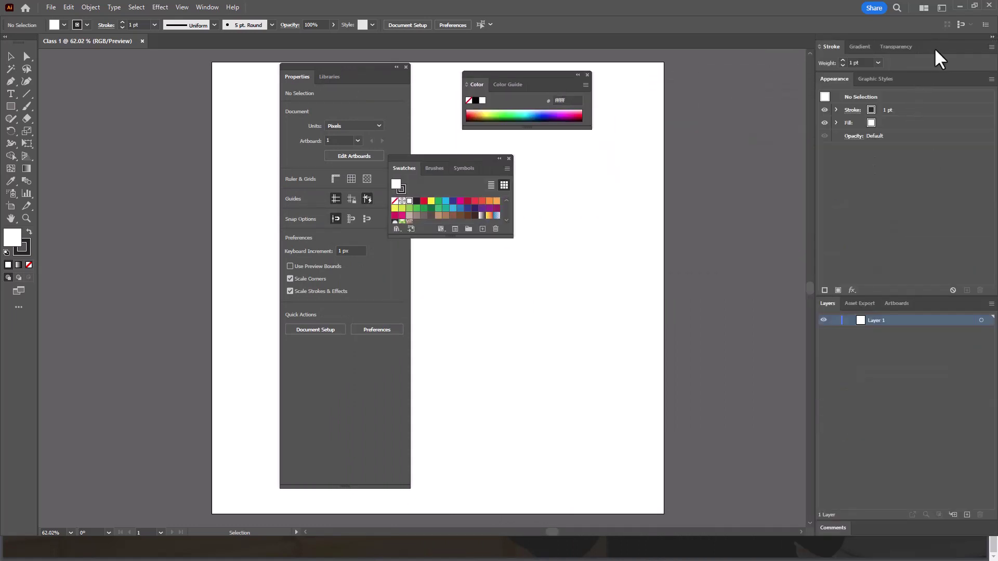
left_click_drag(940, 61, 548, 303)
left_click_drag(943, 52, 163, 152)
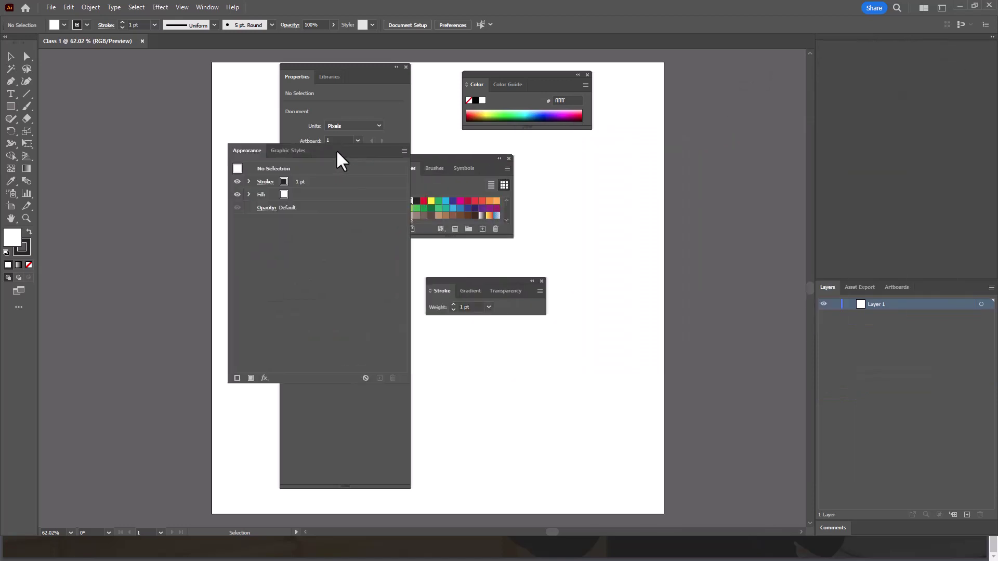
left_click_drag(942, 56, 216, 253)
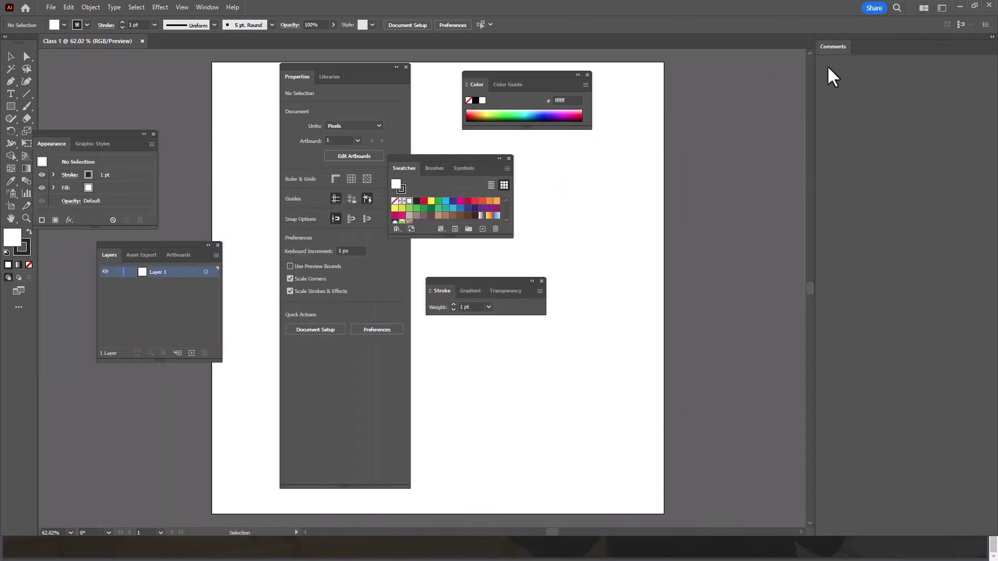
Close Comments and Color Guide, group Gradient with Color, and pull Swatches out separately
left_click_drag(832, 48, 700, 159)
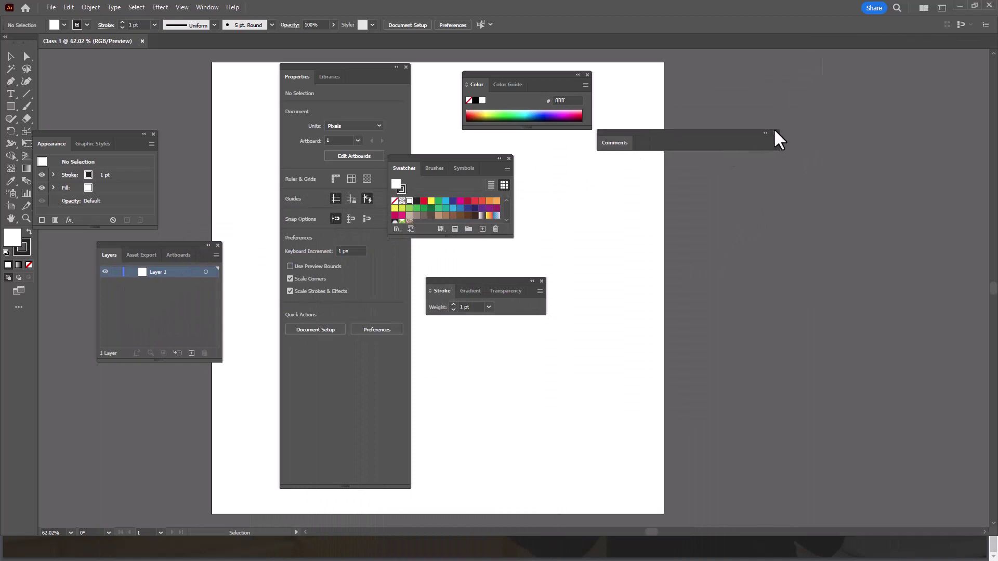
left_click(775, 133)
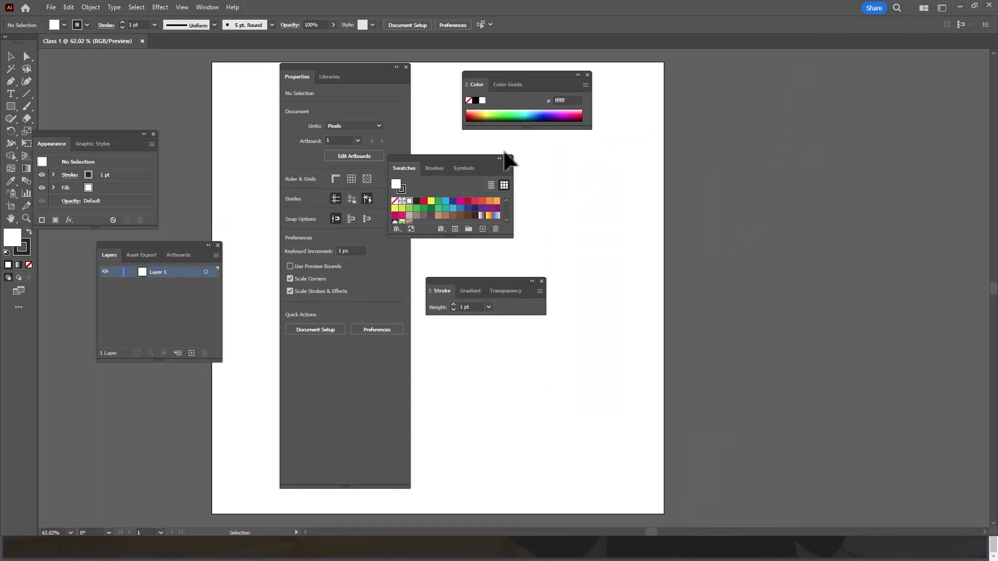
left_click_drag(537, 86, 643, 89)
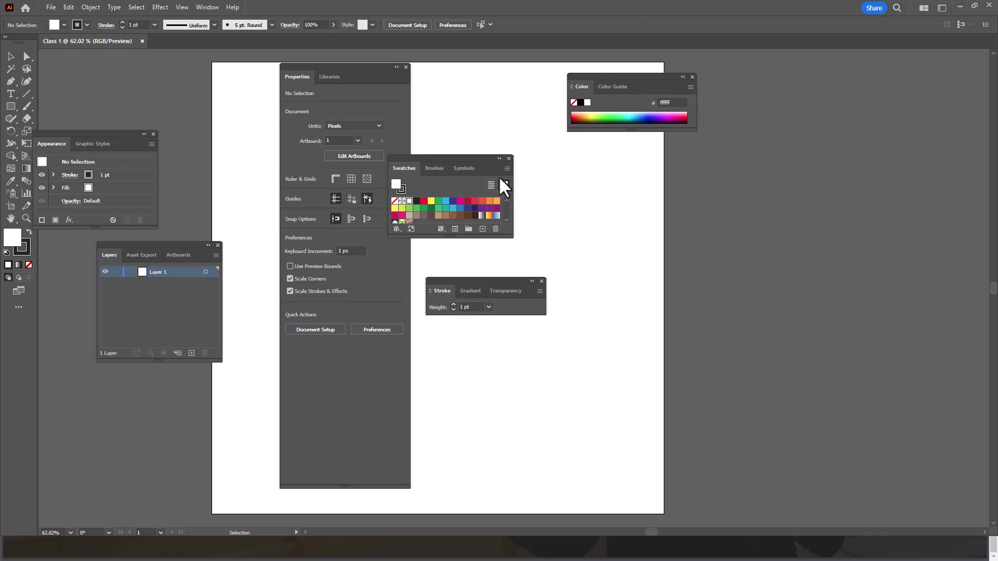
left_click(470, 291)
left_click_drag(476, 294, 636, 91)
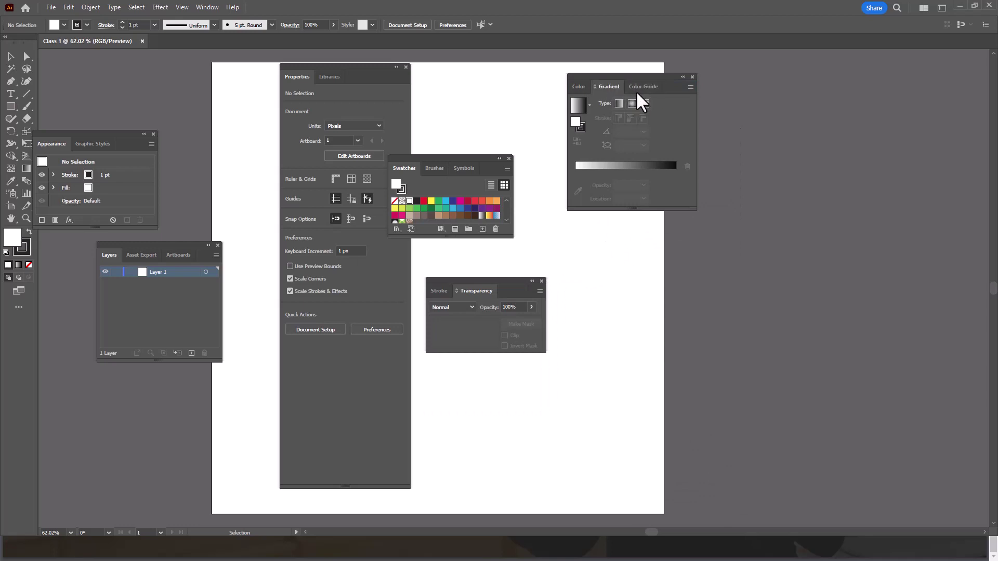
left_click(579, 86)
left_click_drag(643, 86, 665, 206)
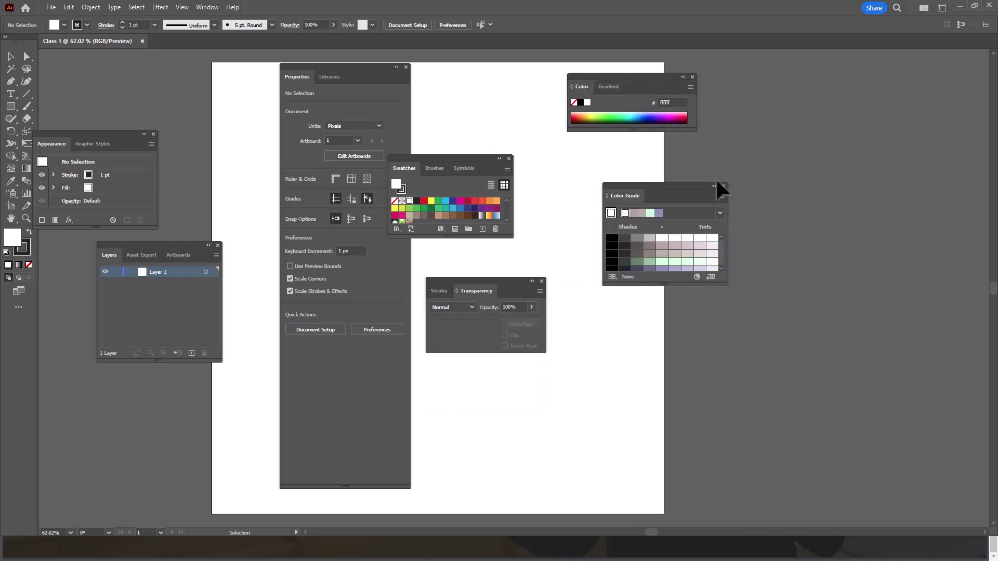
left_click(723, 186)
mouse_move(404, 168)
left_mouse_down()
mouse_move(478, 162)
mouse_move(641, 100)
mouse_move(611, 89)
left_mouse_up()
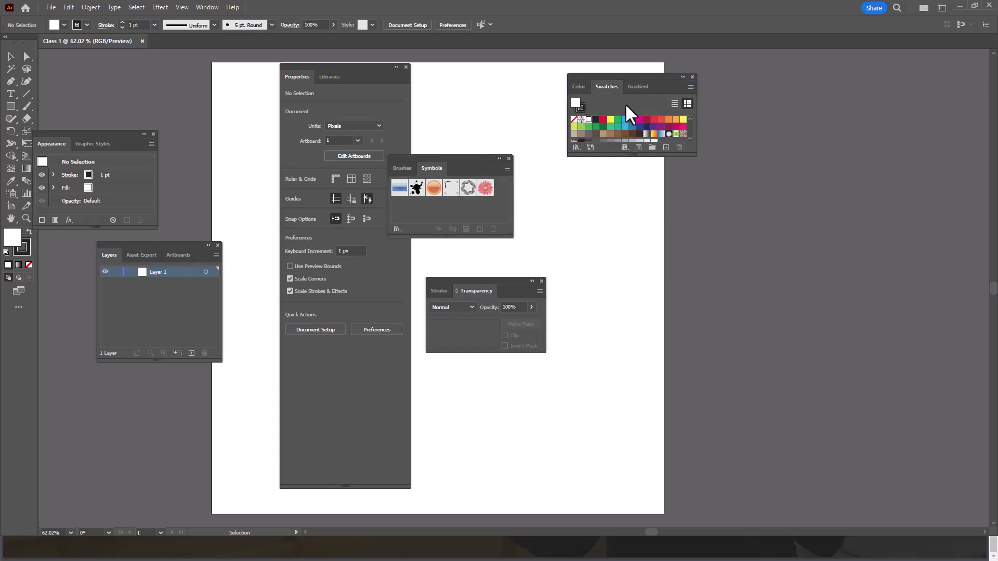
Dock Brushes, Stroke, Transparency and Properties under the Color group, closing Symbols and Libraries
left_click(580, 86)
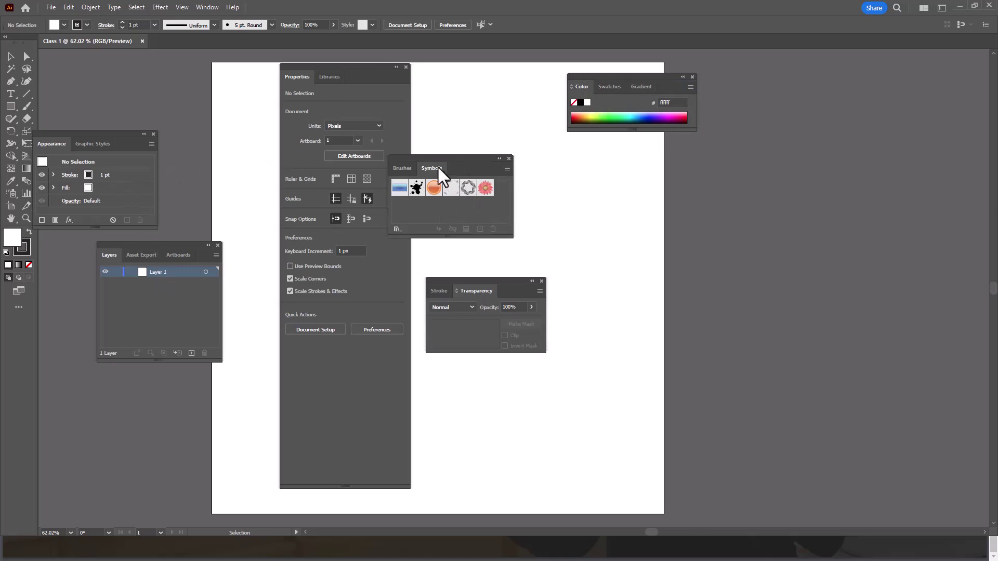
mouse_move(439, 167)
left_mouse_down()
mouse_move(625, 143)
mouse_move(637, 278)
left_mouse_up()
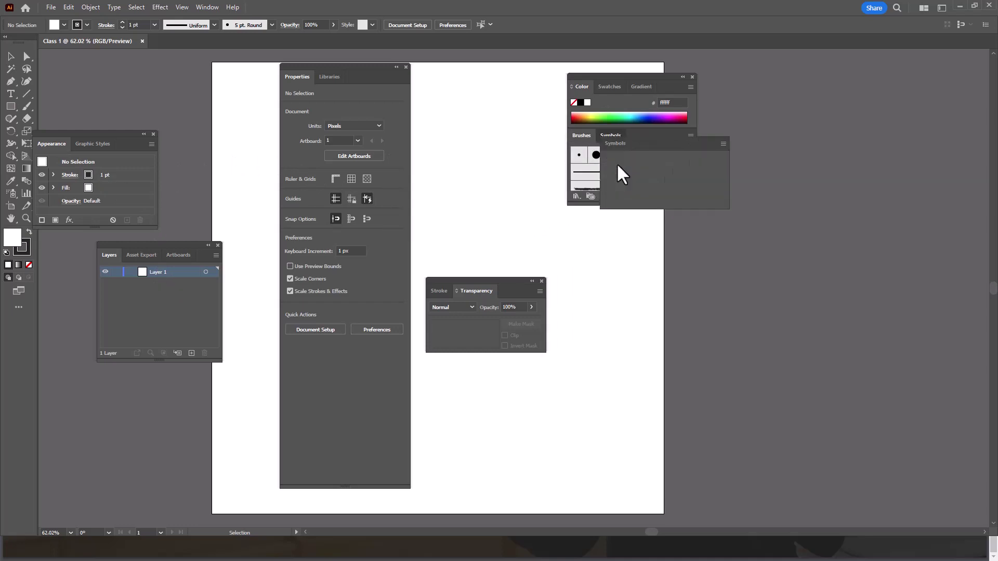
left_click(720, 275)
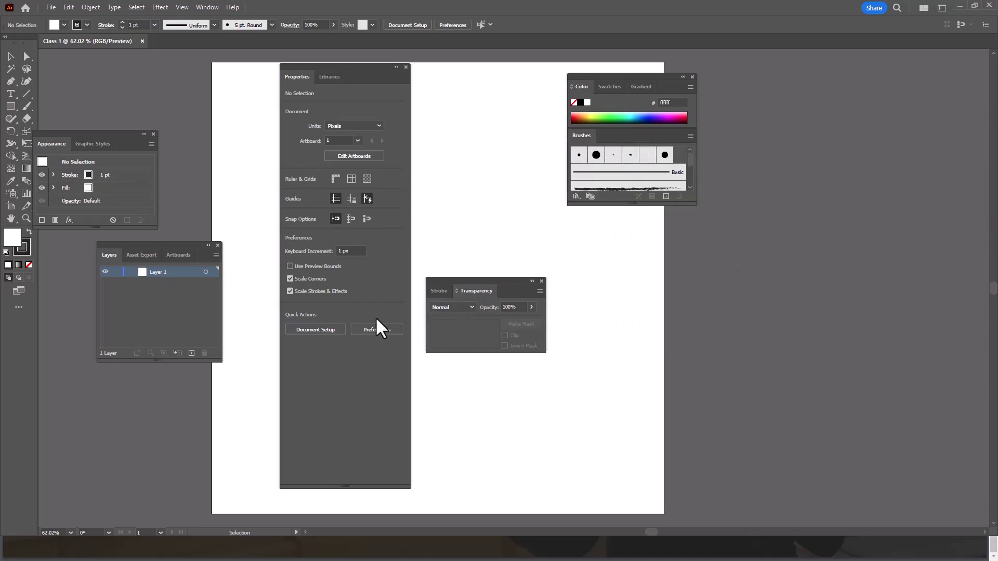
mouse_move(439, 291)
left_mouse_down()
mouse_move(613, 137)
mouse_move(582, 136)
left_mouse_up()
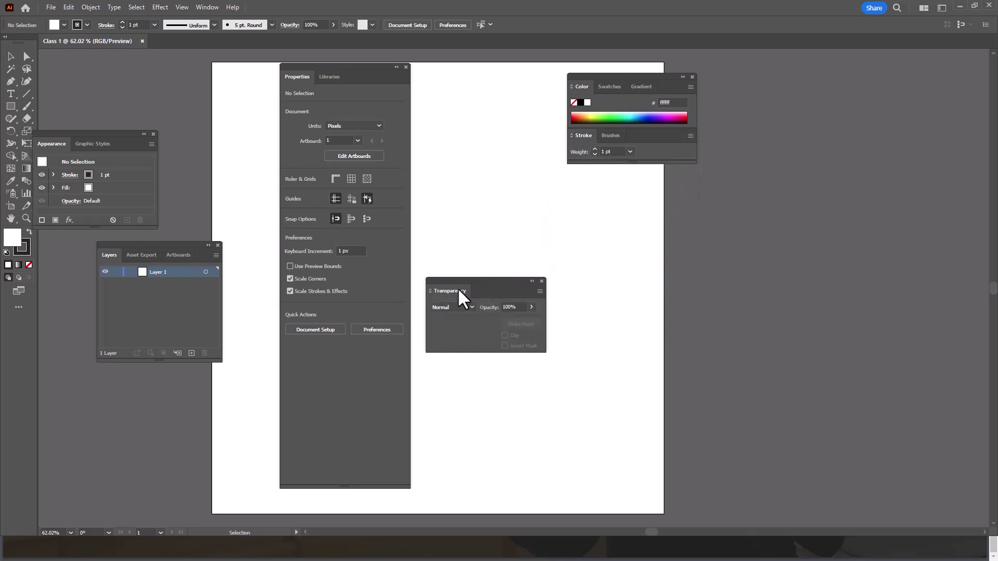
left_click_drag(456, 295, 652, 150)
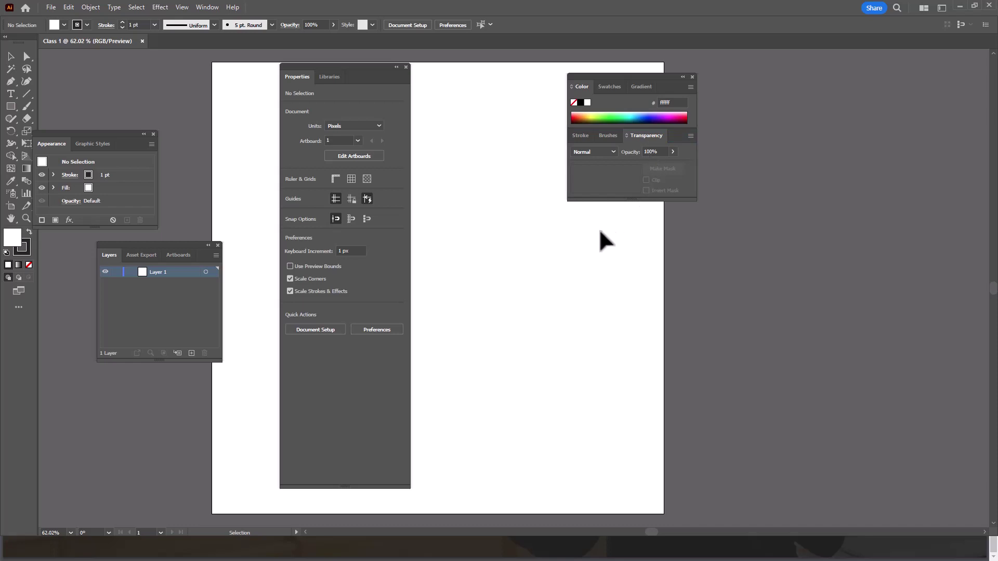
mouse_move(365, 75)
left_mouse_down()
mouse_move(656, 202)
mouse_move(409, 208)
left_mouse_up()
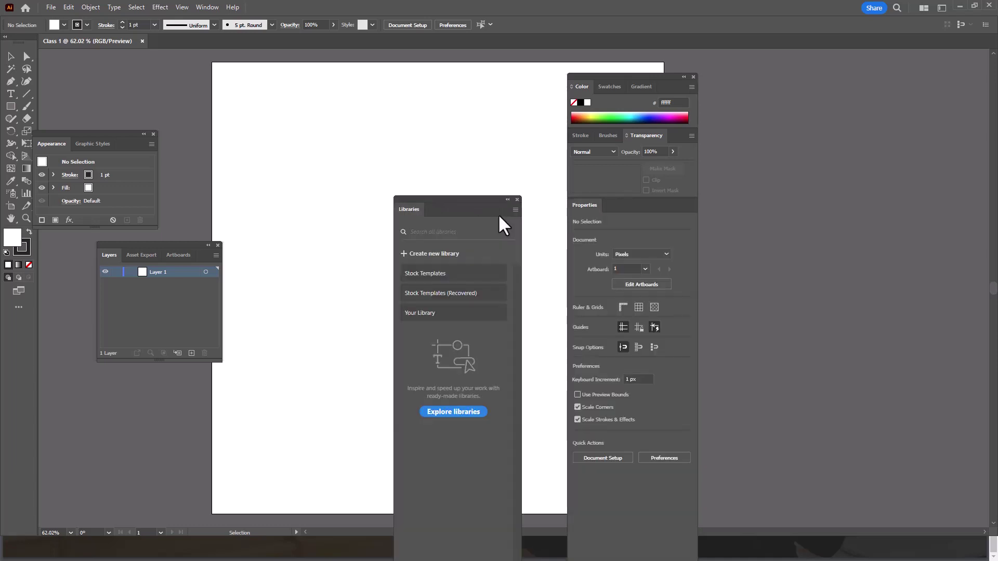
left_click(517, 199)
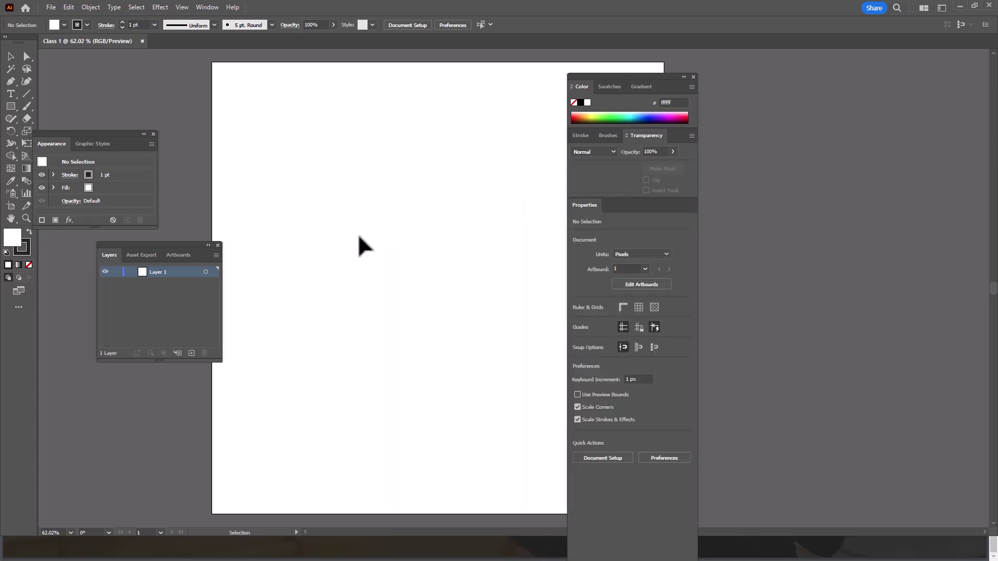
Stack Layers, Artboards and Appearance in the right column, close Asset Export and Graphic Styles
left_click(186, 254)
left_click_drag(112, 256, 581, 209)
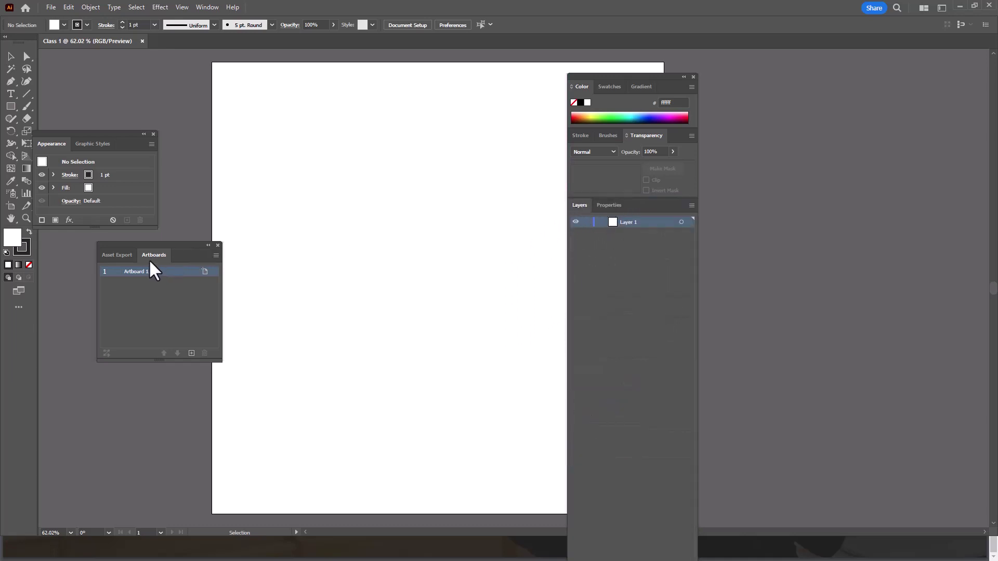
mouse_move(150, 261)
left_mouse_down()
mouse_move(643, 204)
mouse_move(607, 204)
left_mouse_up()
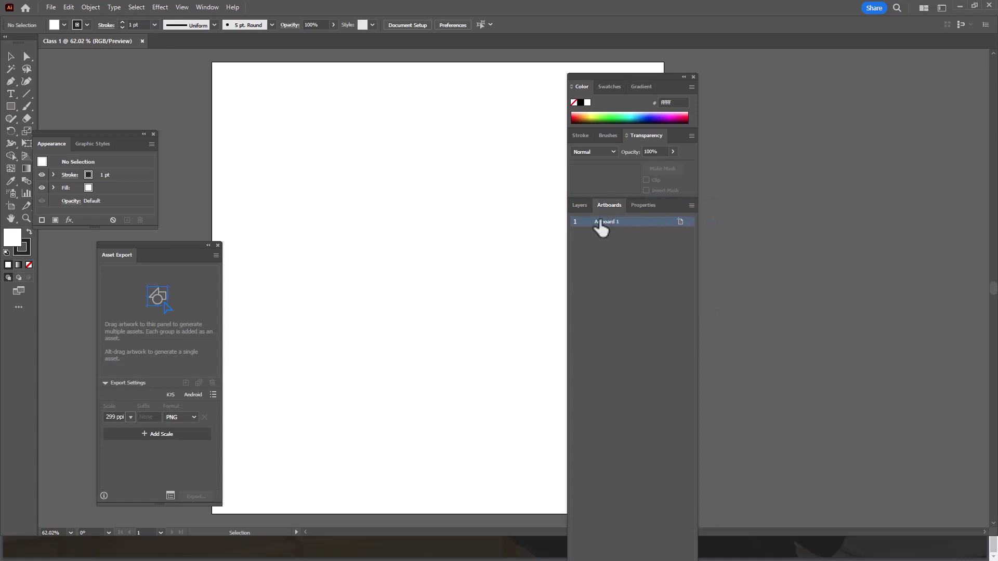
left_click(218, 245)
left_click_drag(57, 143, 636, 204)
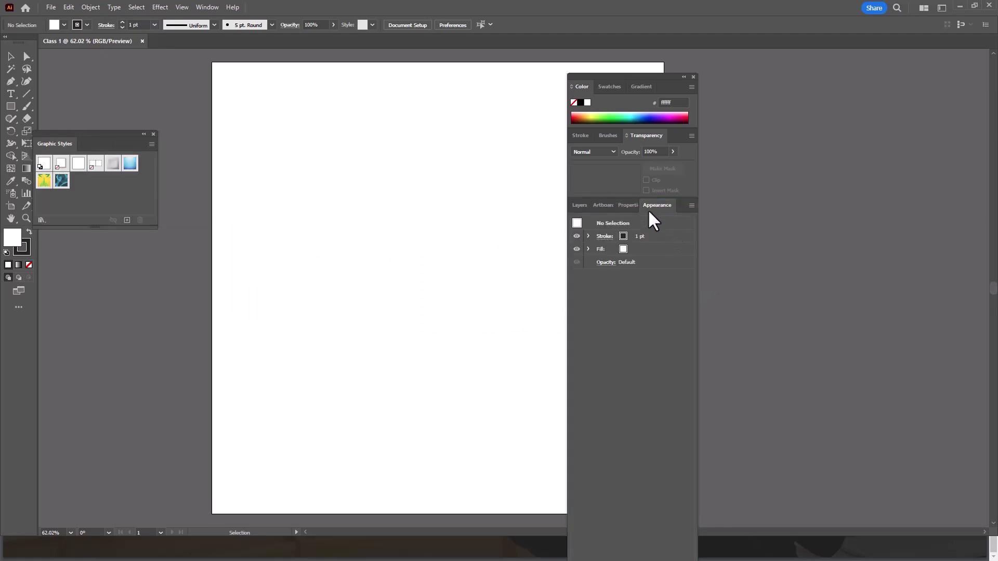
left_click(628, 204)
left_click(605, 206)
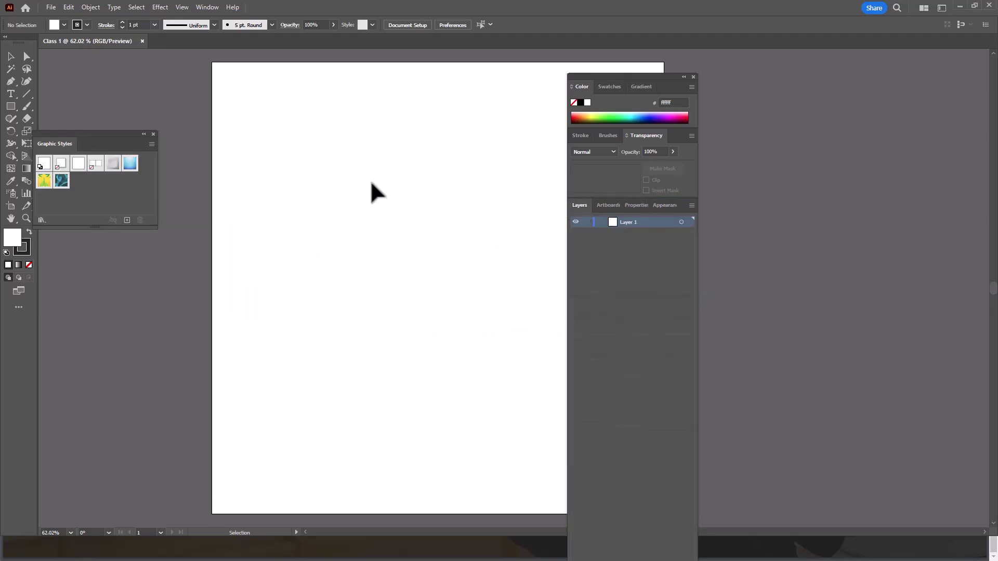
left_click(153, 133)
mouse_move(643, 76)
left_mouse_down()
mouse_move(933, 39)
mouse_move(690, 60)
left_mouse_up()
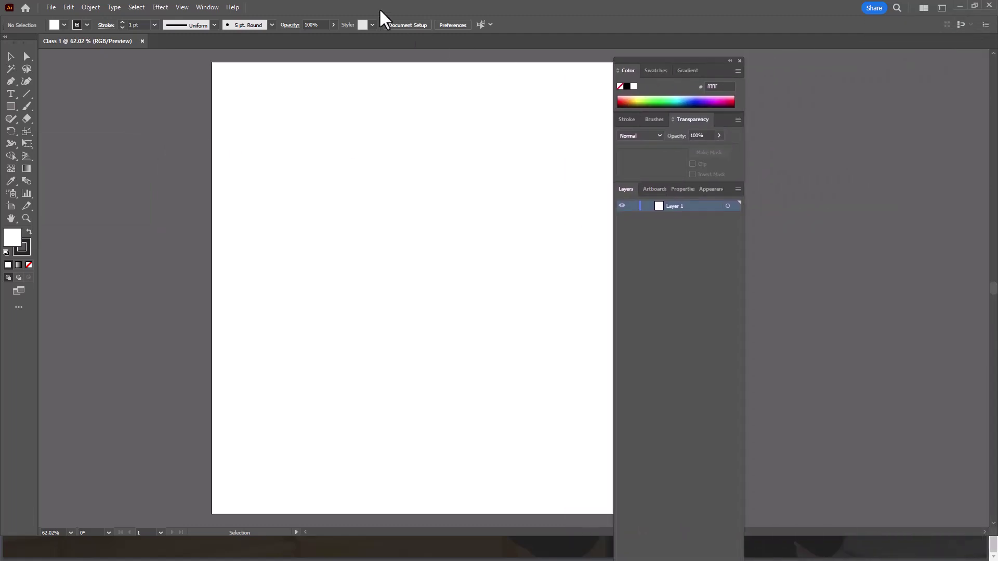
Dock Align and Pathfinder on the right, close Transform, and enlarge the Color spectrum
left_click(214, 7)
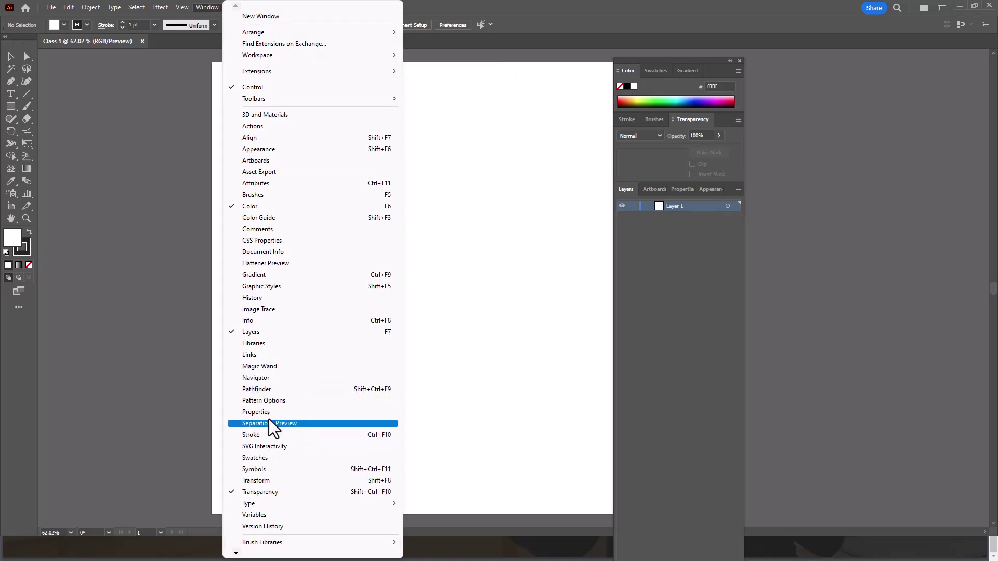
left_click(263, 138)
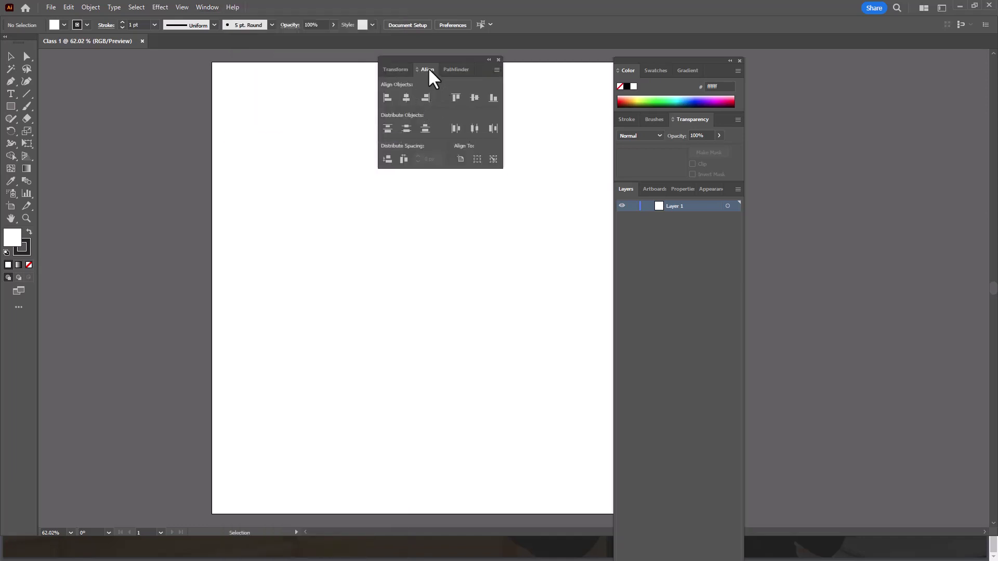
mouse_move(429, 71)
left_mouse_down()
mouse_move(719, 118)
mouse_move(625, 123)
left_mouse_up()
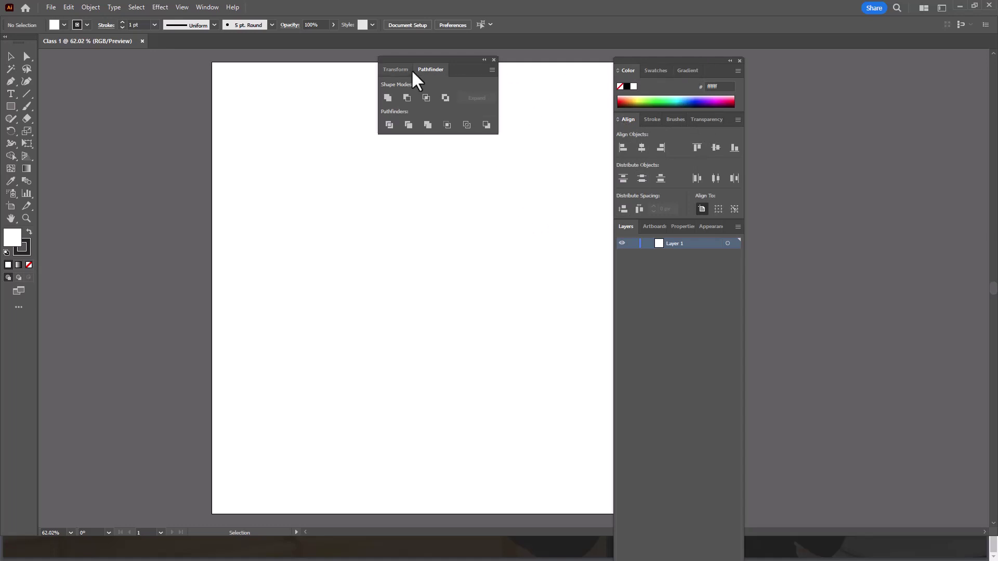
mouse_move(430, 69)
left_mouse_down()
mouse_move(716, 66)
mouse_move(994, 47)
left_mouse_up()
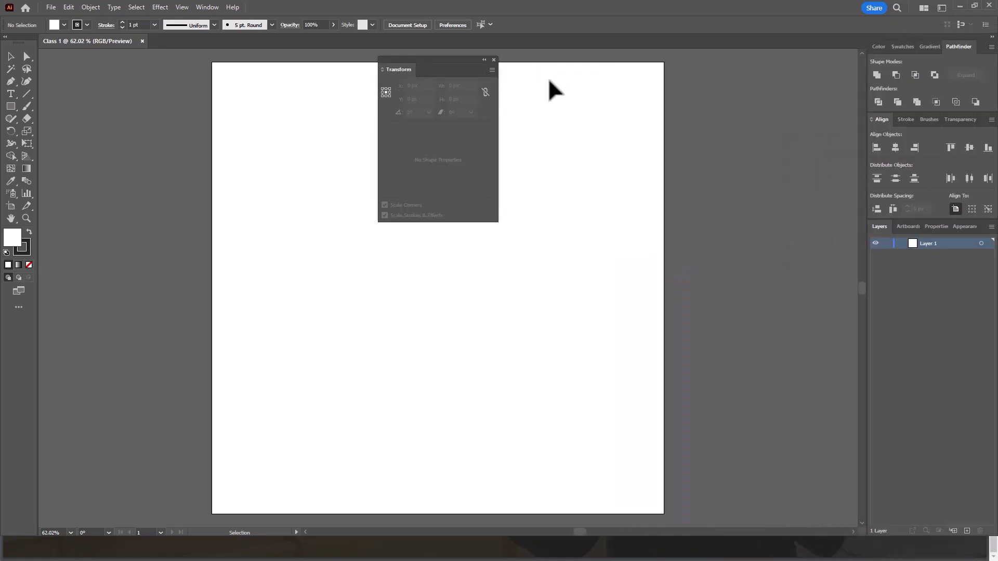
left_click(494, 59)
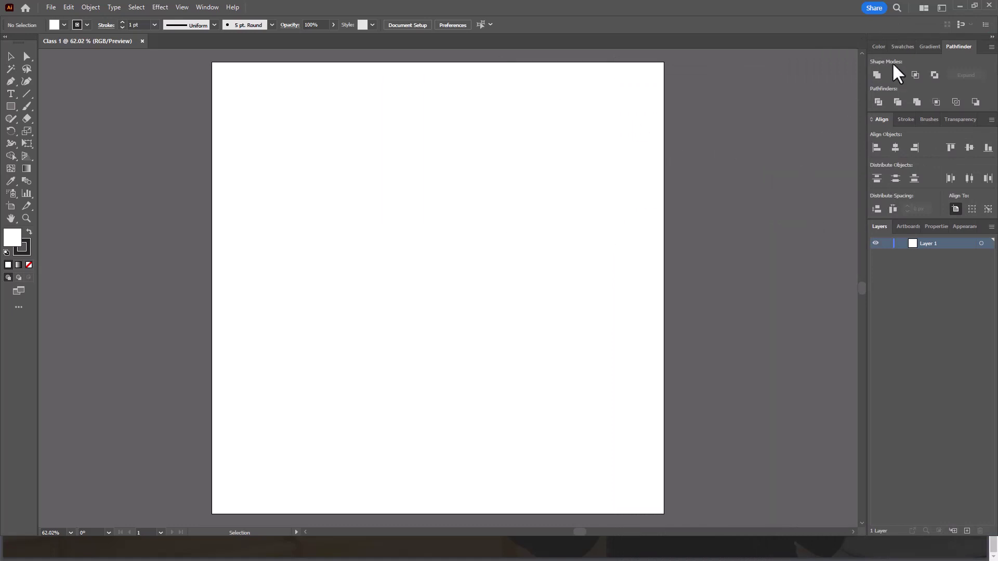
left_click(881, 48)
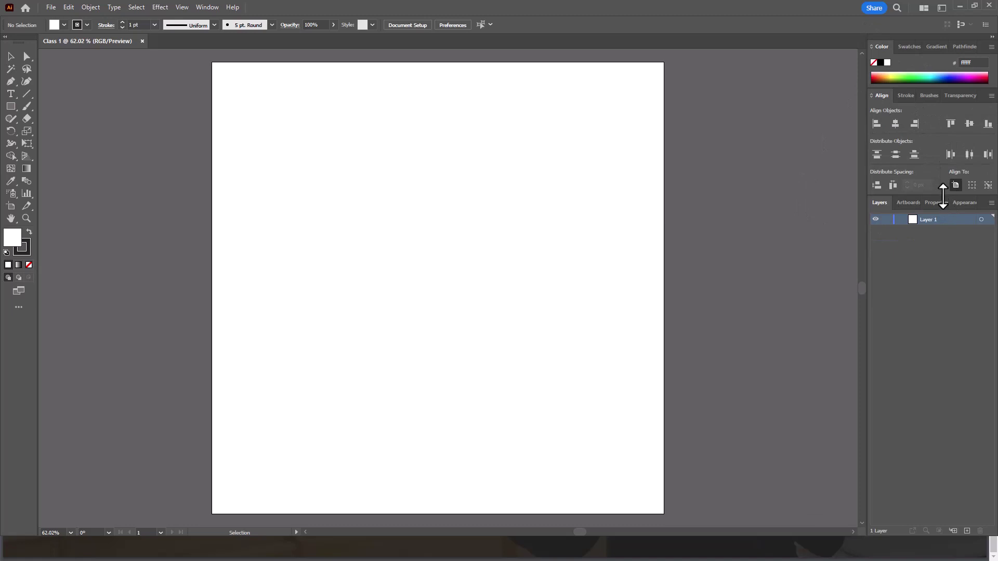
left_click_drag(942, 196, 943, 288)
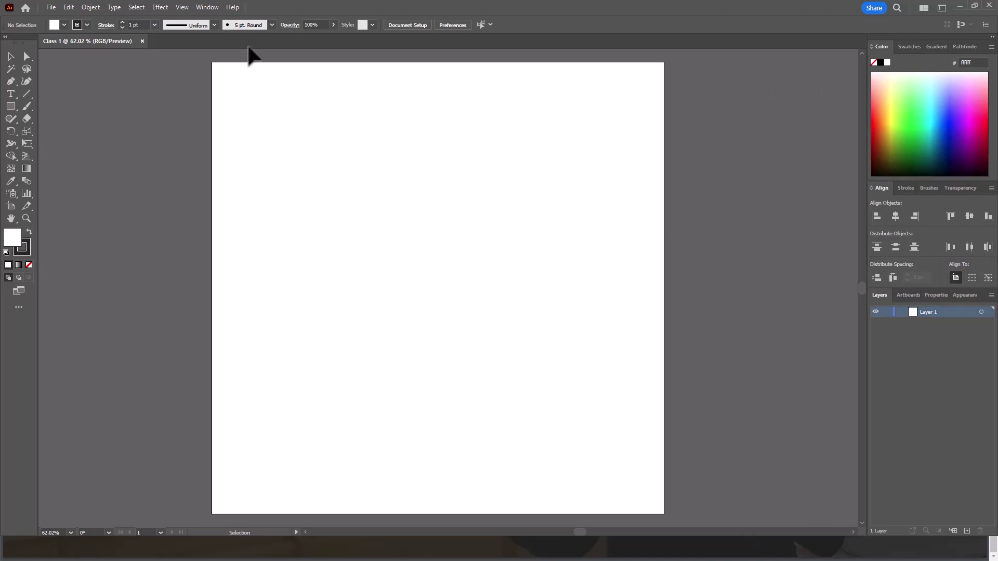
Save the panel layout as the 'GD Class' workspace, then dismiss the Workspace menu
left_click(207, 7)
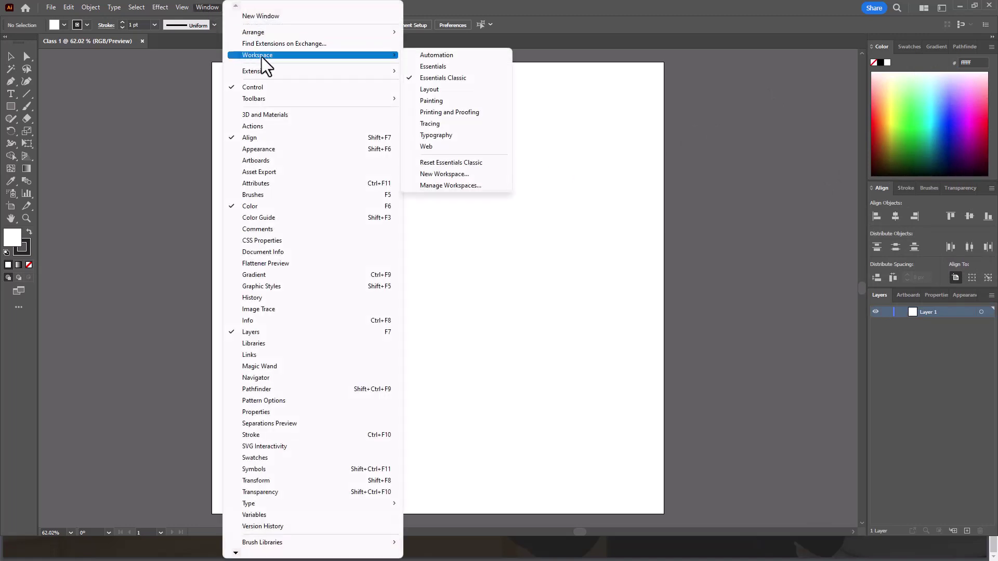
mouse_move(257, 54)
left_click(436, 175)
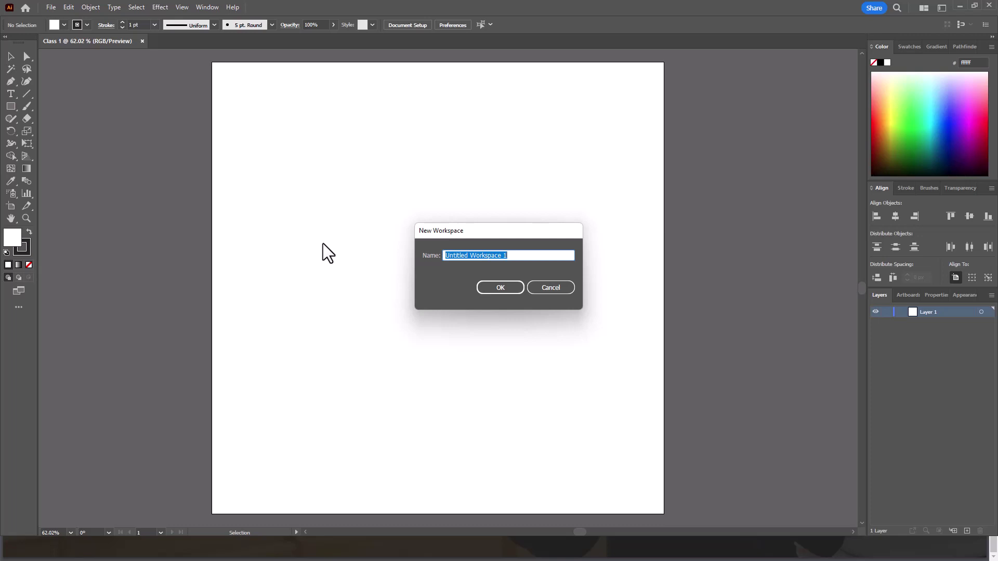
type("GD C")
key("BackSpace")
type("la")
type("ss")
left_click(515, 290)
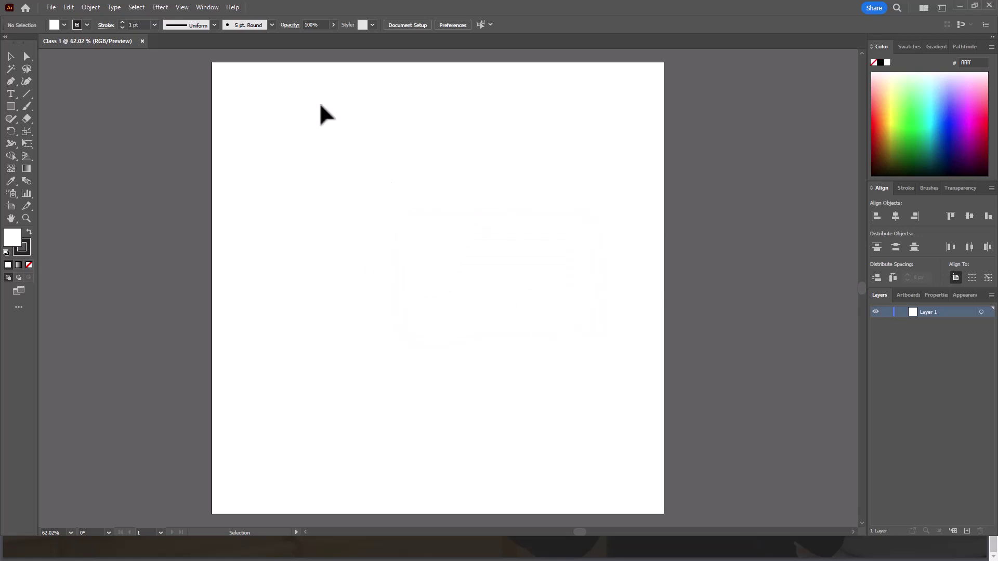
left_click(214, 8)
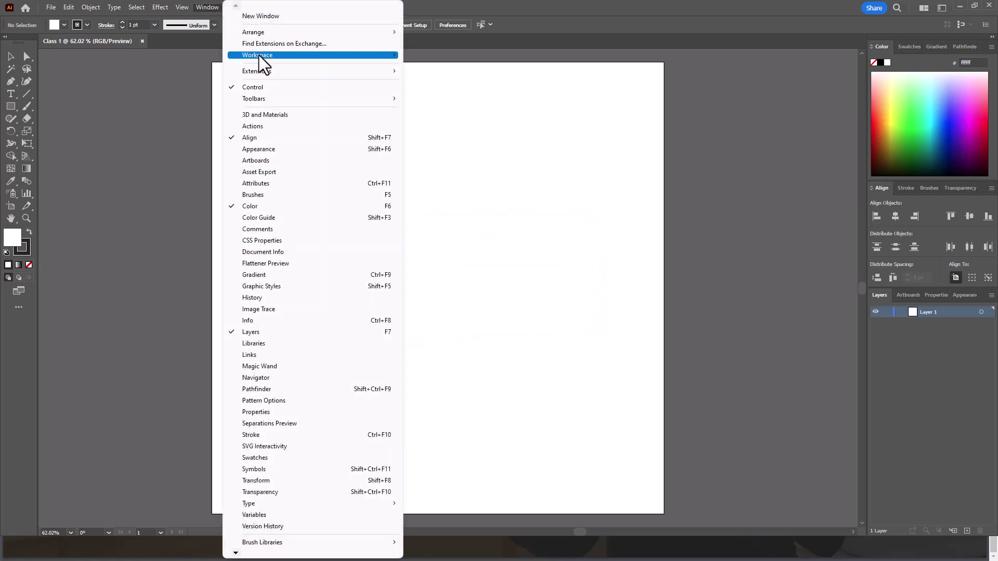
mouse_move(312, 54)
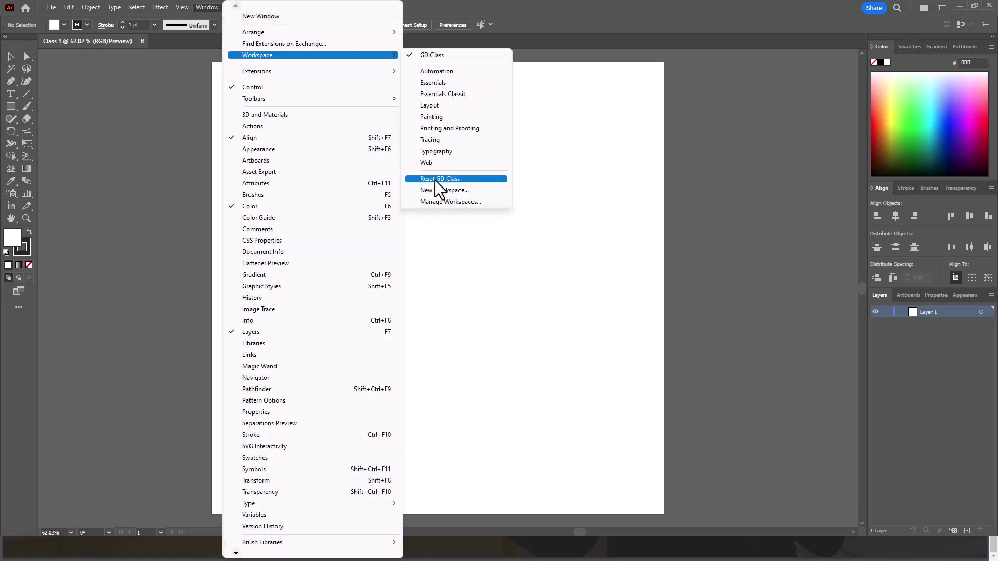
left_click(499, 273)
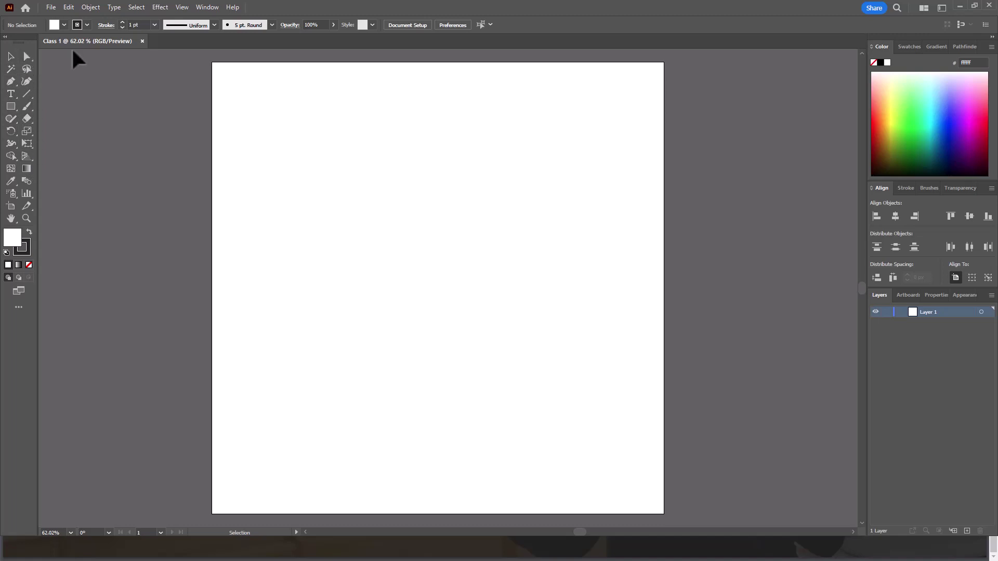
left_click(959, 6)
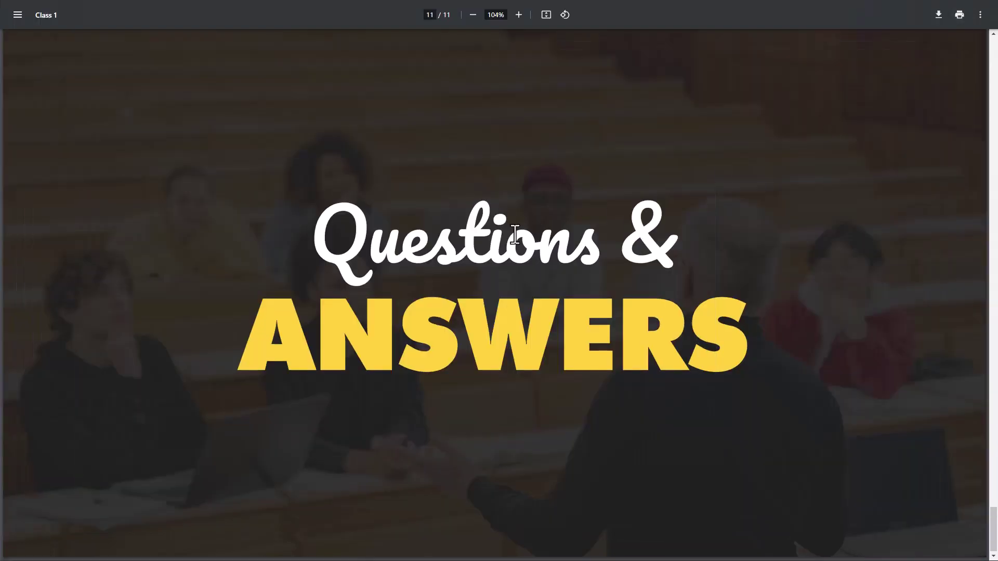
scroll(522, 250, "up", 3)
scroll(523, 251, "up", 4)
scroll(529, 260, "up", 7)
scroll(529, 260, "up", 8)
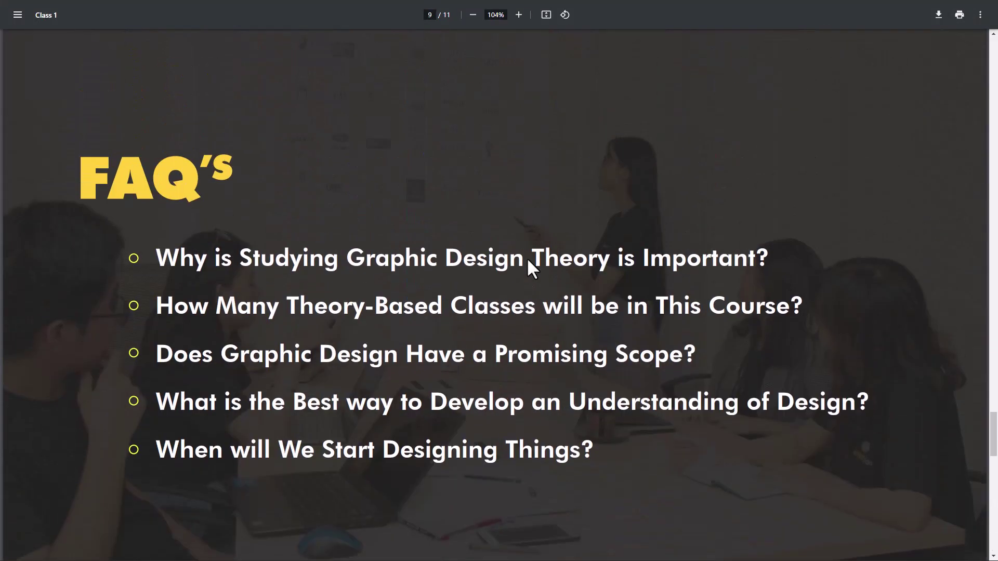
scroll(526, 257, "up", 5)
scroll(526, 257, "up", 2)
scroll(528, 269, "up", 5)
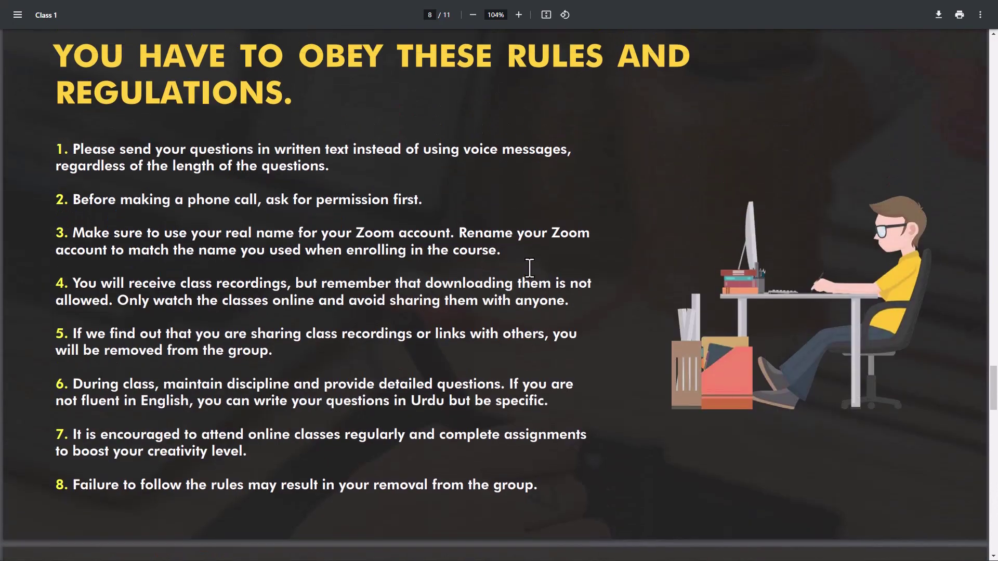
scroll(528, 269, "up", 4)
scroll(530, 269, "up", 2)
scroll(531, 270, "up", 3)
scroll(531, 270, "up", 6)
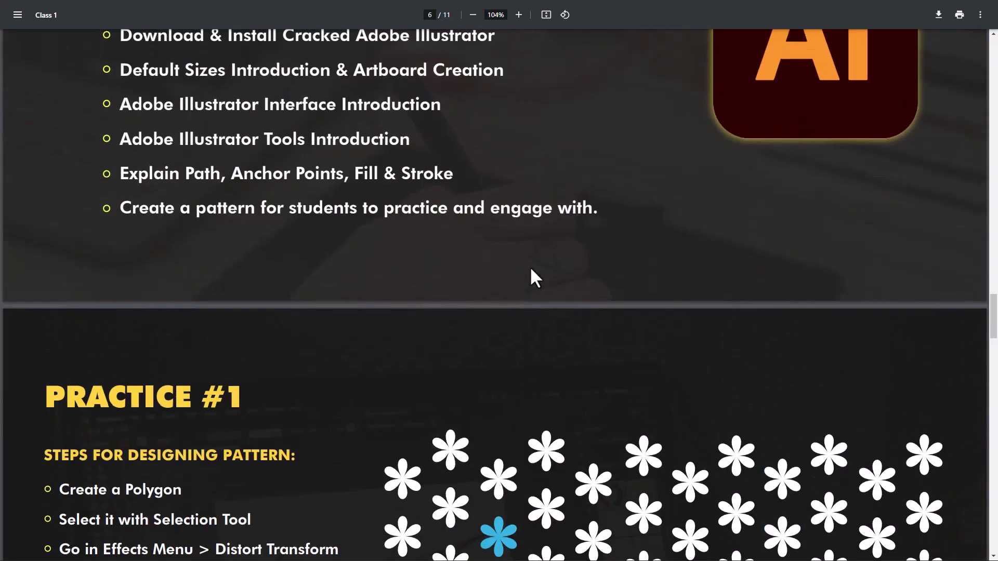
scroll(531, 269, "up", 1)
scroll(537, 282, "up", 2)
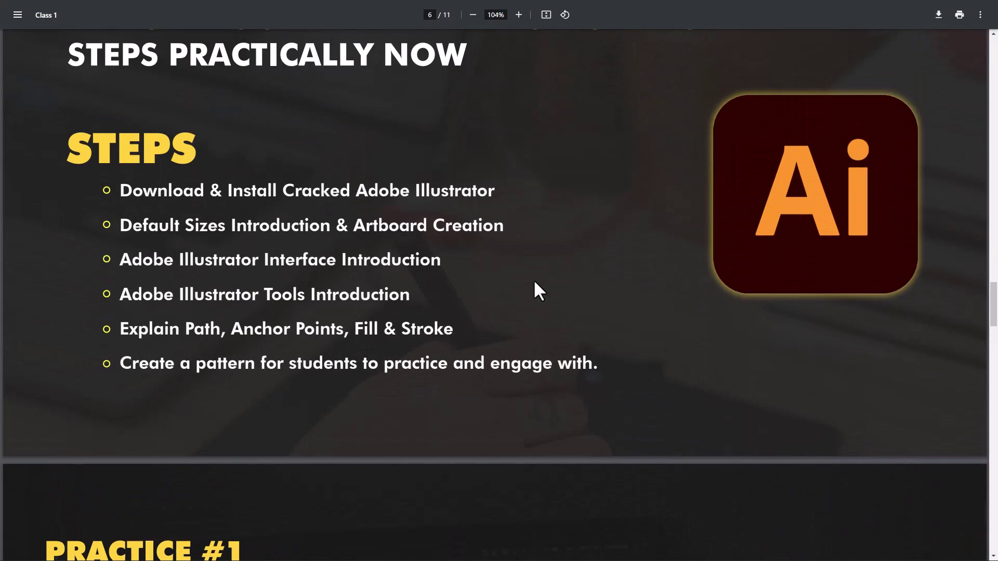
left_click_drag(208, 191, 422, 200)
left_click(276, 224)
left_click_drag(185, 226, 330, 228)
mouse_move(397, 234)
left_mouse_down()
mouse_move(470, 237)
mouse_move(421, 236)
left_mouse_up()
left_click(421, 234)
left_click_drag(155, 263, 400, 263)
left_click(426, 280)
scroll(424, 295, "down", 1)
left_click_drag(156, 242, 408, 242)
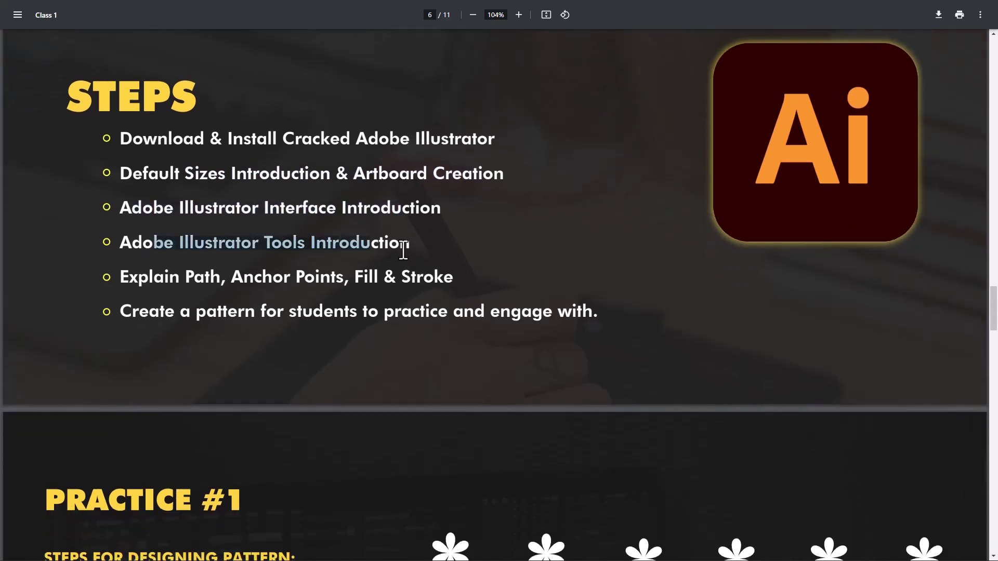
left_click(403, 252)
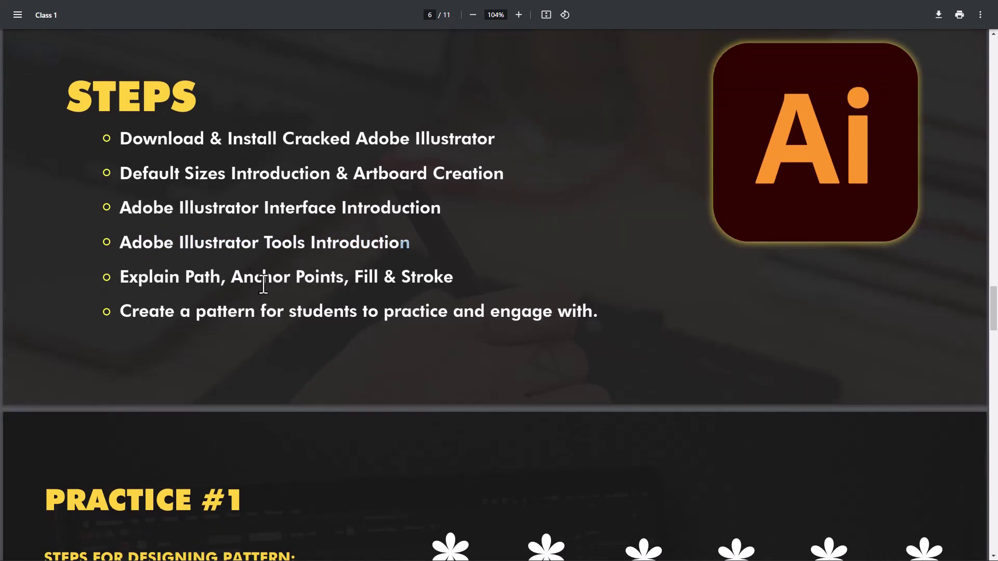
scroll(535, 261, "down", 8)
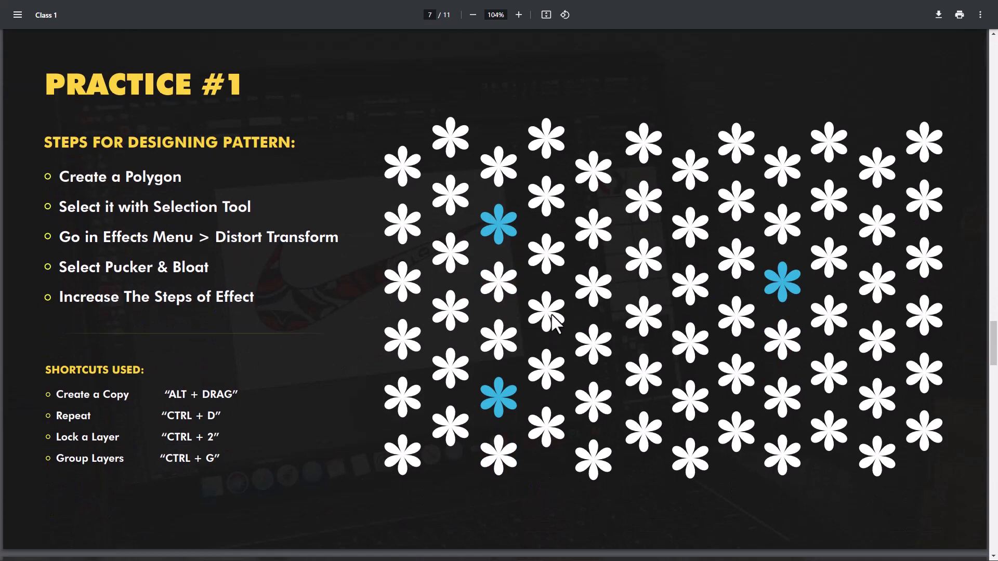
key("super")
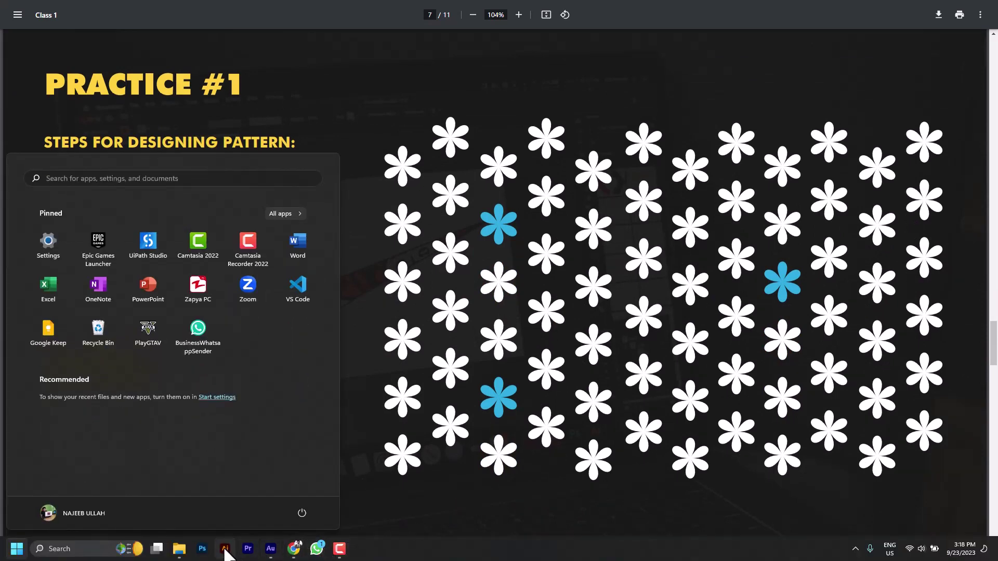
left_click(225, 549)
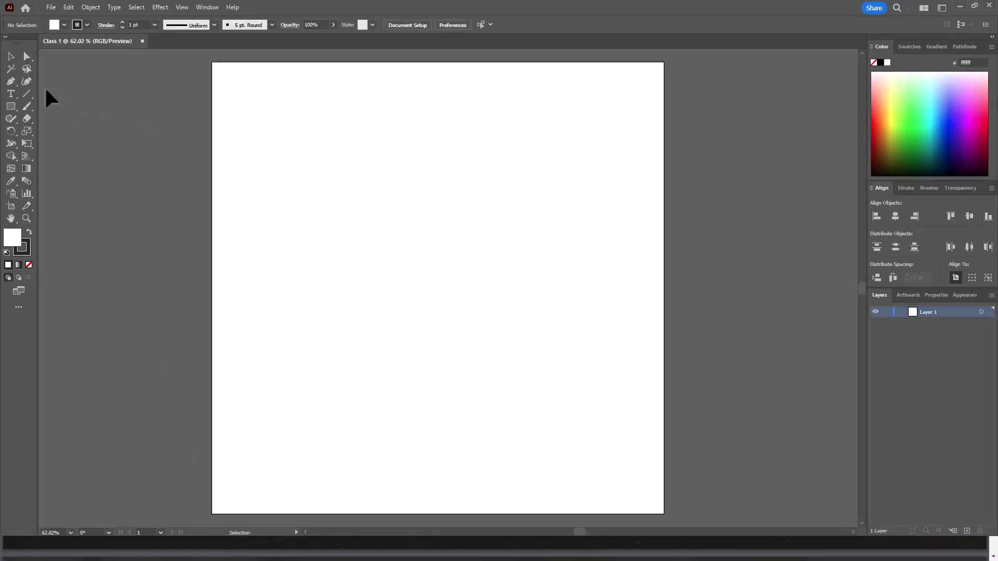
Draw a horizontal straight line across the upper artboard and move it lower
left_click(27, 93)
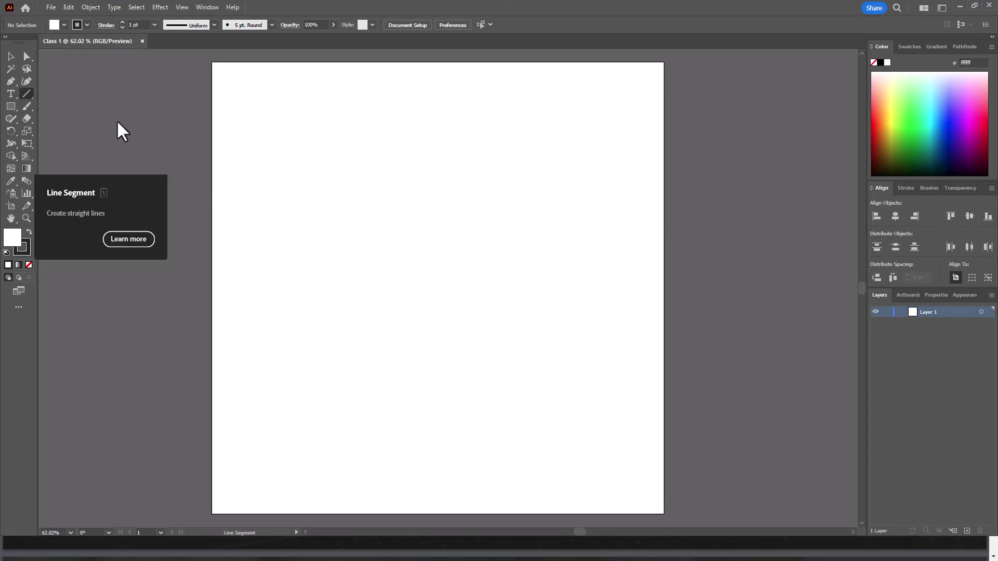
mouse_move(258, 192)
left_mouse_down()
mouse_move(396, 214)
mouse_move(540, 191)
left_mouse_up()
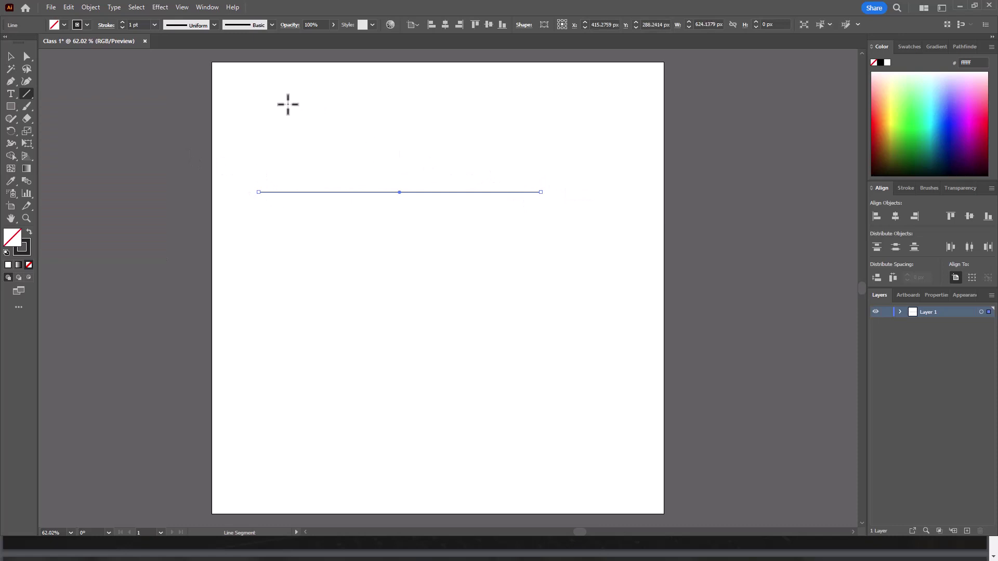
left_click(14, 59)
left_click(356, 289)
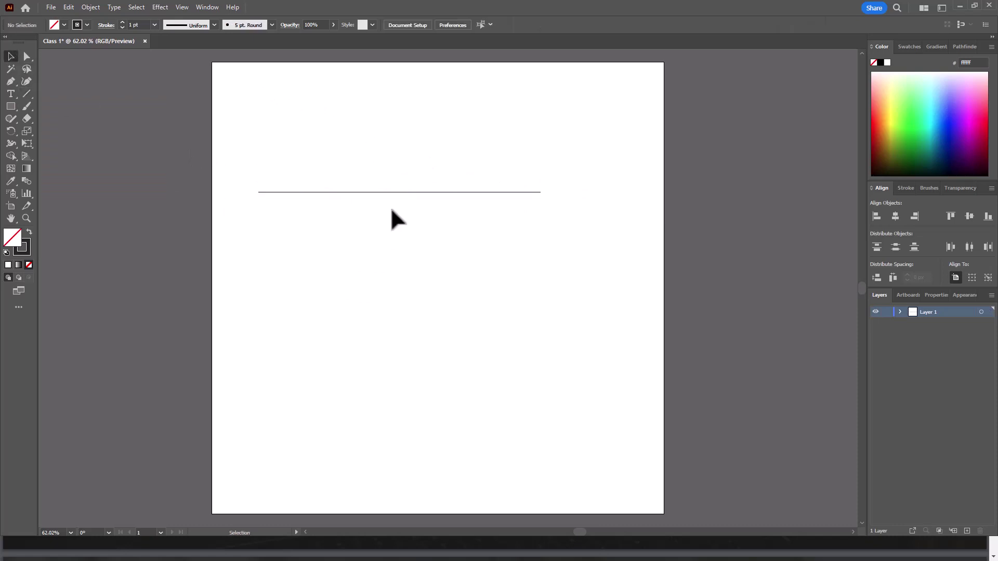
left_click_drag(402, 192, 435, 237)
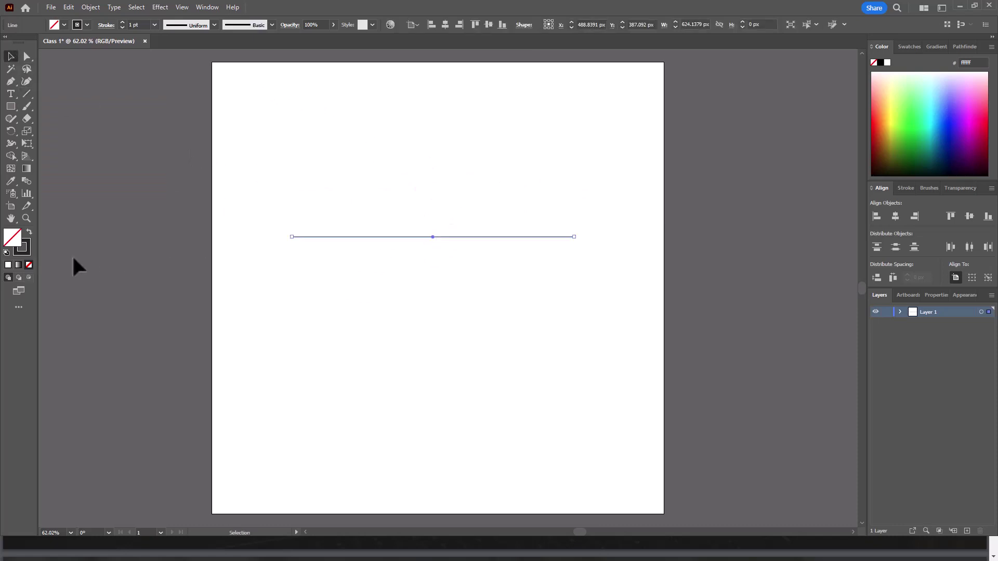
Give the line a crimson d6033f stroke and clear the selection
double_click(24, 247)
mouse_move(741, 363)
left_mouse_down()
mouse_move(802, 344)
mouse_move(806, 355)
left_mouse_up()
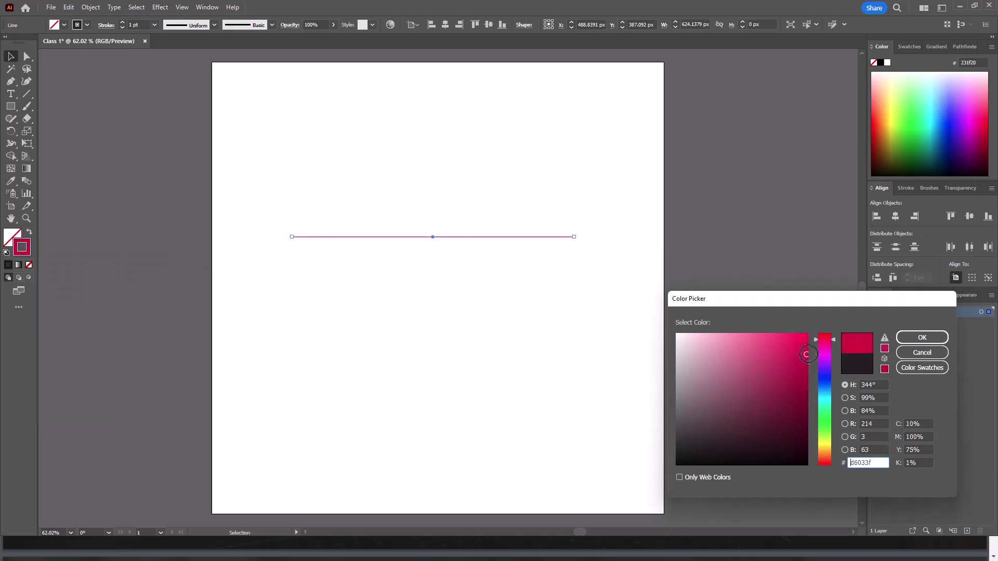
left_click(930, 338)
left_click(520, 354)
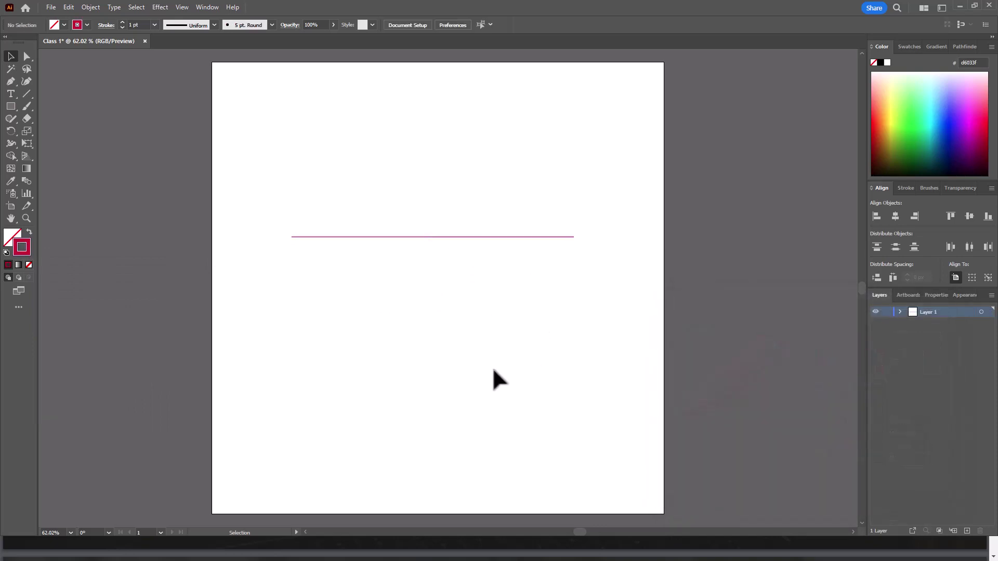
left_click_drag(362, 216, 406, 263)
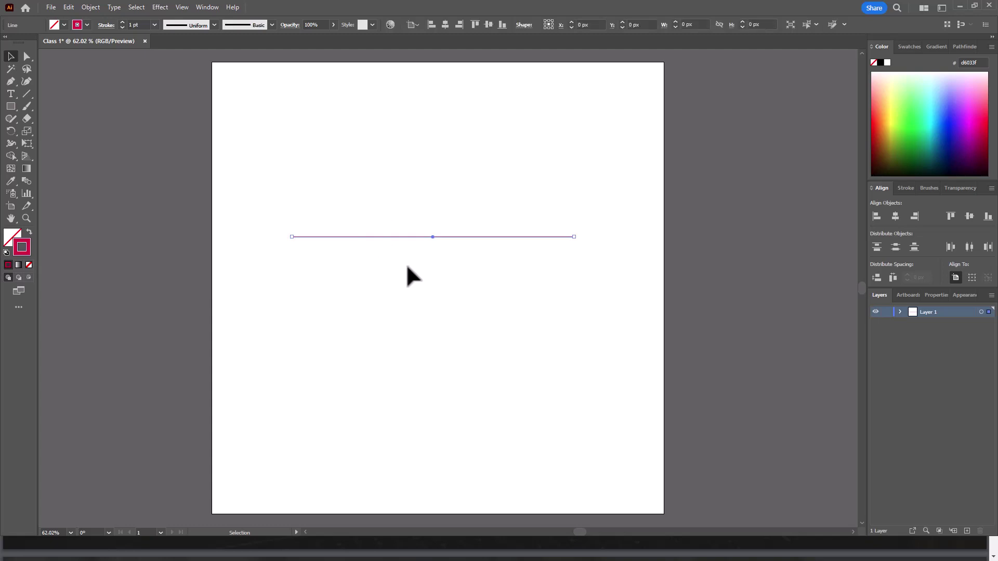
left_click(450, 346)
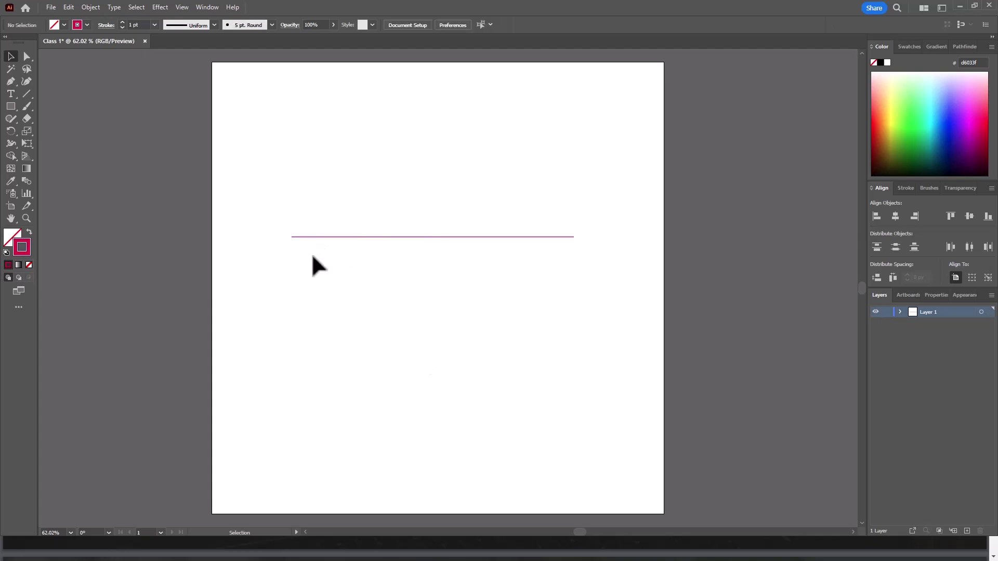
scroll(314, 254, "up", 3)
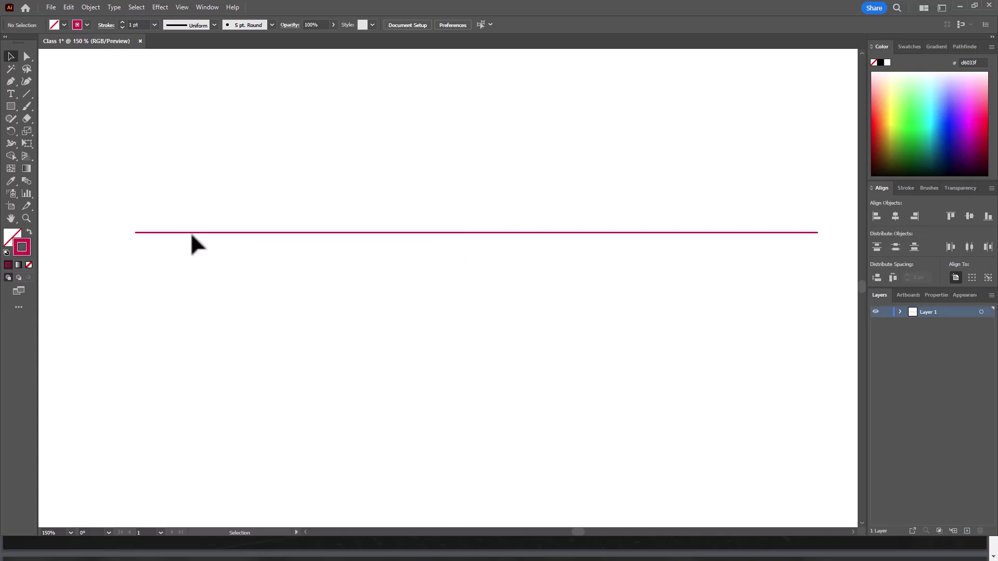
left_click(243, 233)
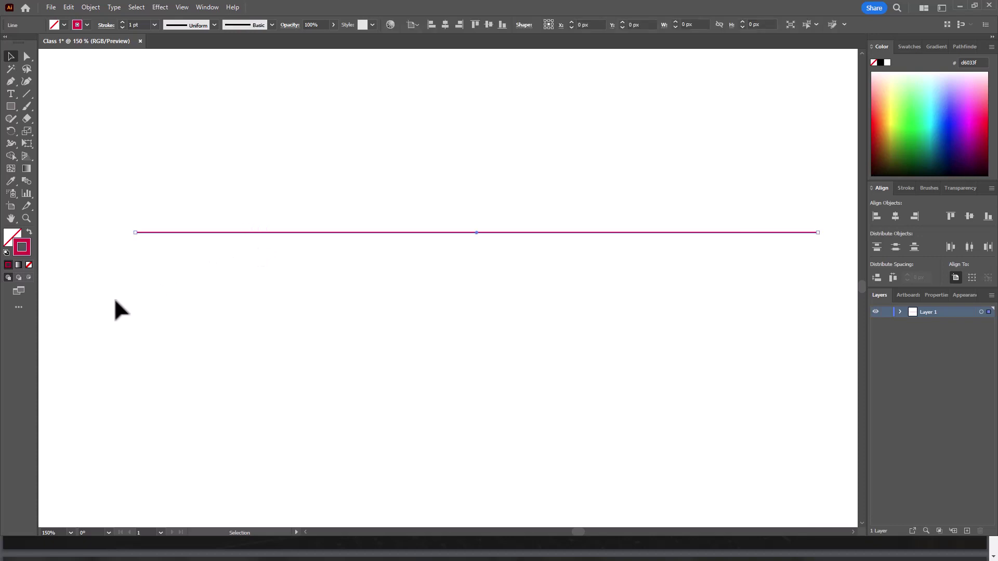
left_click(29, 264)
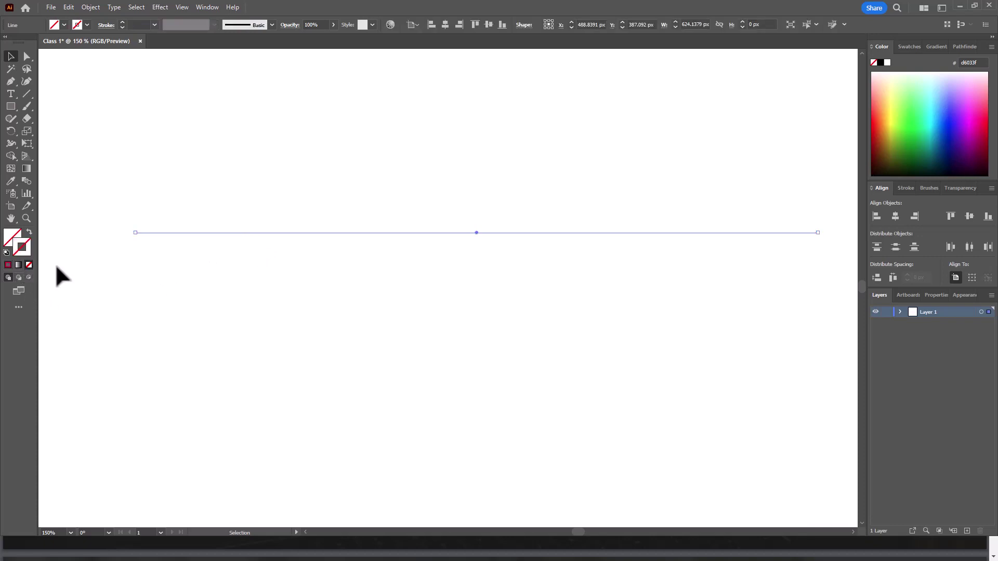
left_click(376, 281)
left_click(395, 233)
left_click(8, 264)
left_click(265, 239)
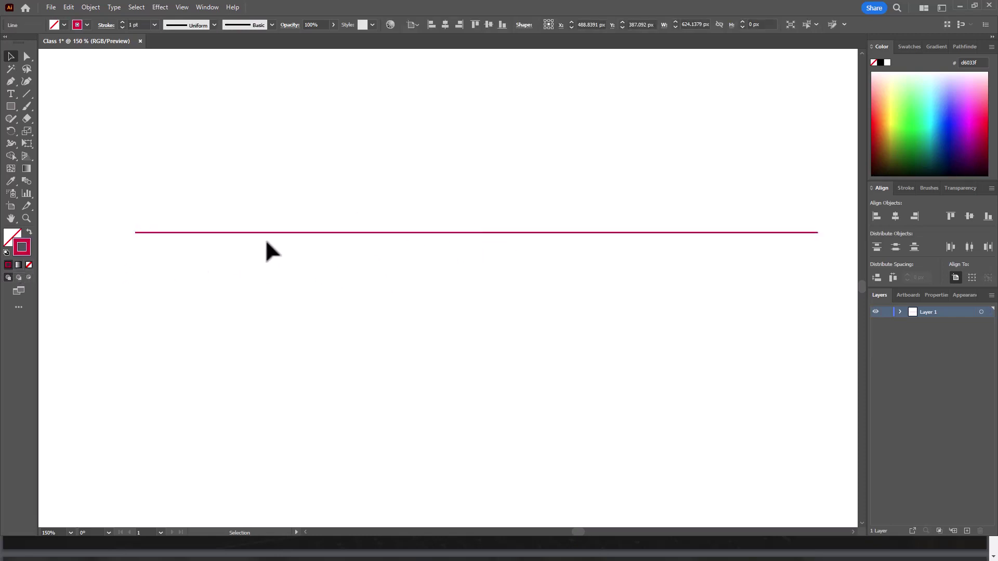
left_click_drag(265, 223, 303, 270)
left_click(296, 280)
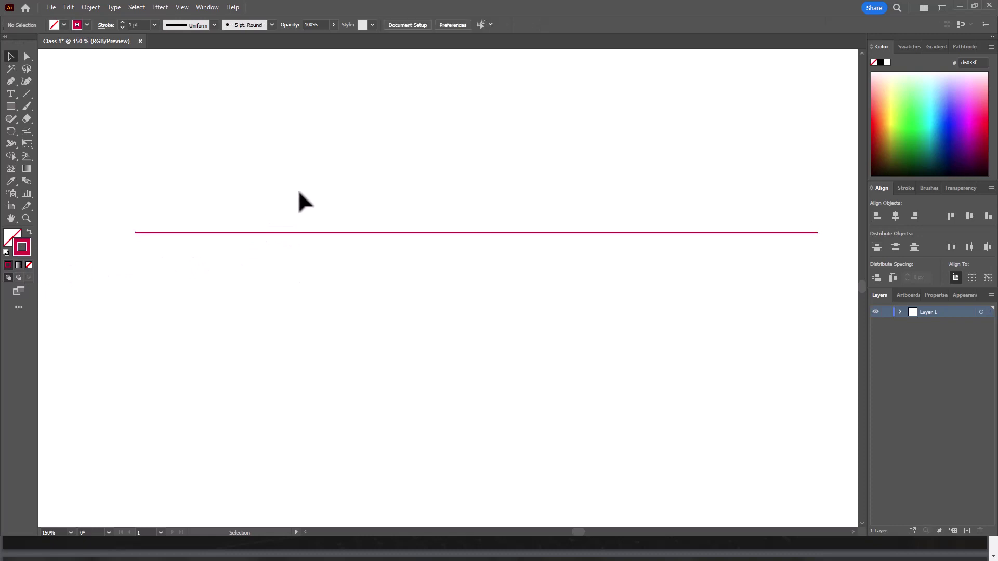
left_click_drag(299, 200, 670, 267)
Draw a square about 112 px wide below the line and select it
left_click(14, 108)
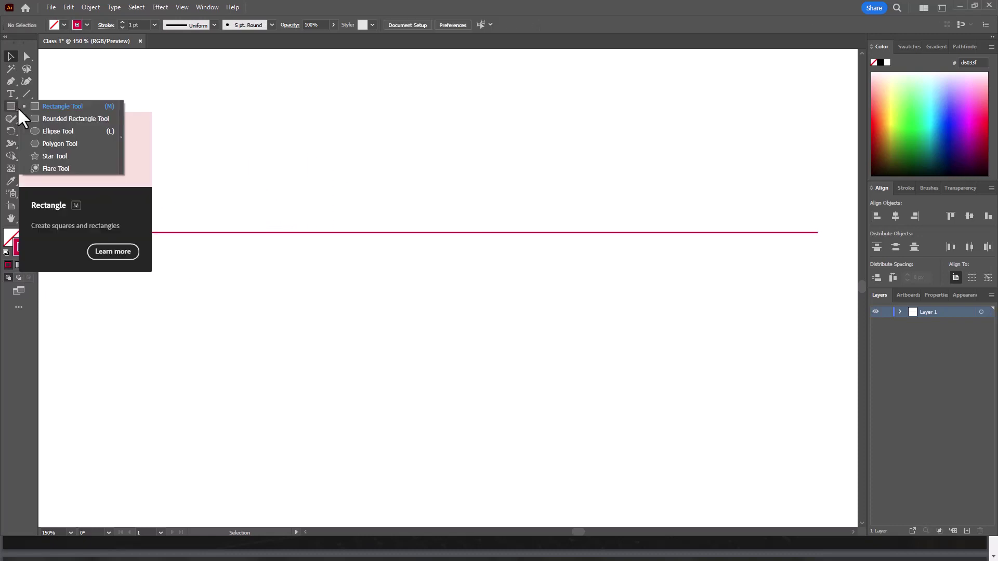
left_click(54, 106)
mouse_move(237, 289)
left_mouse_down()
mouse_move(556, 357)
mouse_move(362, 412)
left_mouse_up()
left_click(439, 427)
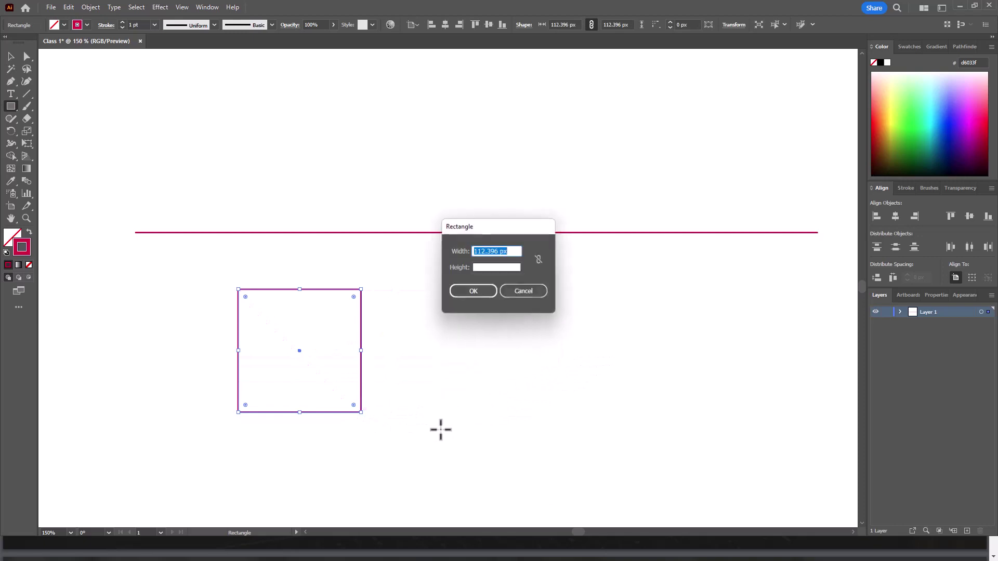
left_click(523, 291)
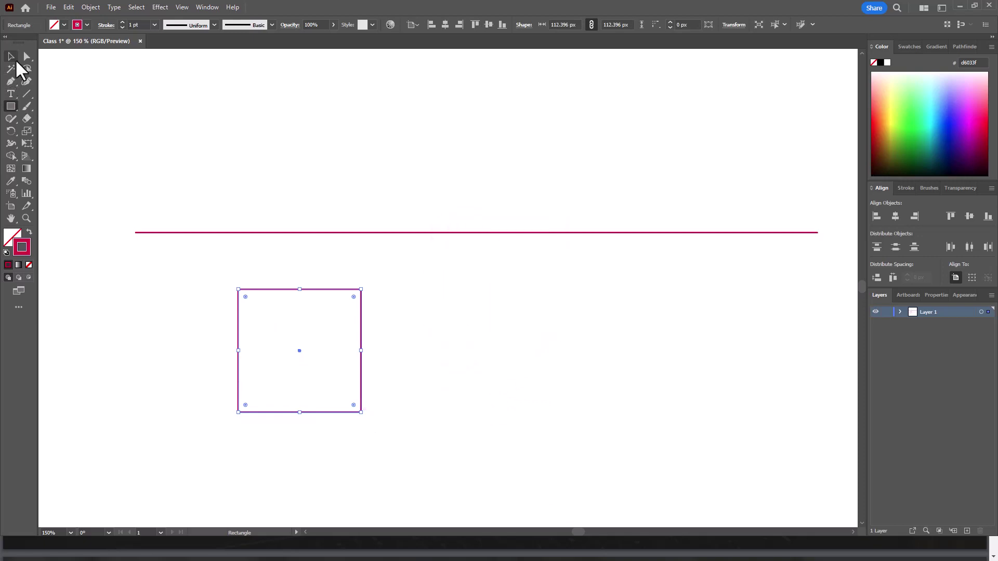
left_click(11, 57)
left_click(256, 293)
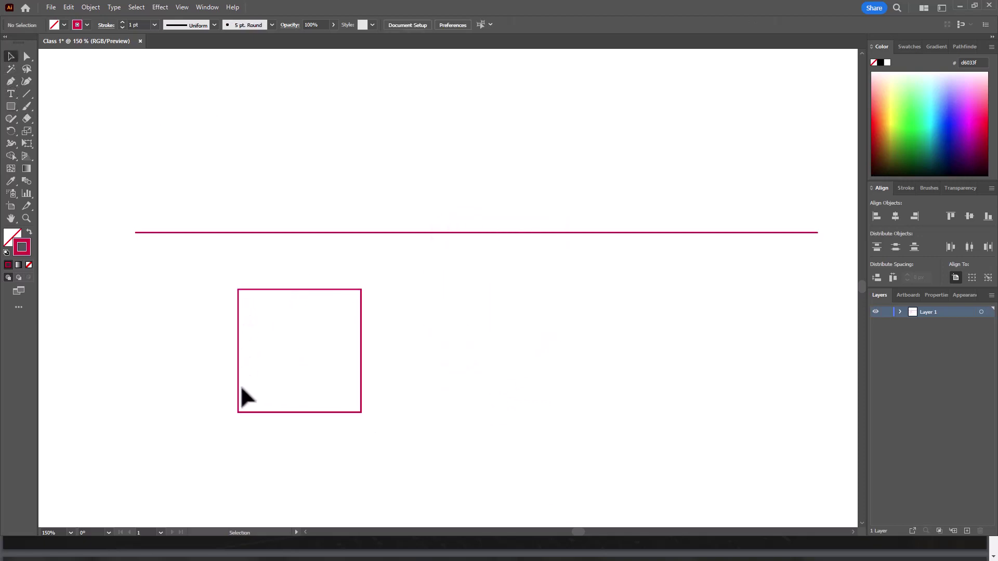
left_click(288, 290)
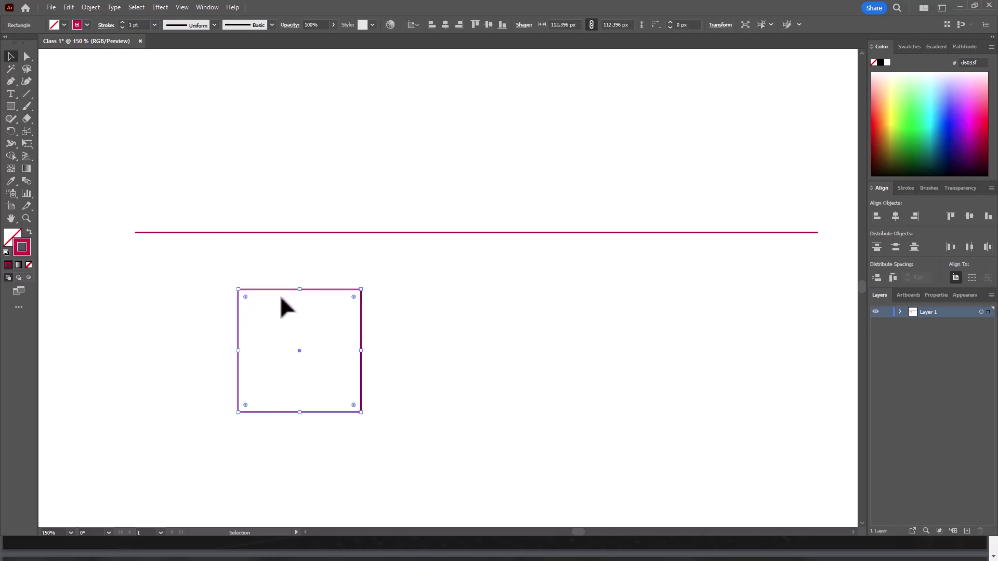
Fill the square dark red #840606, then select both line and square
double_click(10, 238)
left_click(824, 379)
mouse_move(791, 374)
left_mouse_down()
mouse_move(700, 333)
mouse_move(779, 356)
mouse_move(800, 412)
mouse_move(784, 345)
mouse_move(717, 338)
mouse_move(825, 333)
mouse_move(802, 396)
left_mouse_up()
left_click(824, 424)
left_click(823, 380)
left_click(805, 414)
left_click(807, 364)
left_click(902, 339)
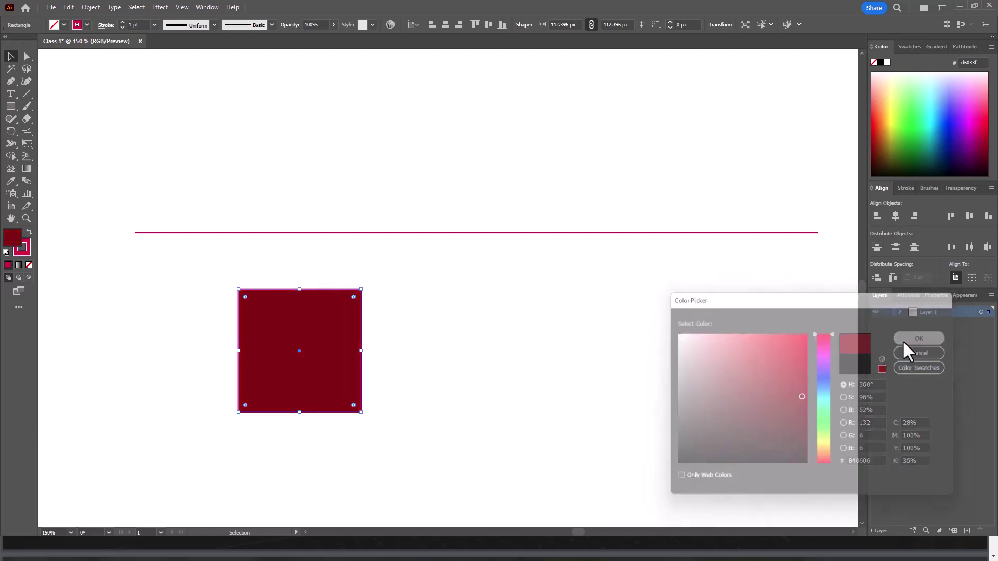
left_click(562, 341)
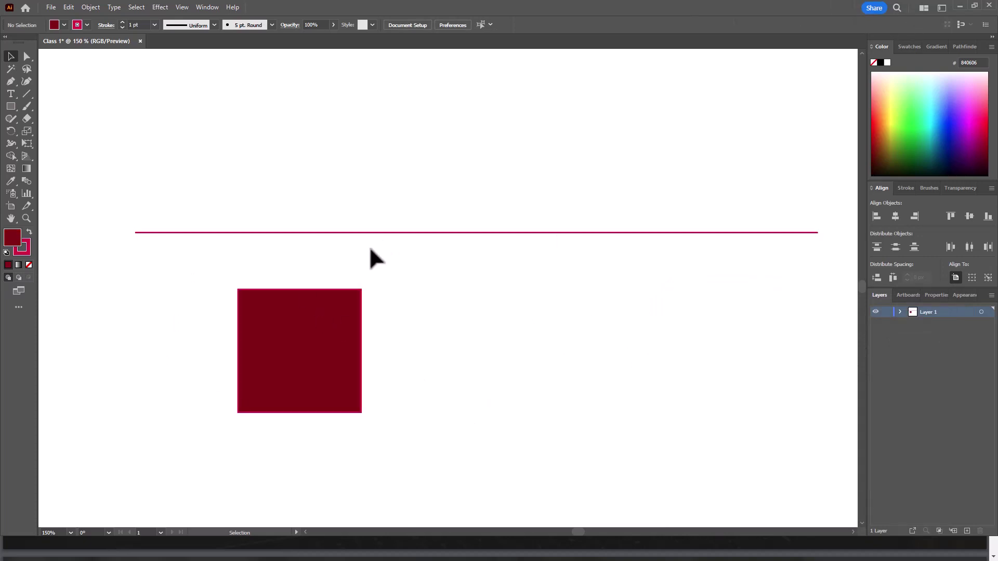
left_click_drag(207, 185, 366, 403)
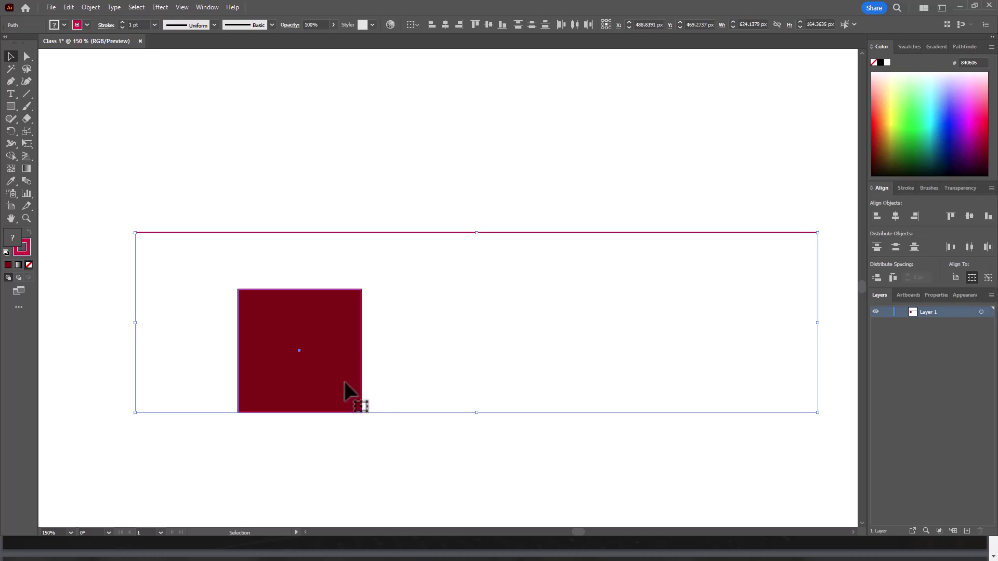
Delete the line and square, then draw a dark red pill-shaped rounded rectangle
key("Delete")
left_click(12, 106)
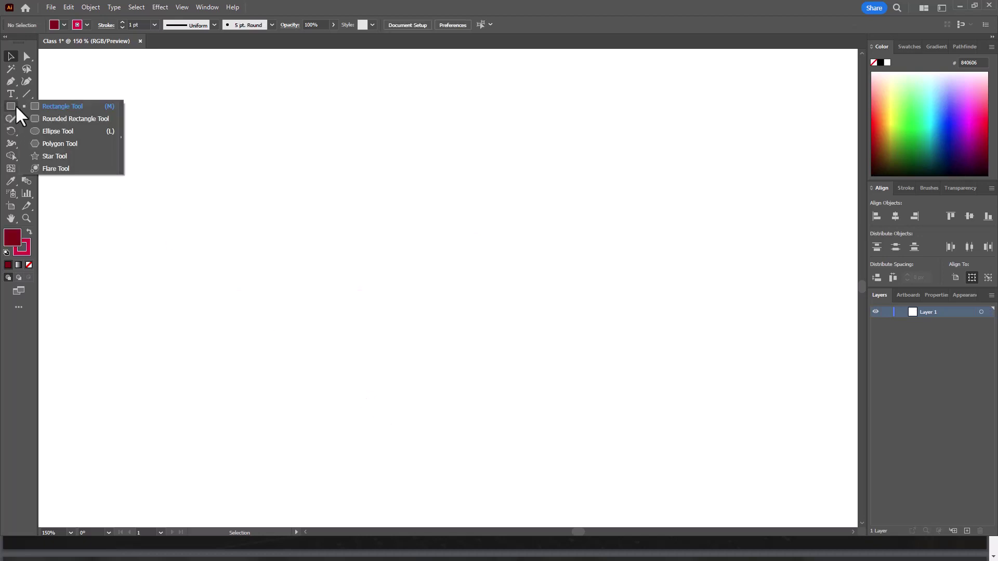
left_click(59, 120)
left_click_drag(110, 129, 428, 183)
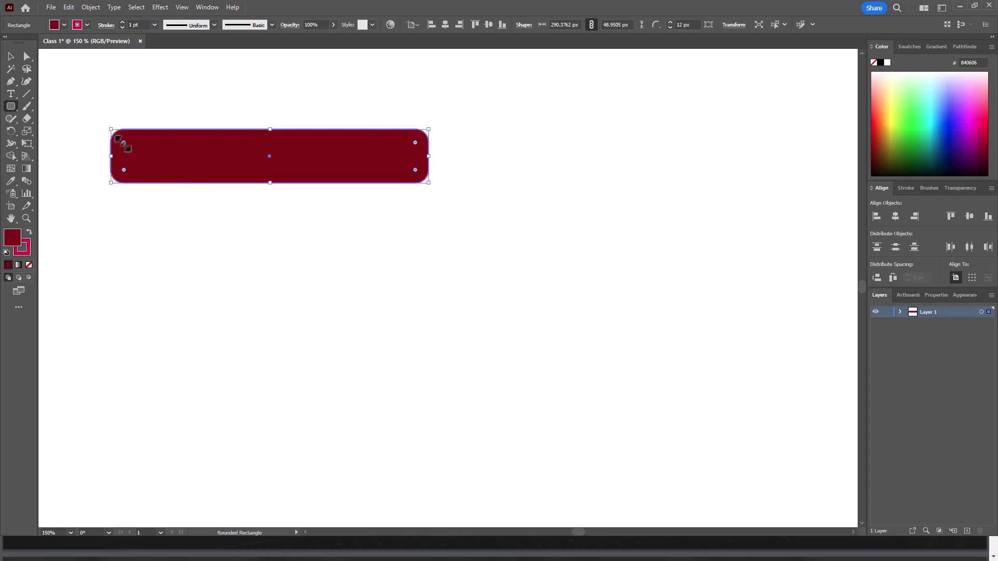
mouse_move(124, 141)
left_mouse_down()
mouse_move(275, 185)
mouse_move(119, 140)
left_mouse_up()
Draw a circle, a hexagon and a star around the rounded rectangle
left_click(12, 107)
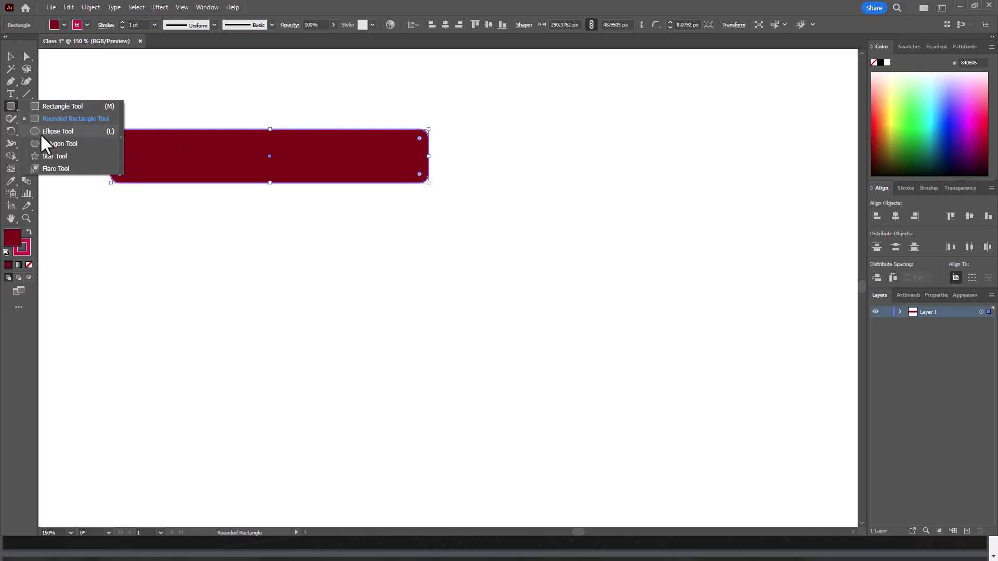
left_click(40, 133)
mouse_move(240, 249)
left_mouse_down()
mouse_move(398, 372)
mouse_move(413, 419)
left_mouse_up()
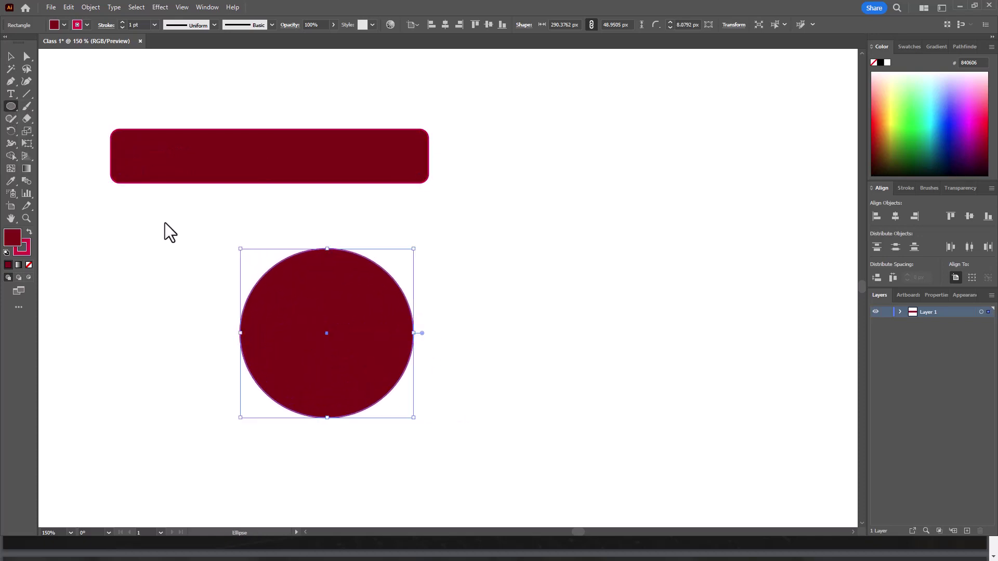
left_click(11, 106)
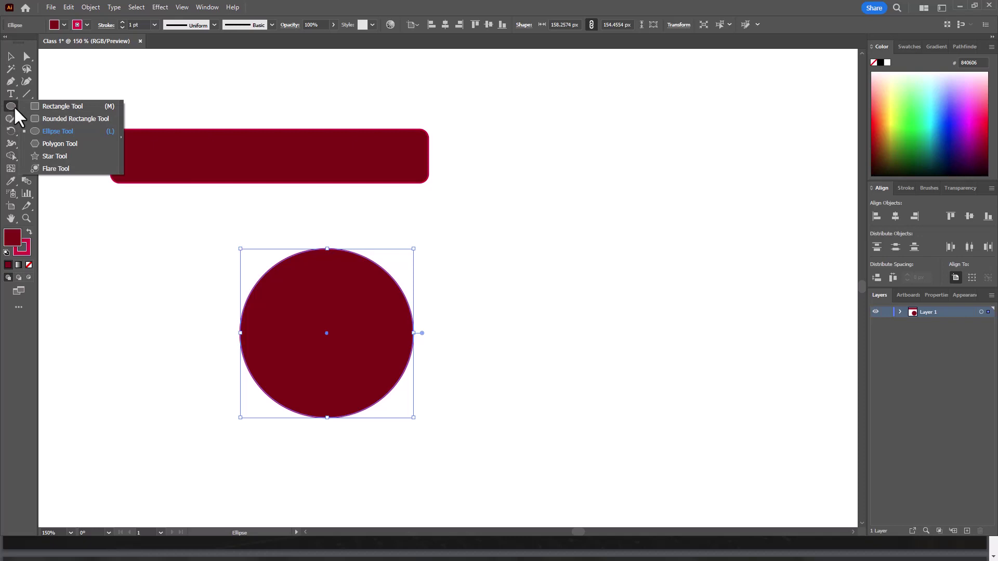
left_click(52, 133)
left_click_drag(508, 226, 538, 279)
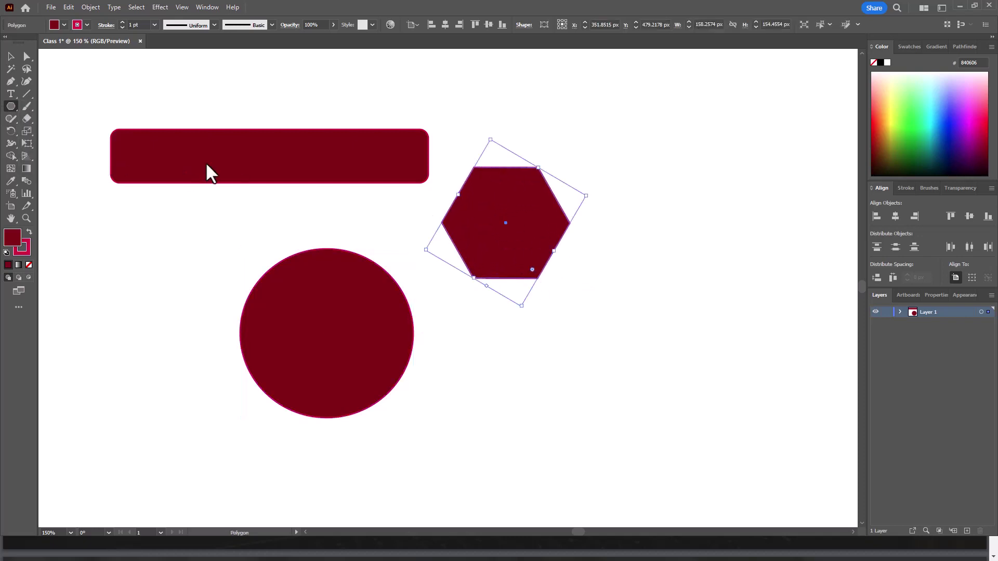
left_click(11, 107)
left_click(54, 156)
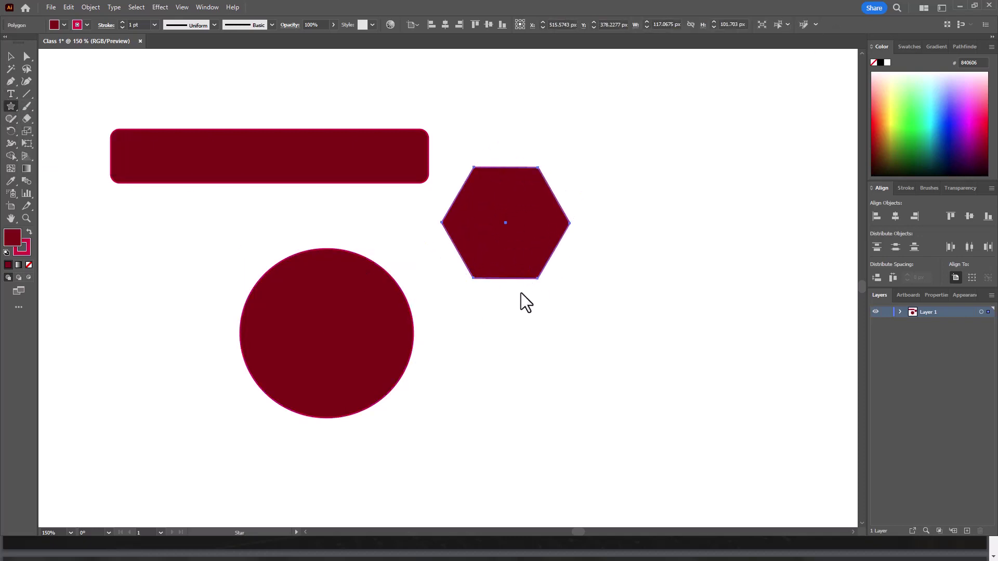
left_click_drag(559, 333, 588, 363)
Select all four shapes and delete them
left_click(11, 107)
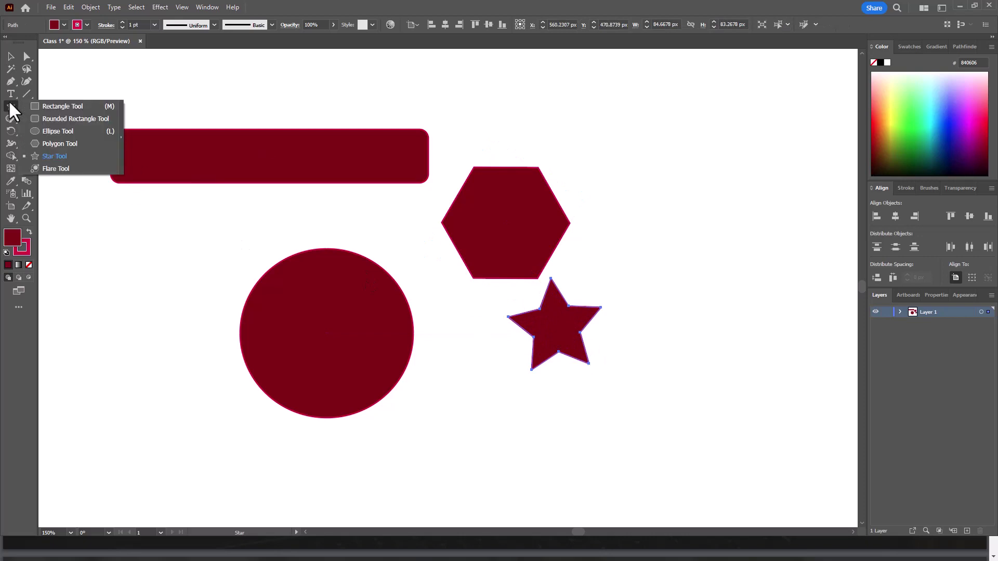
left_click(10, 56)
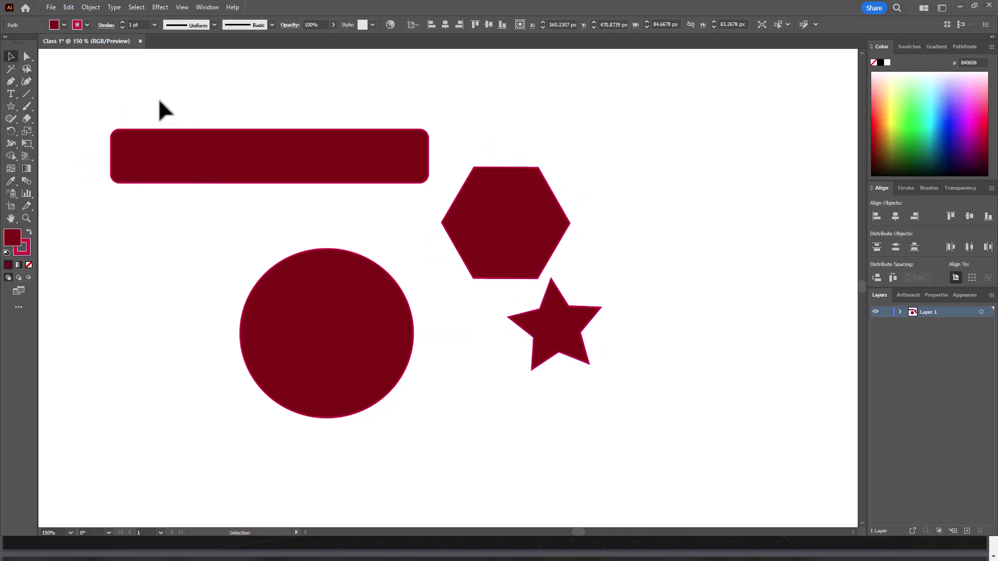
left_click_drag(158, 102, 531, 362)
key("Delete")
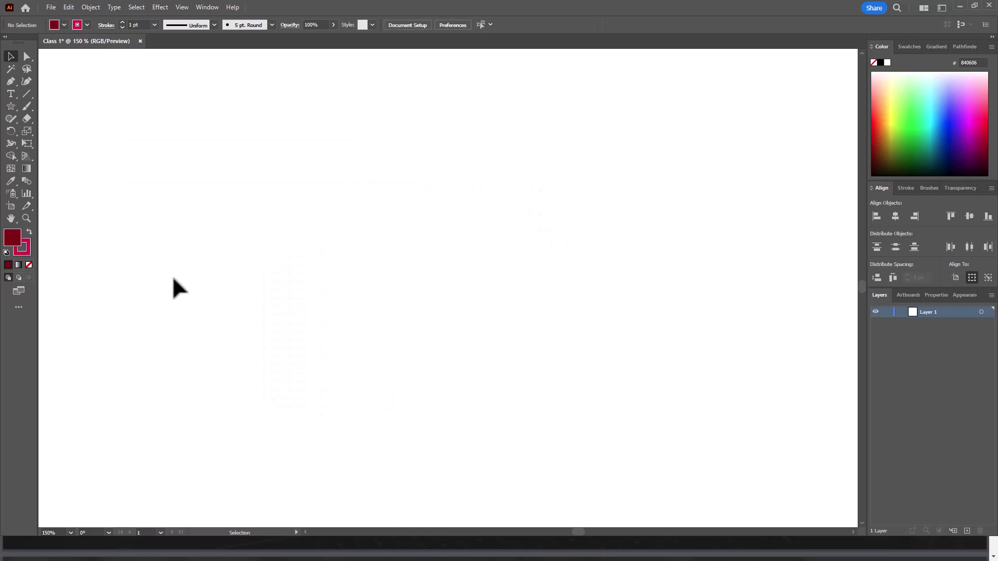
Zoom out, recentre the empty artboard, and minimize Illustrator
key("ctrl+minus")
key("ctrl+minus")
left_click_drag(212, 269, 238, 252)
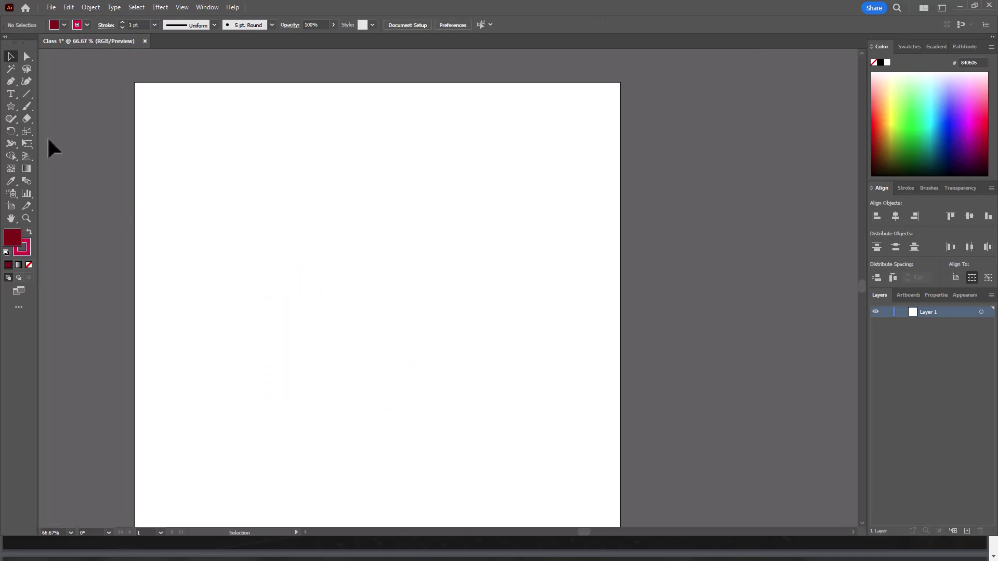
key("ctrl+minus")
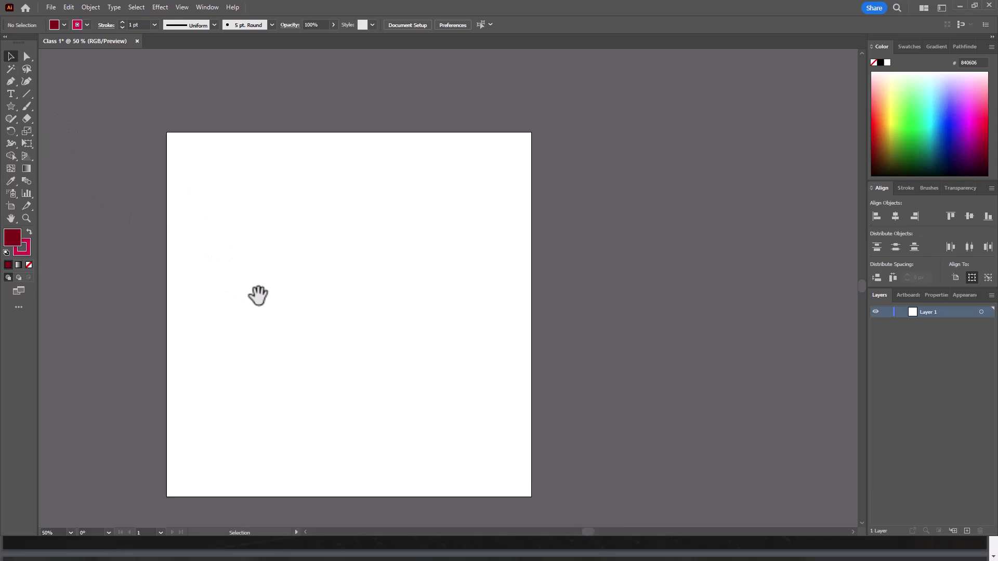
left_click_drag(256, 294, 283, 290)
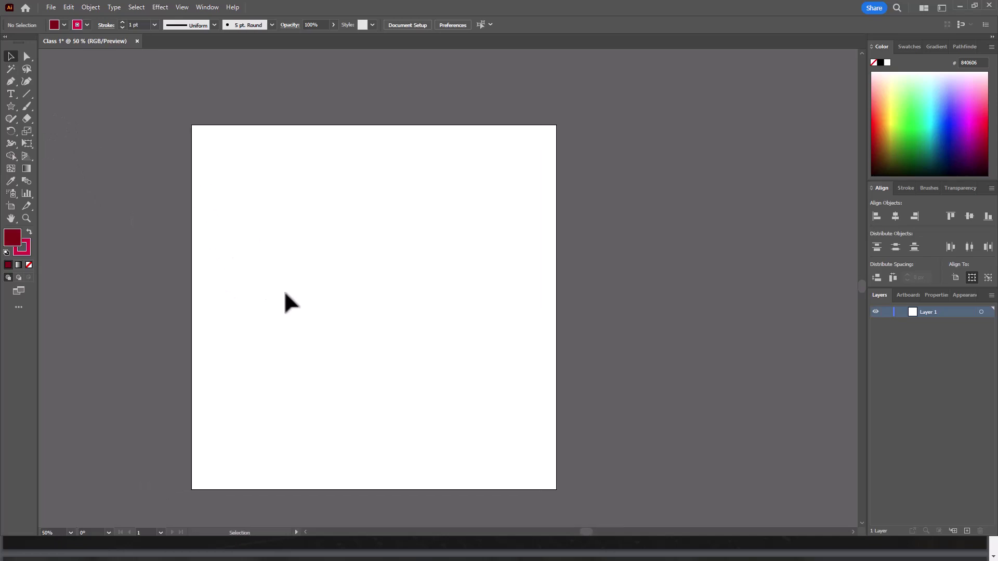
left_click(958, 6)
Scroll the PDF to page 7's Practice #1 slide, then switch back to Illustrator
scroll(364, 281, "up", 8)
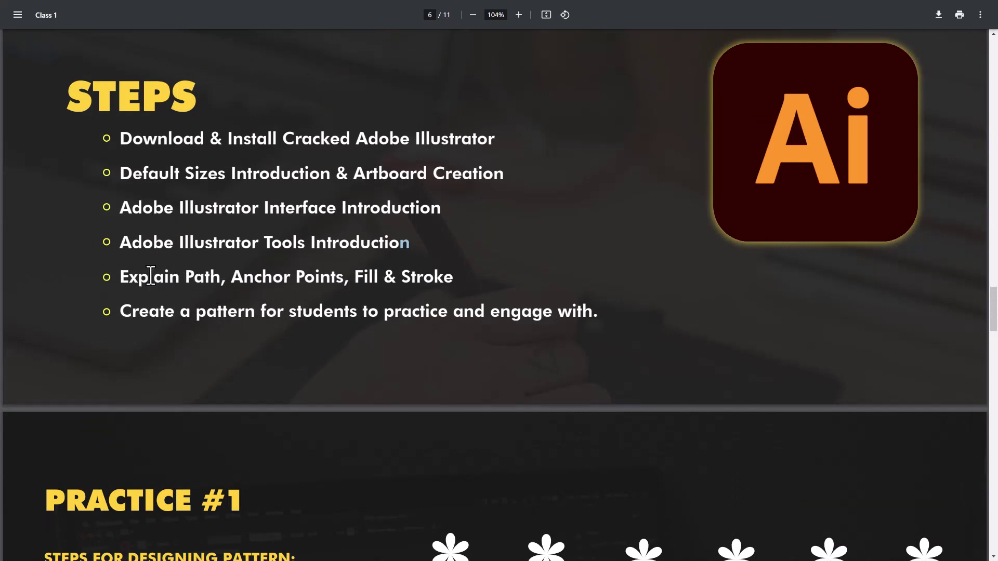
scroll(202, 287, "down", 2)
scroll(198, 292, "down", 1)
scroll(194, 295, "down", 2)
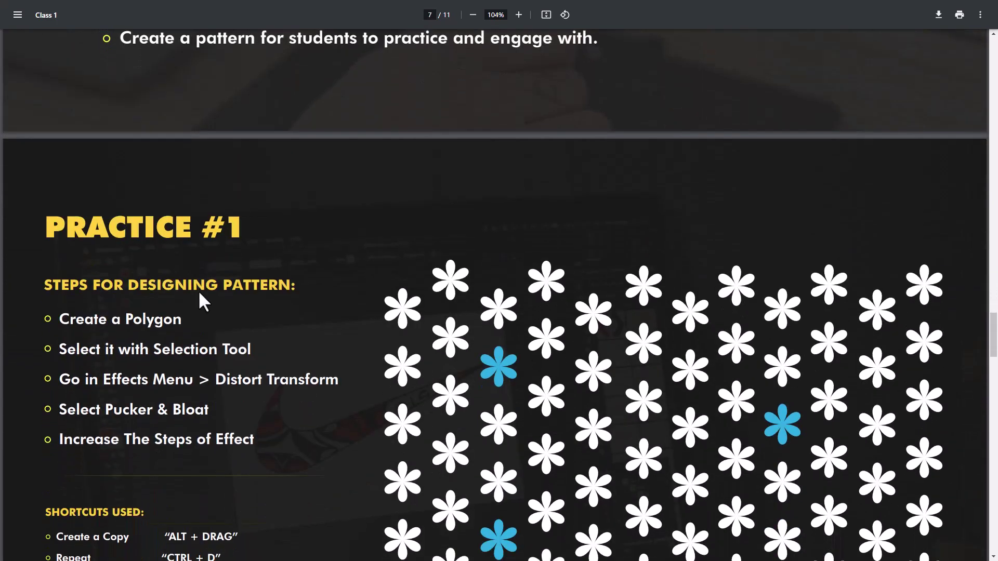
scroll(198, 290, "down", 1)
scroll(203, 283, "down", 1)
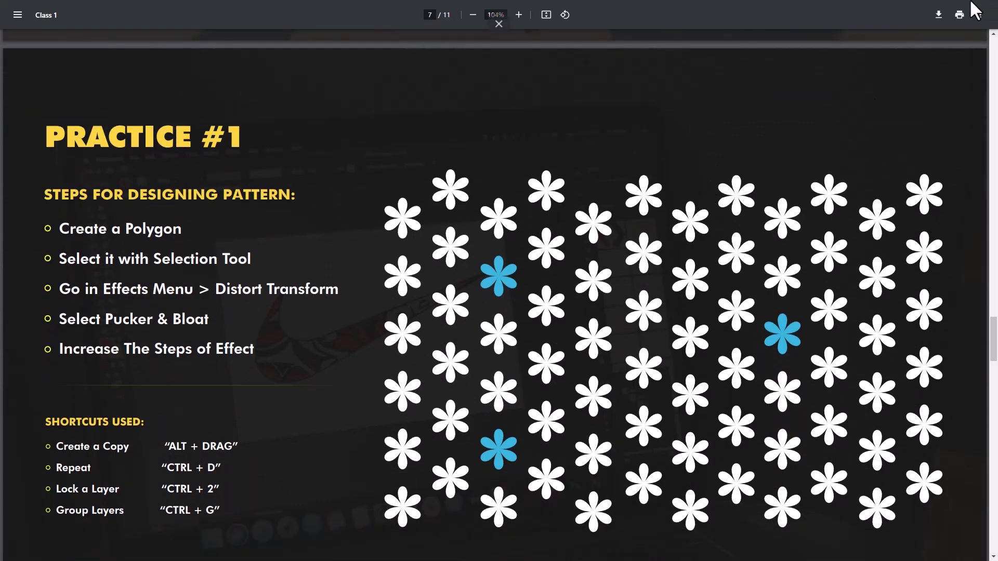
key("super")
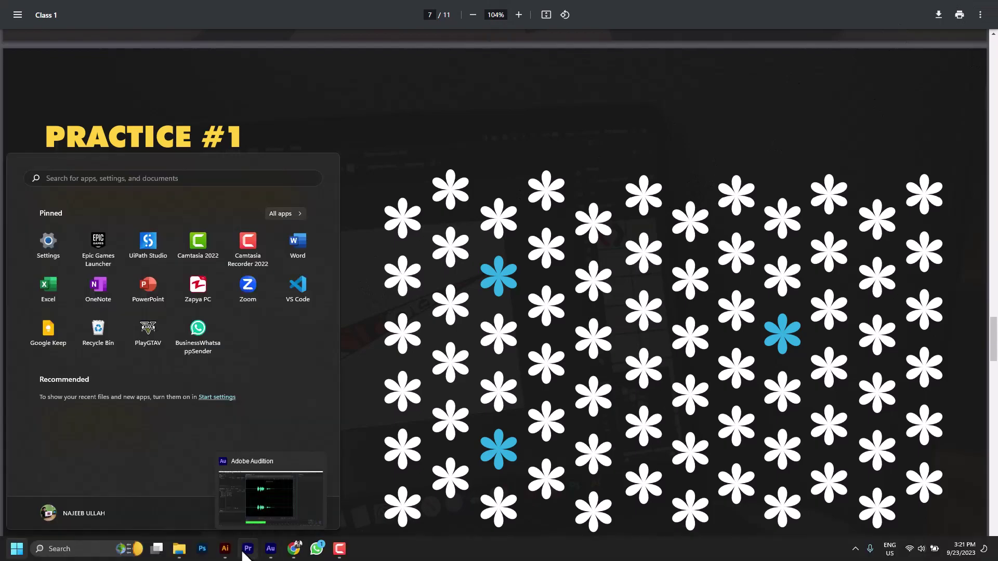
left_click(233, 550)
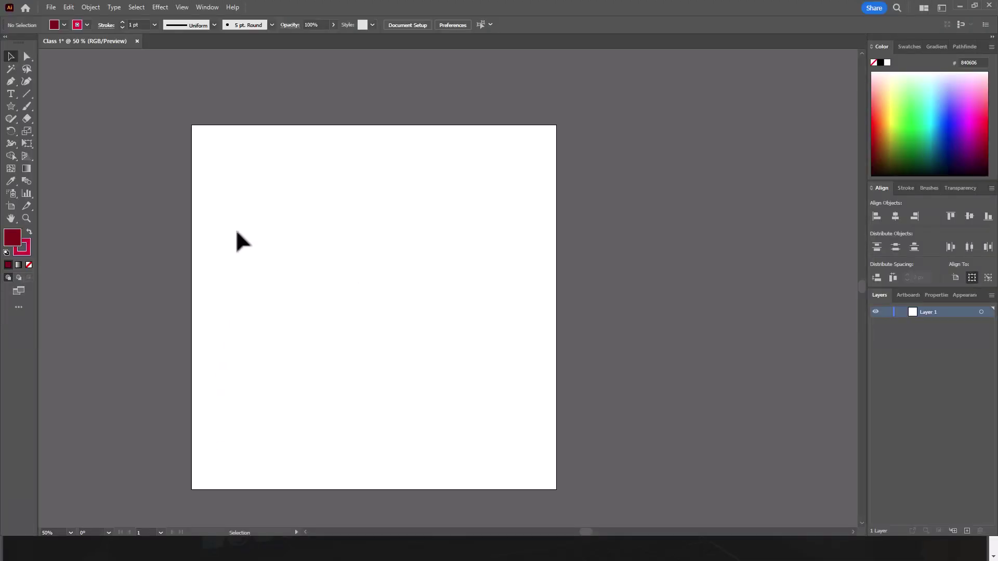
Draw a small hexagon on the artboard with the Polygon tool
left_click(11, 106)
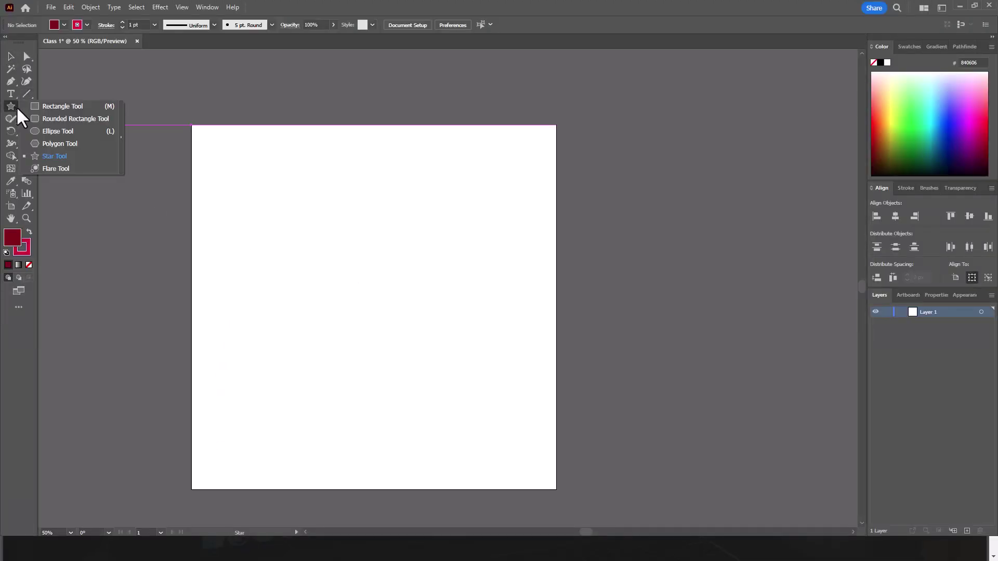
left_click(51, 146)
left_click_drag(289, 229, 299, 247)
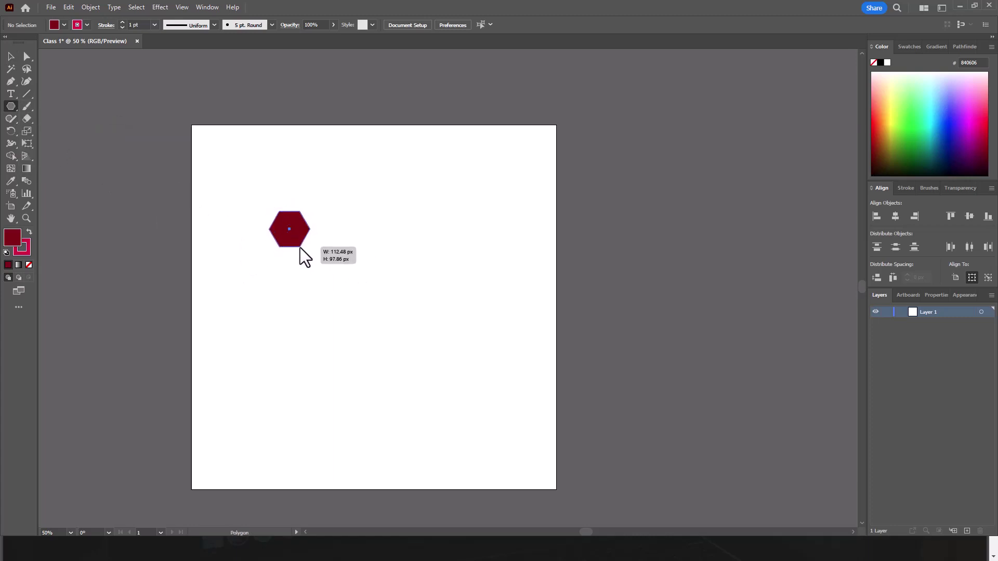
left_click_drag(300, 247, 297, 244)
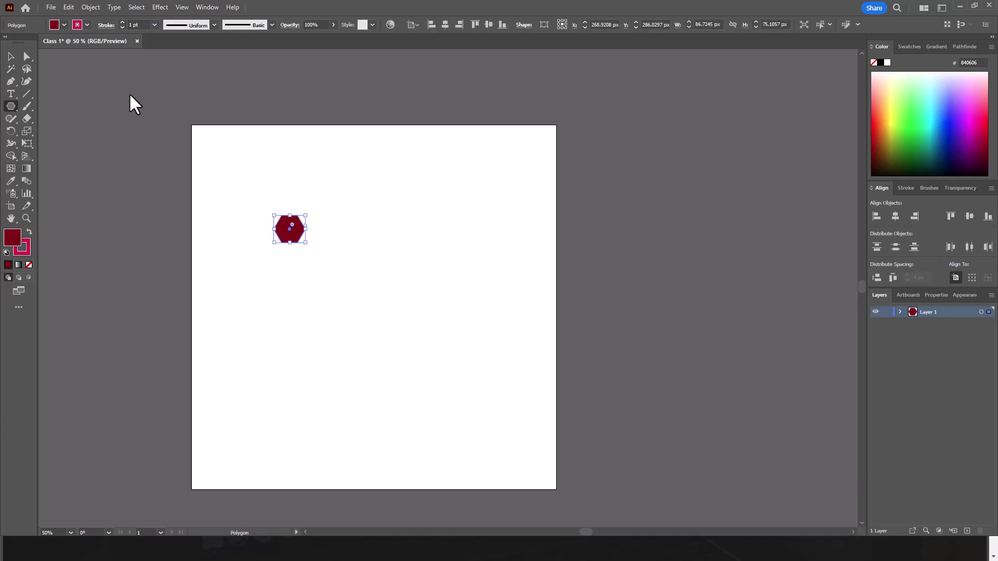
left_click(11, 56)
left_click(256, 218)
Set the hexagon's stroke to None and move it near the top-left corner
scroll(256, 219, "up", 2)
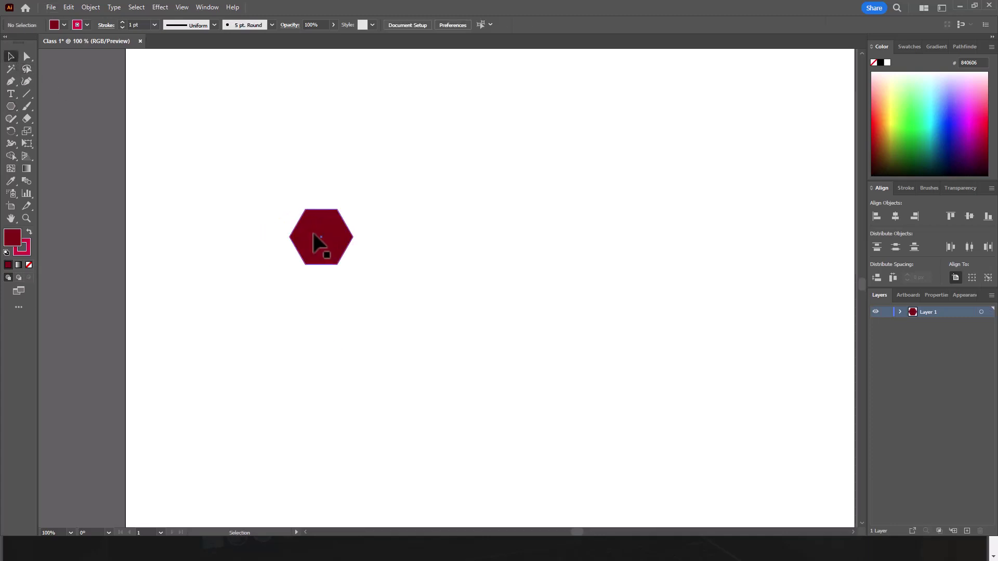
left_click_drag(319, 243, 319, 255)
left_click(25, 251)
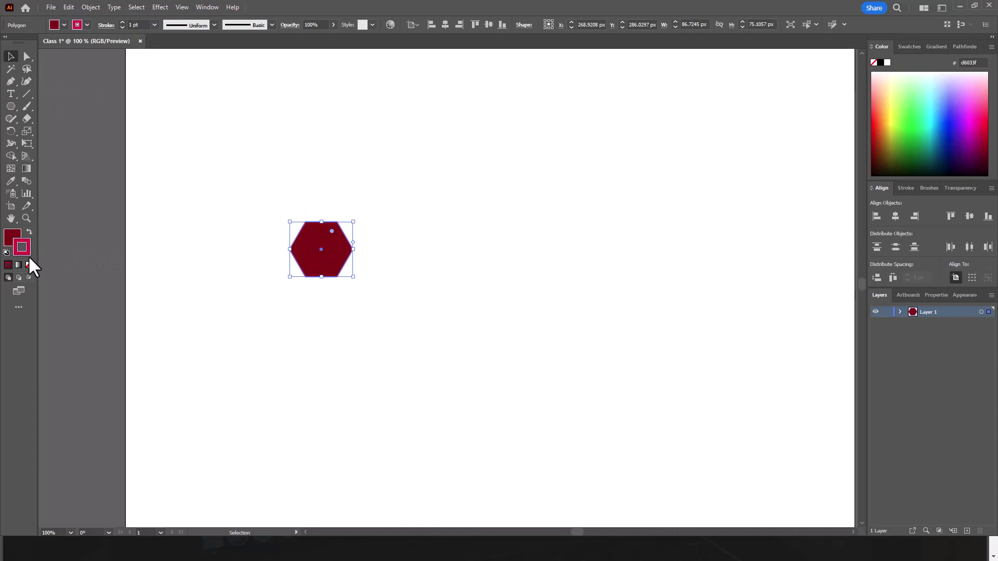
left_click(169, 303)
scroll(323, 329, "down", 2)
mouse_move(328, 285)
left_mouse_down()
mouse_move(264, 219)
mouse_move(293, 229)
left_mouse_up()
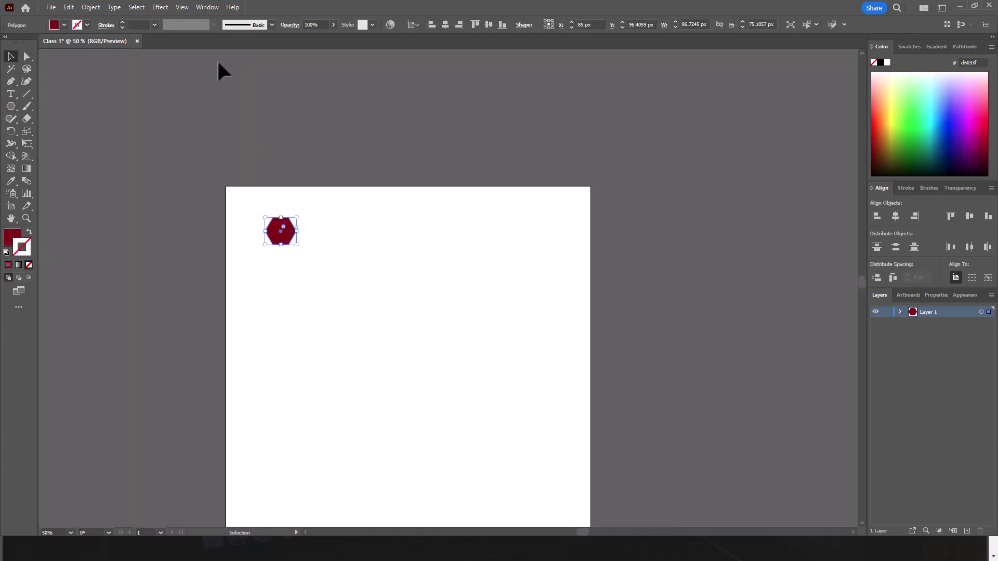
left_click(157, 8)
mouse_move(192, 92)
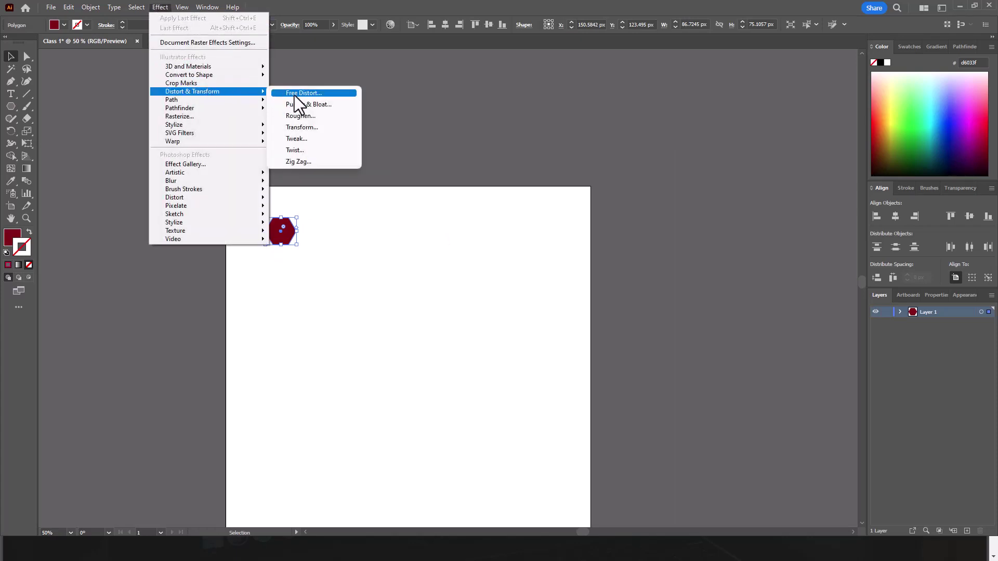
Apply a 105% Pucker & Bloat to turn the hexagon into a six-petal flower
left_click(304, 103)
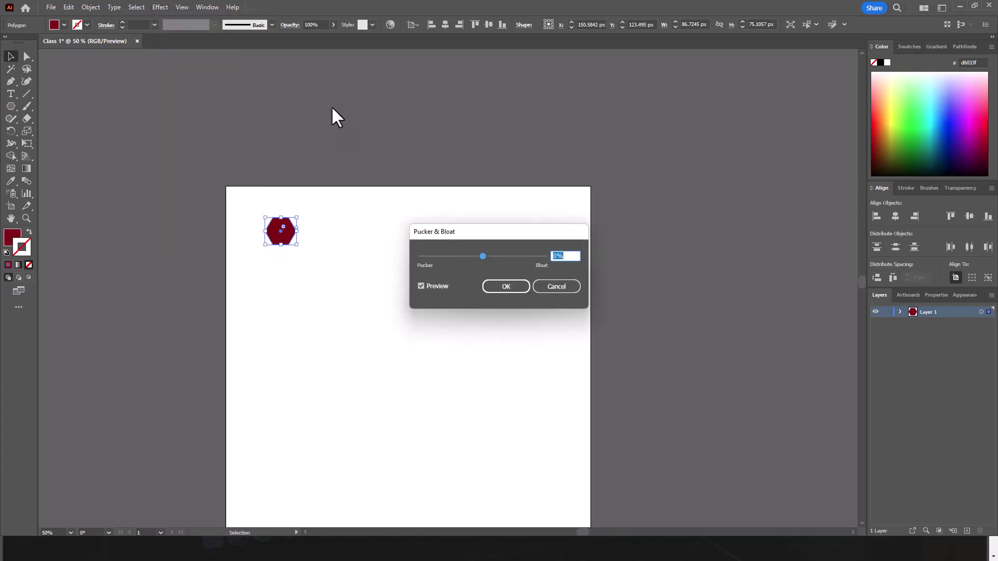
left_click_drag(481, 257, 517, 256)
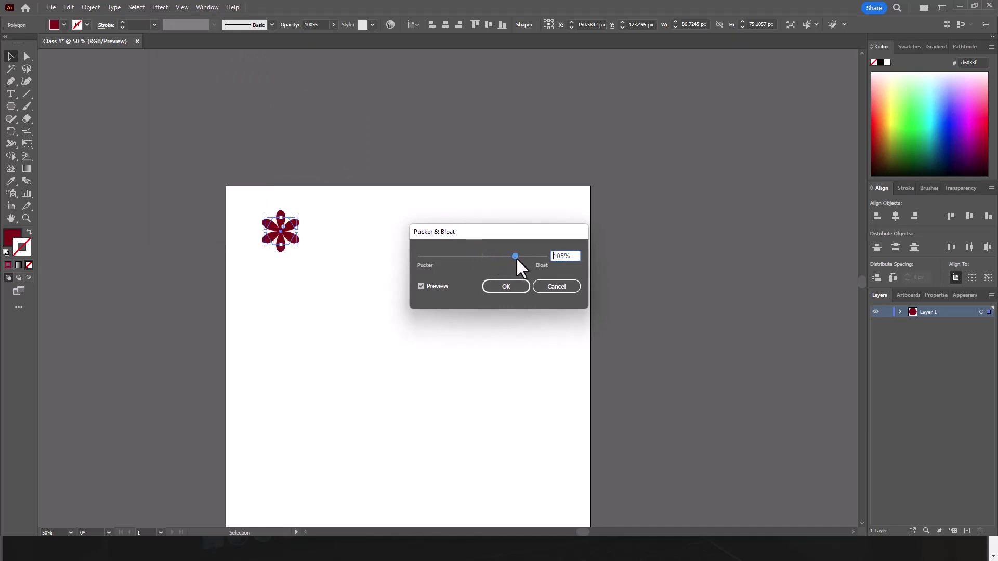
left_click(519, 286)
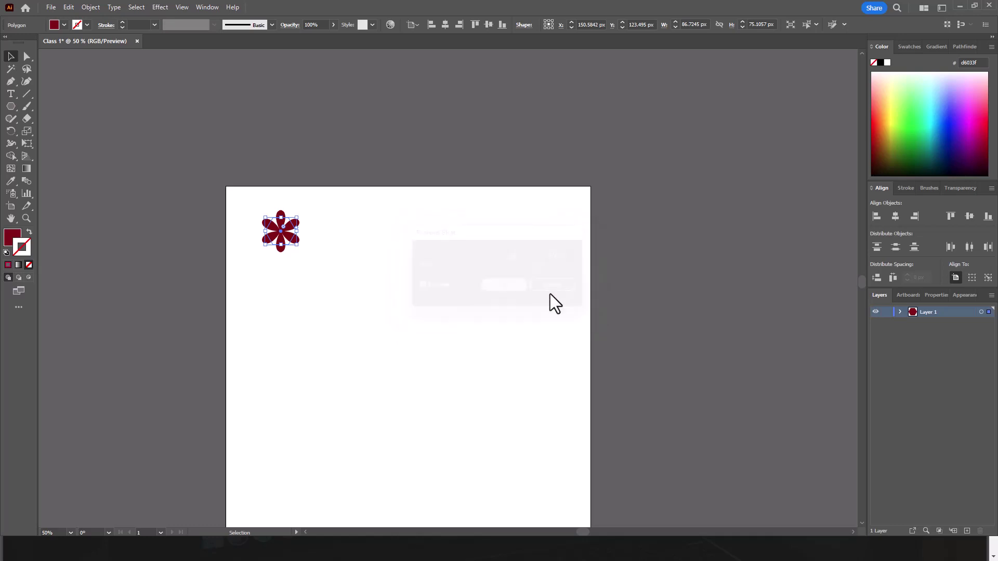
Move the flower off the artboard onto the pasteboard at the left
left_click_drag(295, 237, 271, 223)
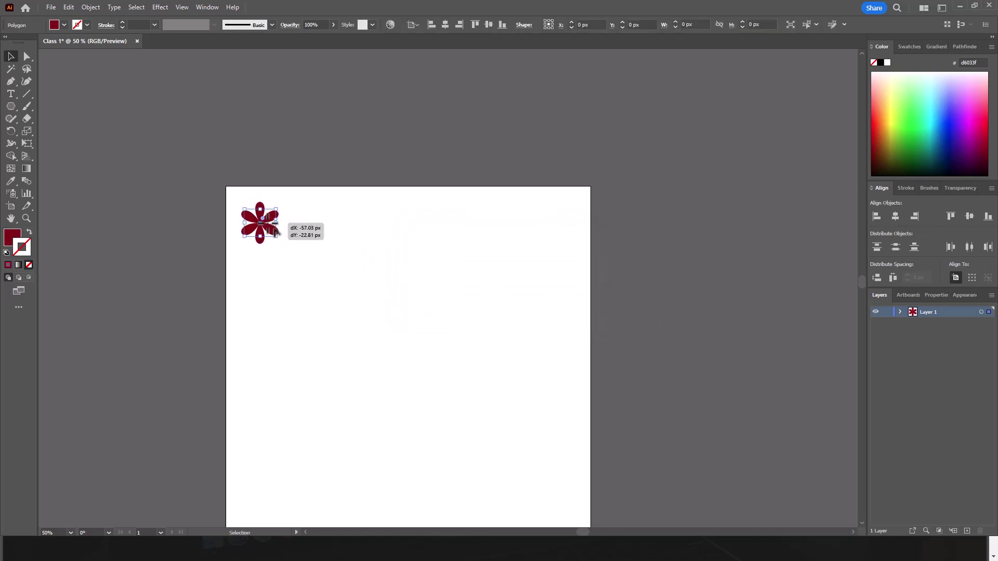
left_click_drag(271, 223, 274, 229)
left_click(352, 263)
left_click_drag(350, 283, 366, 255)
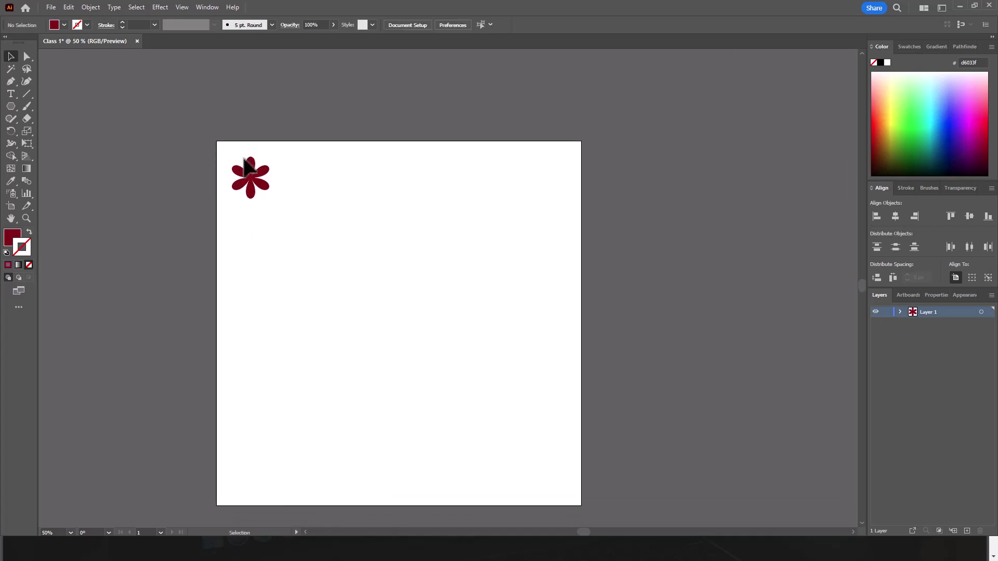
left_click_drag(247, 165, 151, 143)
Draw a 1000 × 1000 px rectangle over the whole artboard and fill it near-black
left_click(10, 106)
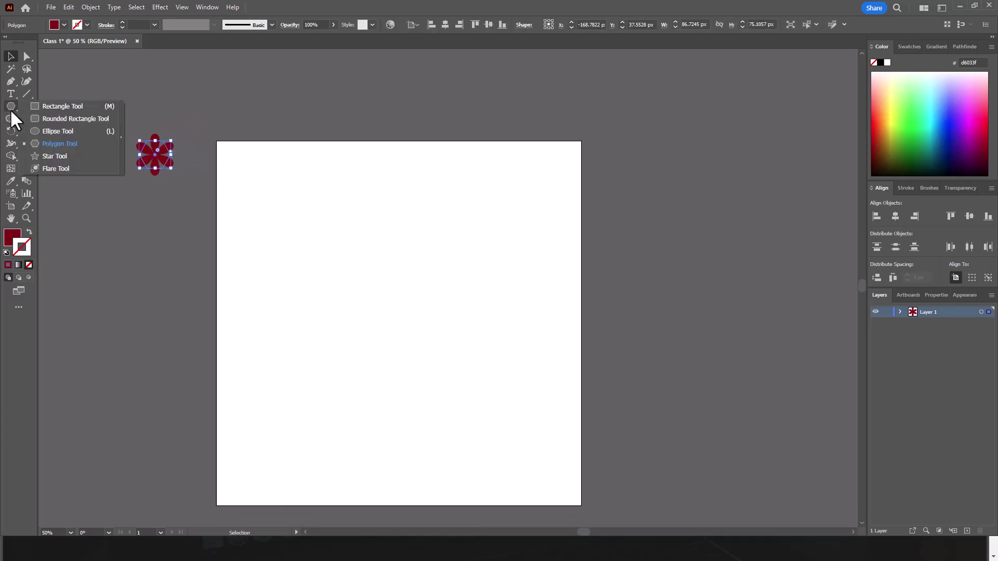
left_click(39, 107)
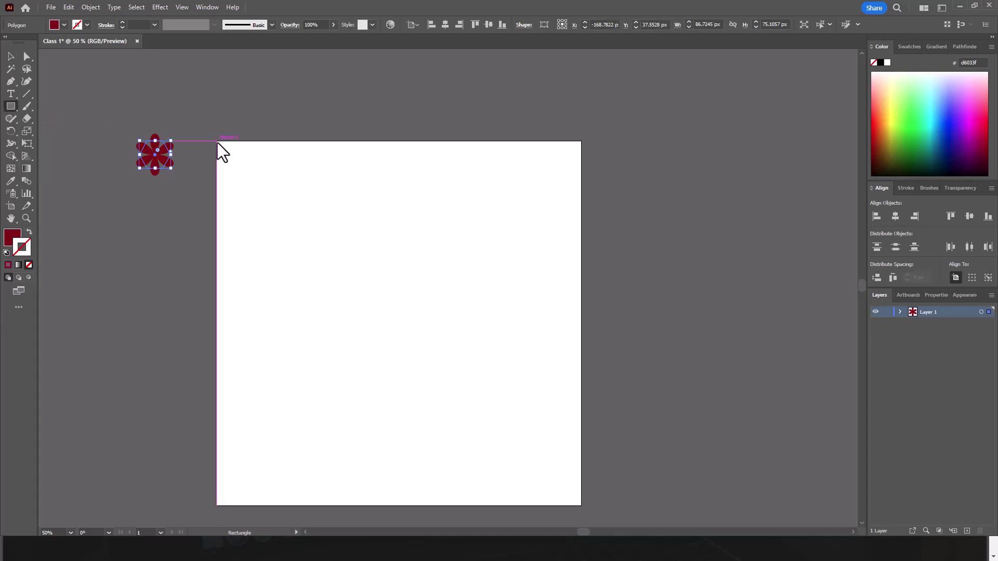
left_click_drag(218, 143, 581, 504)
left_click(64, 25)
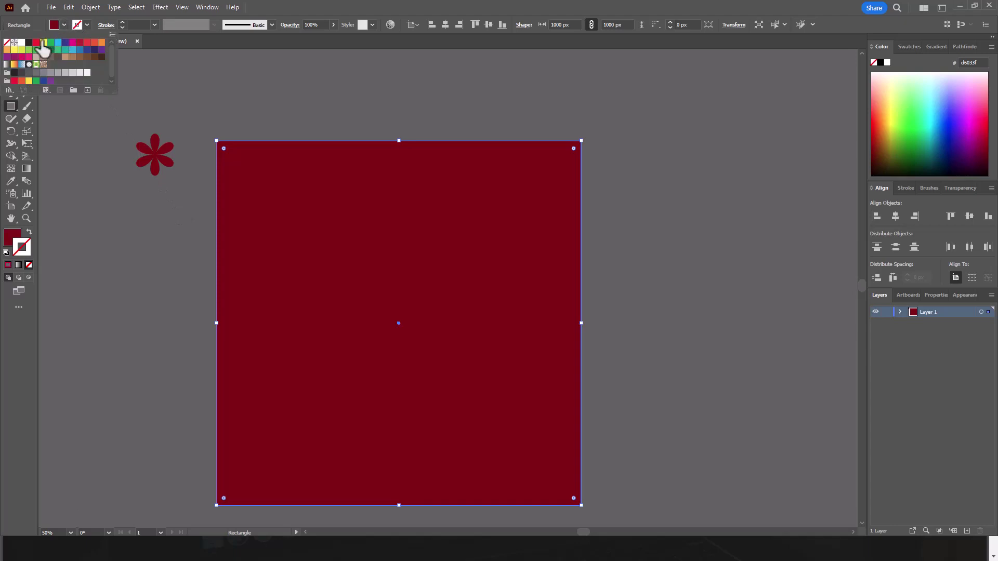
left_click(14, 73)
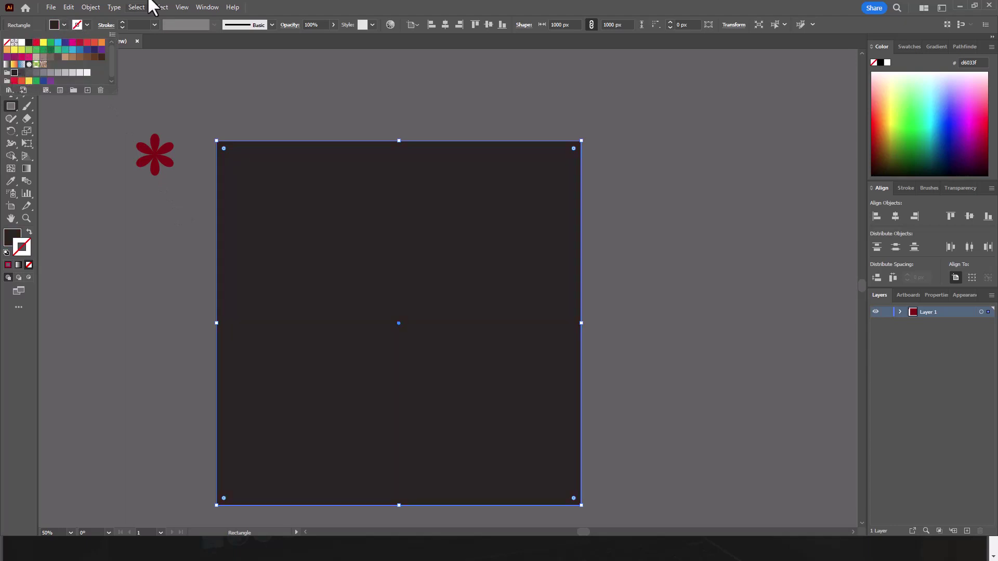
Nudge the red flower slightly down and to the right beside the square
left_click(11, 57)
left_click(151, 223)
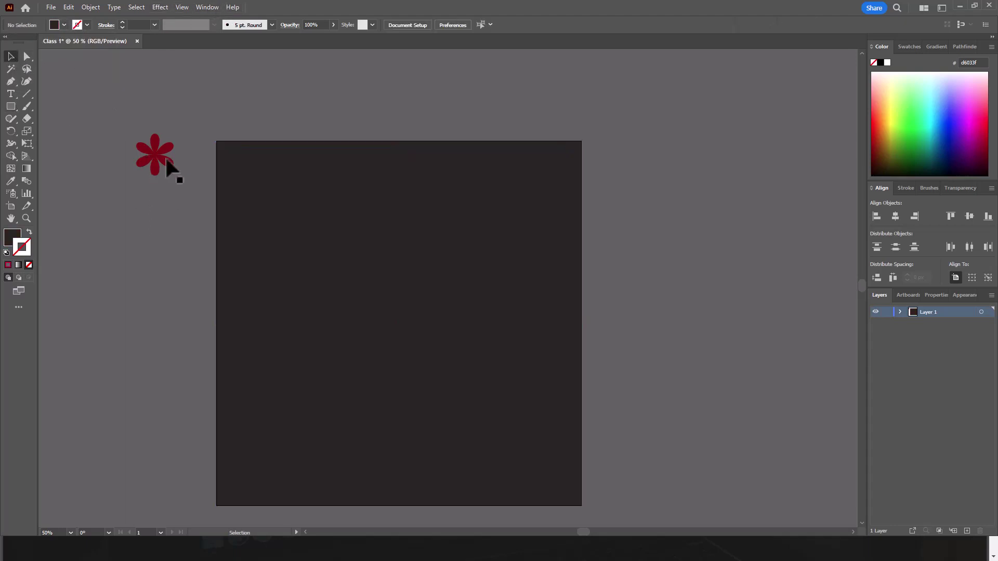
left_click_drag(167, 166, 179, 177)
Bring the flower in front of the dark square and move it onto the square
right_click(159, 168)
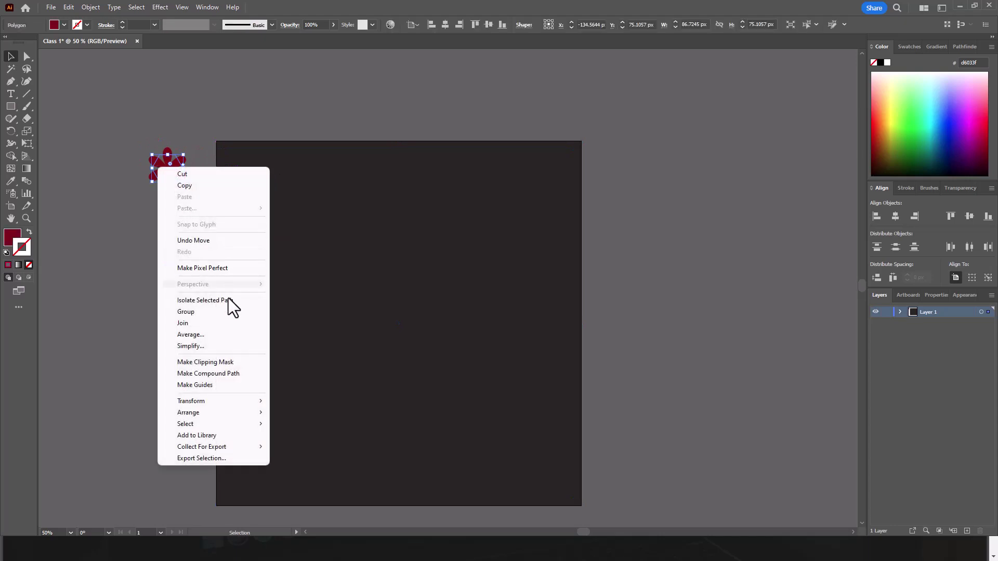
left_click(291, 296)
left_click(189, 225)
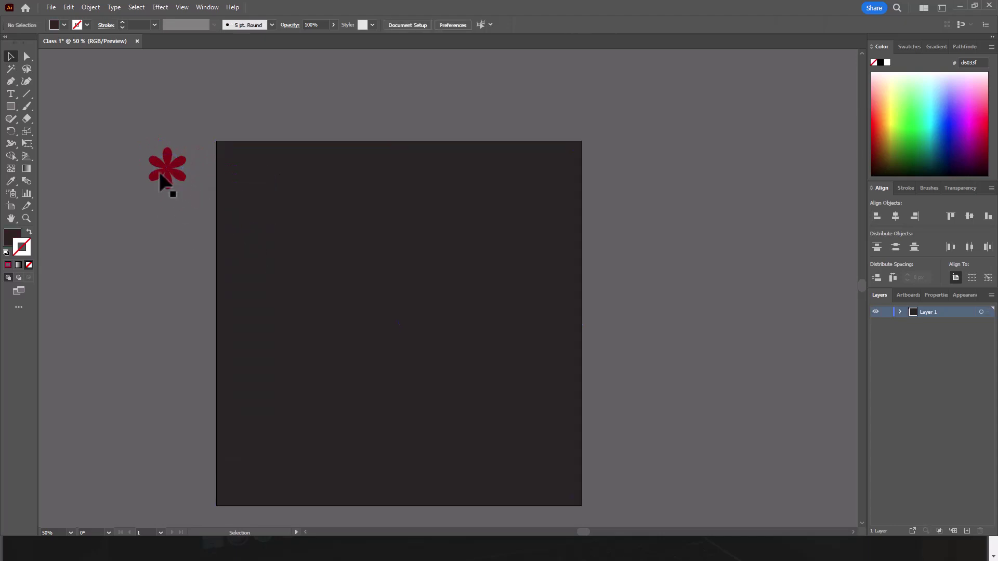
mouse_move(160, 176)
left_mouse_down()
mouse_move(189, 207)
mouse_move(161, 208)
left_mouse_up()
right_click(160, 209)
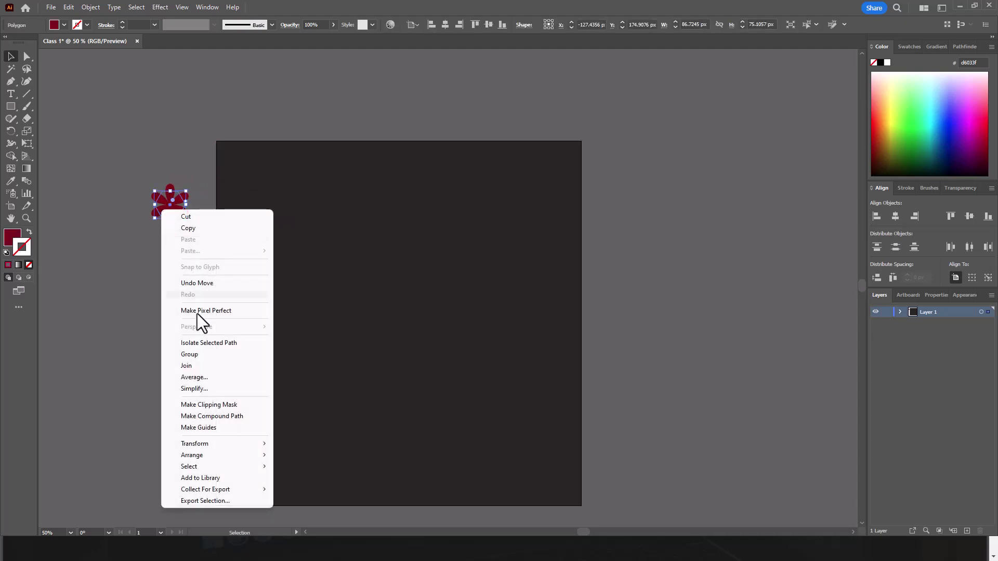
mouse_move(192, 455)
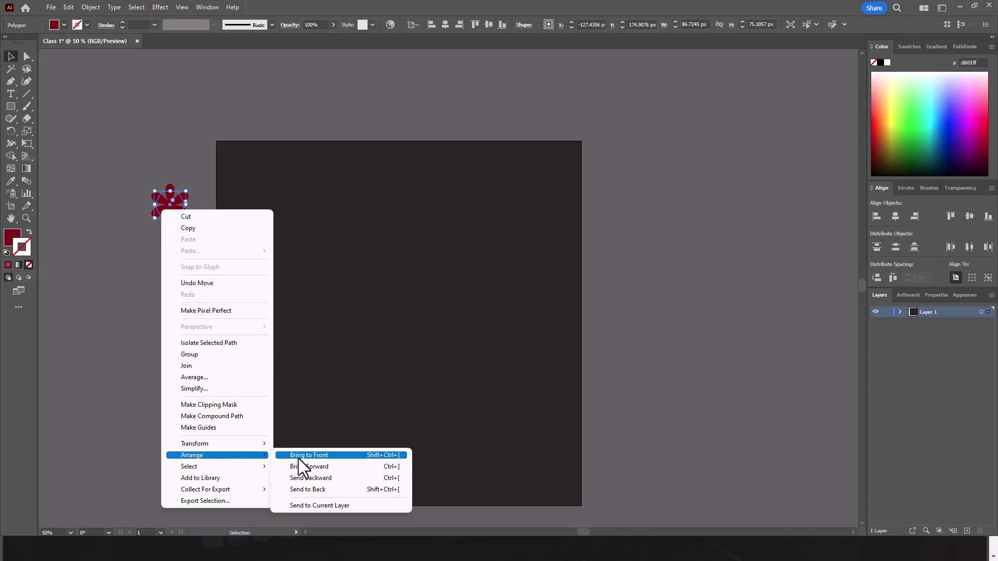
left_click(298, 458)
left_click_drag(183, 210, 259, 184)
Set the flower's fill to white from the Control bar swatches
left_click(63, 25)
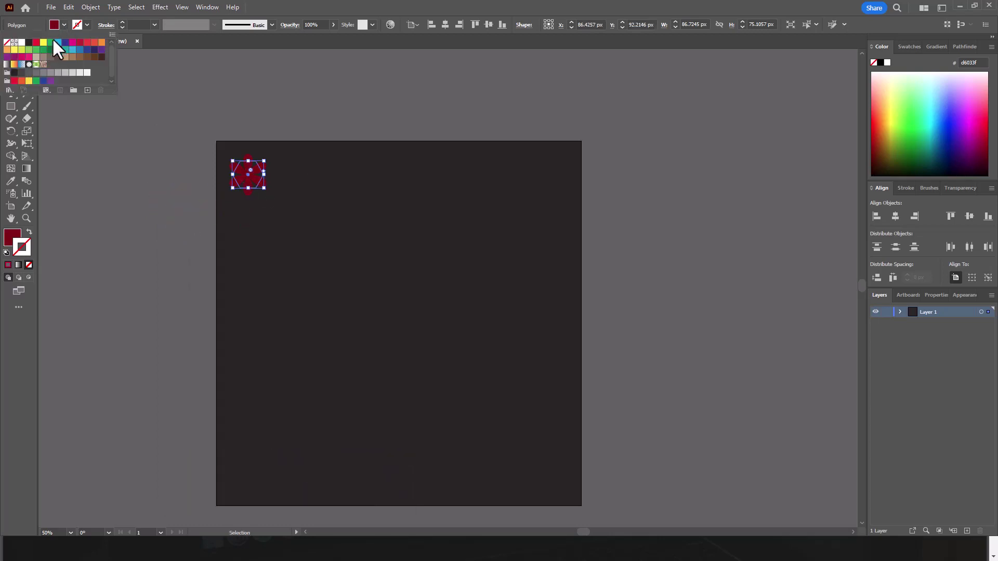
left_click(17, 40)
left_click(113, 137)
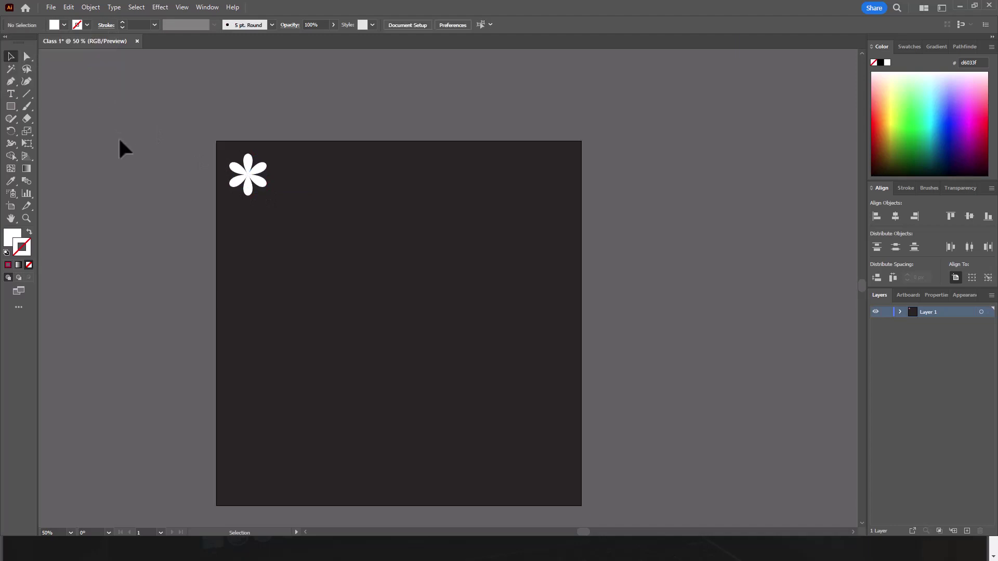
left_click(247, 184)
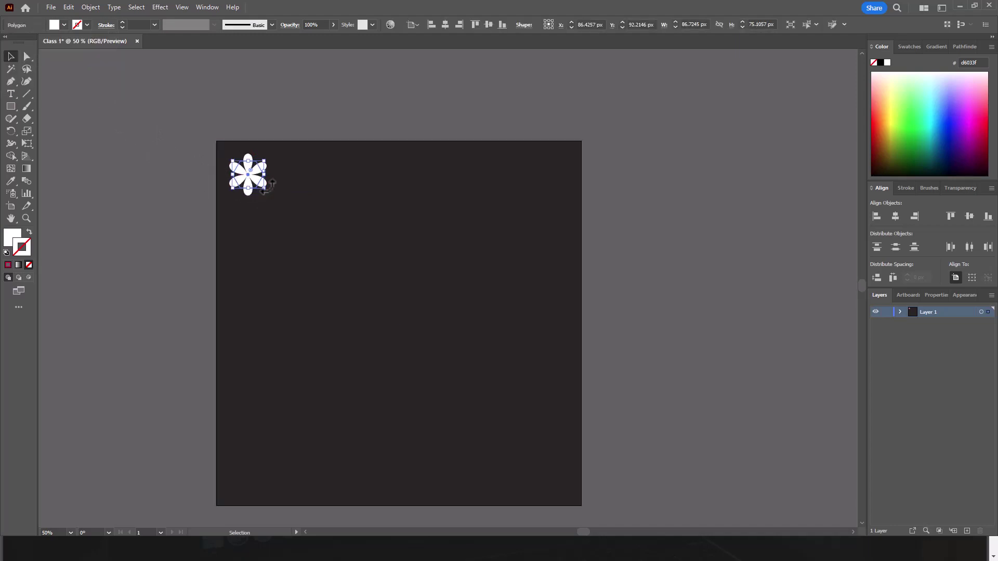
Rotate the flower slightly, Alt+Shift-copy it right, and repeat with Ctrl+D to make six flowers
left_click_drag(267, 157, 258, 156)
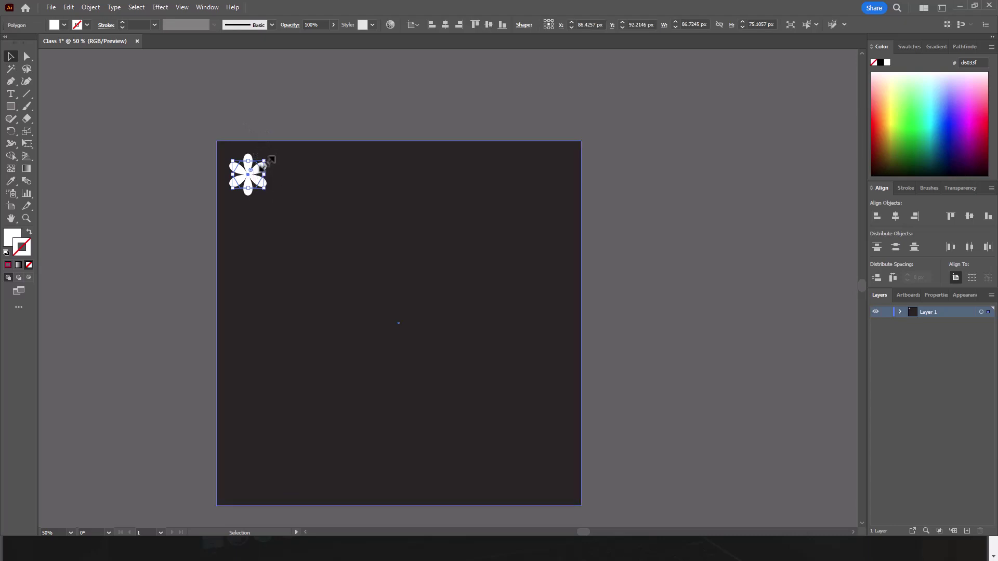
left_click_drag(261, 180, 271, 181)
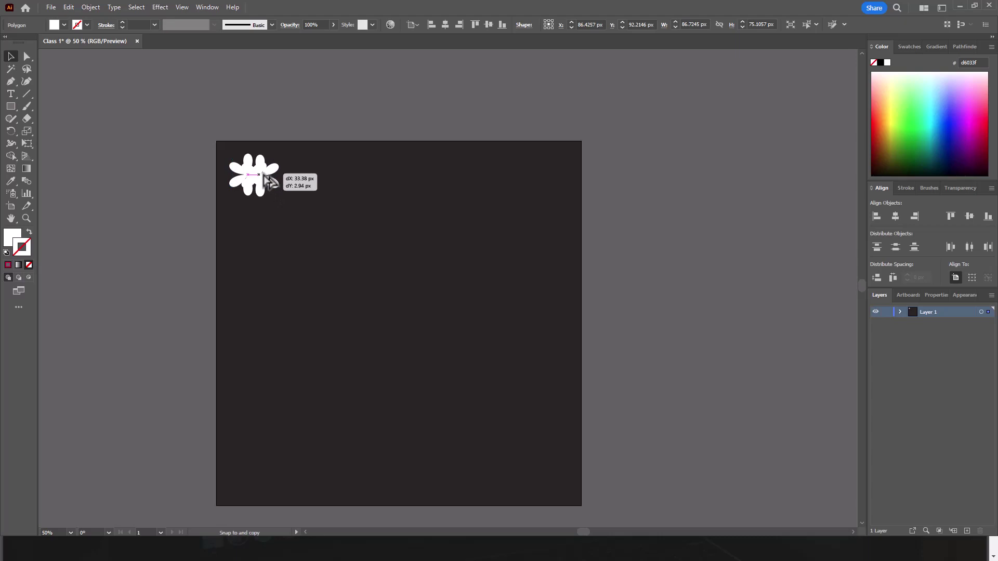
left_click_drag(264, 175, 306, 177)
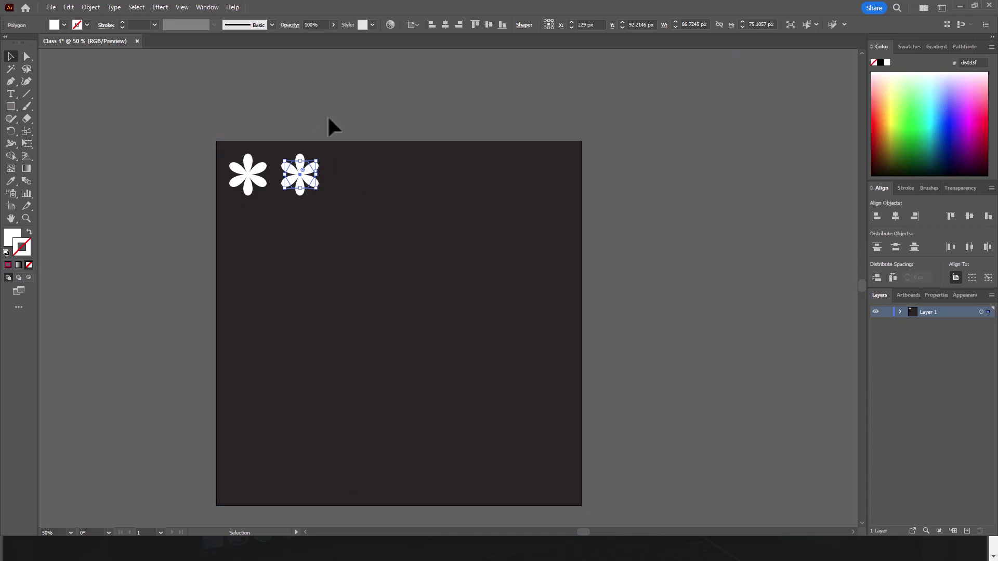
key("a")
key("ctrl+d")
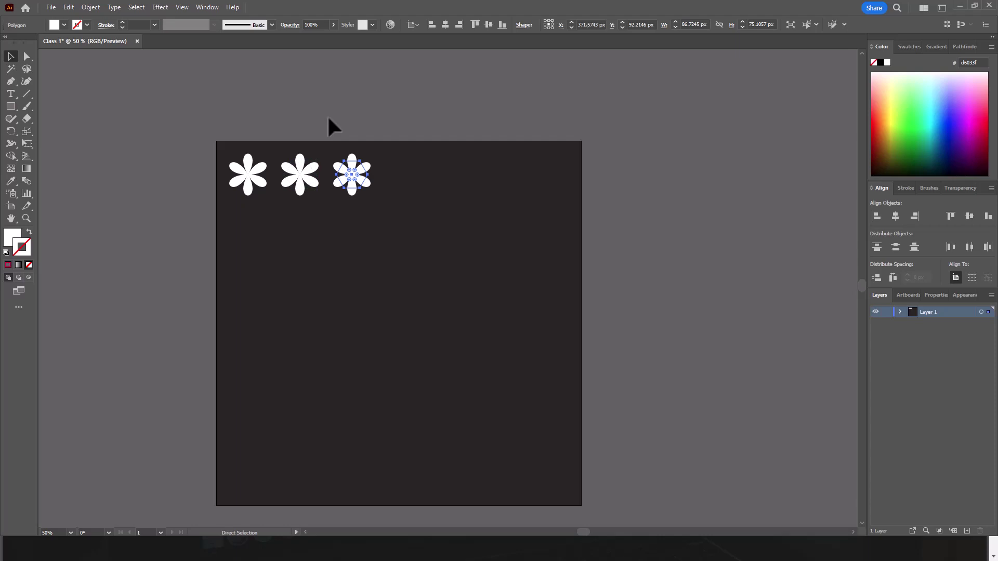
key("ctrl+d")
key("ctrl+d")
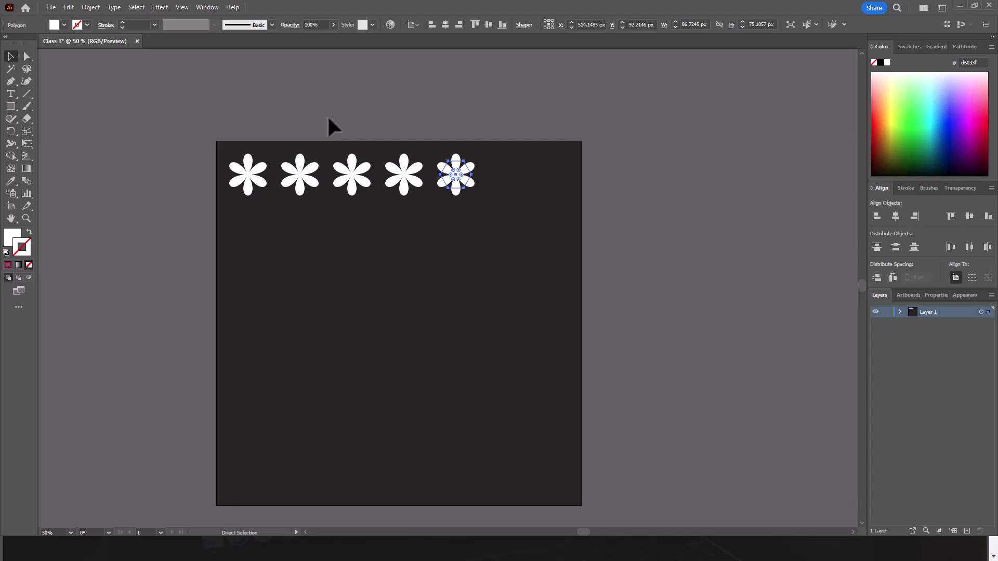
key("ctrl+d")
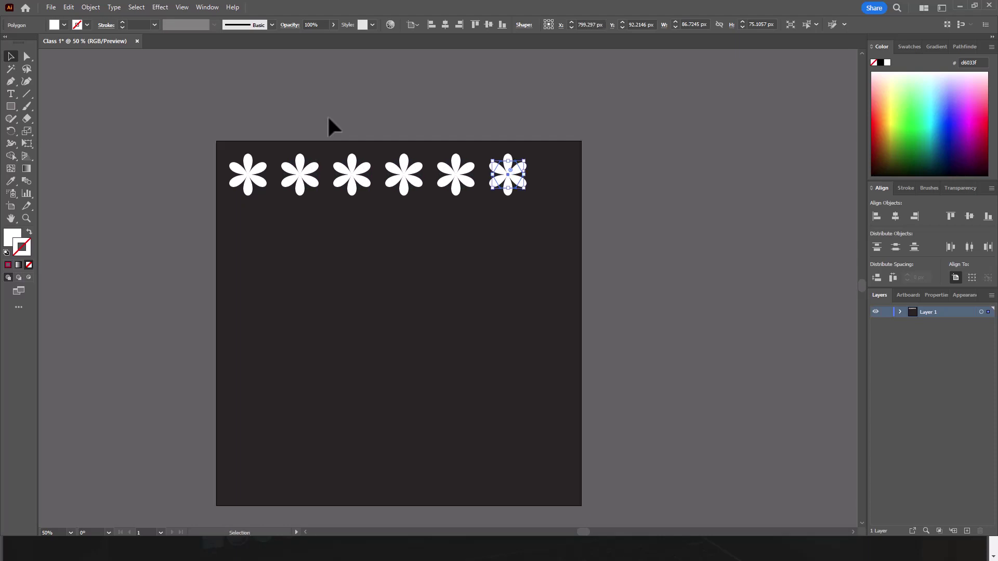
Shift-select all six flowers and nudge the whole row slightly right
left_click(516, 207)
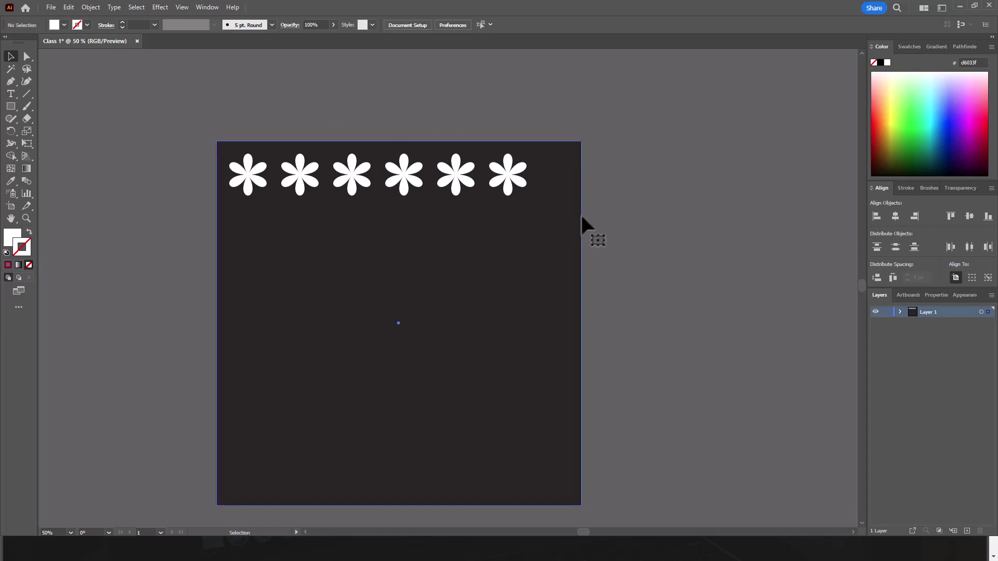
left_click(500, 181)
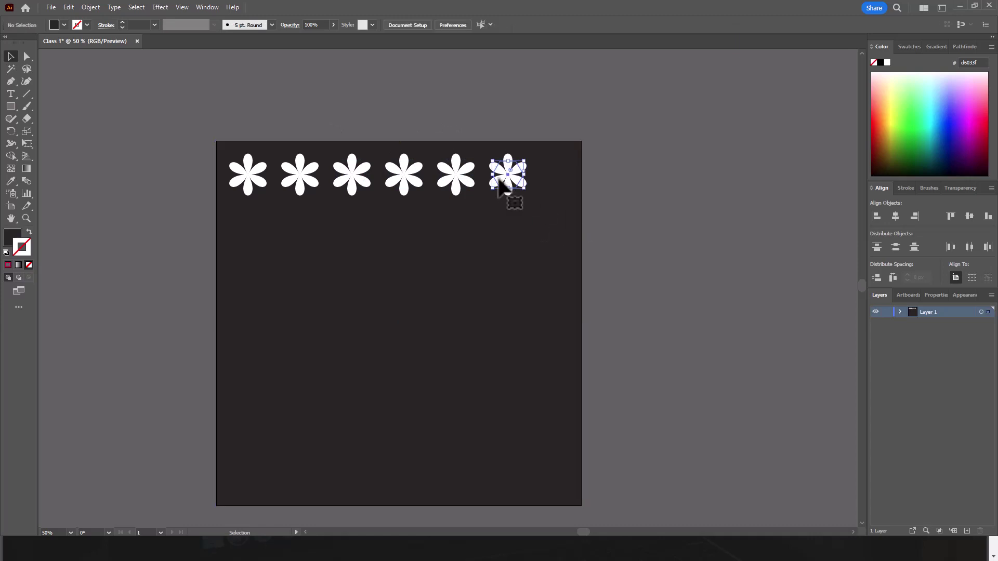
left_click(442, 189, "shift")
left_click(399, 181, "shift")
left_click(347, 188, "shift")
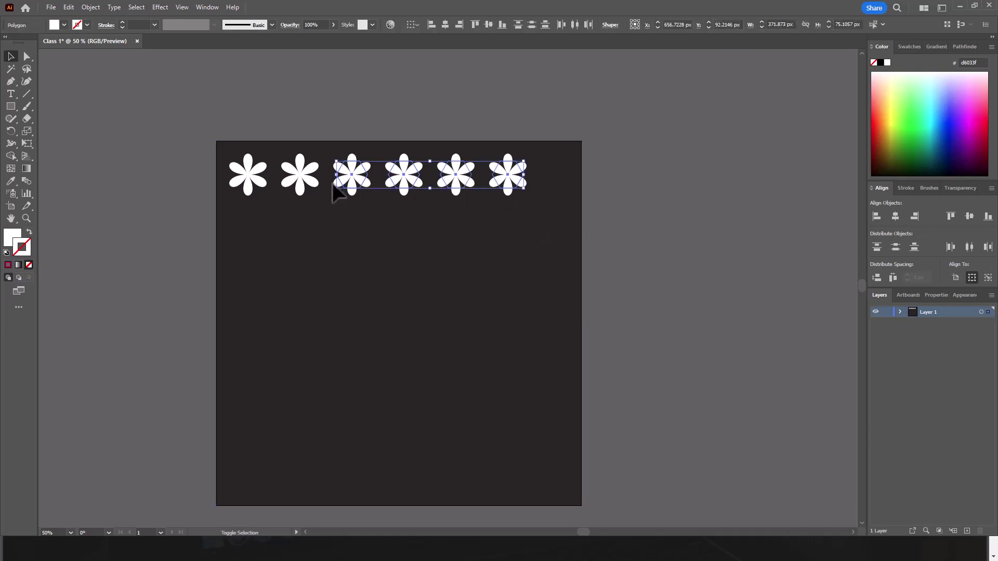
left_click(301, 190, "shift")
left_click(248, 184, "shift")
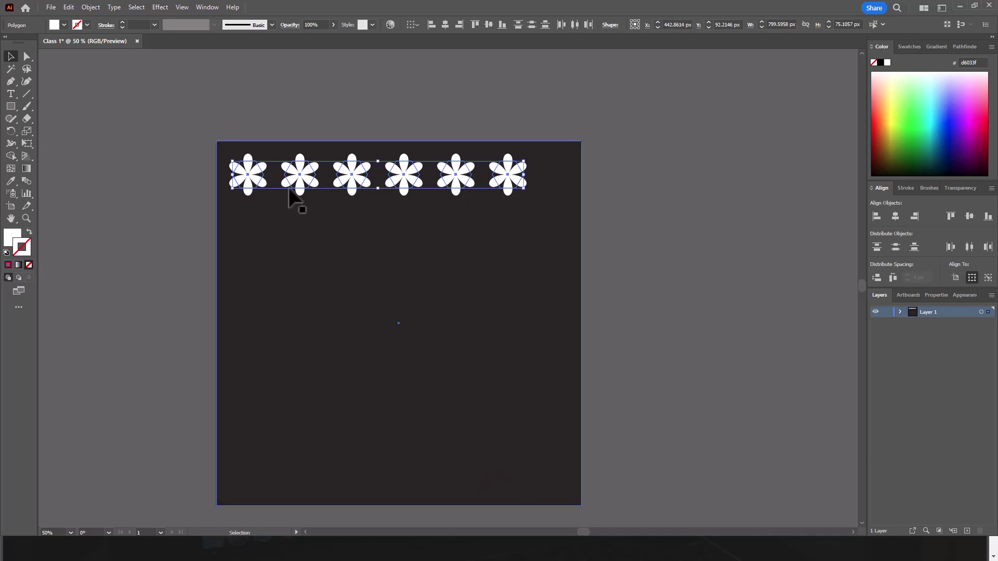
left_click_drag(348, 185, 363, 187)
Shift-select all six flowers again and select them as one grouped row
left_click(521, 178)
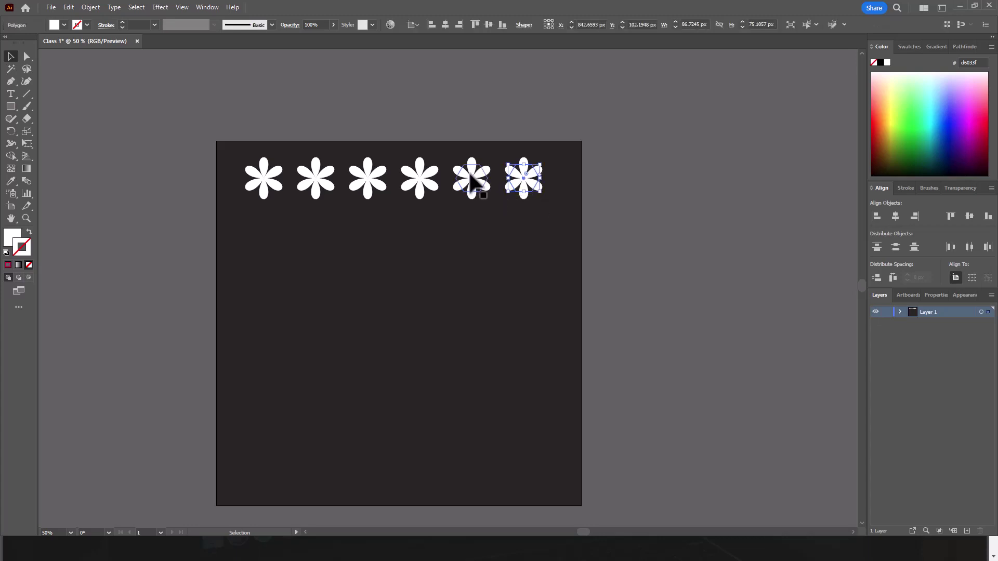
left_click(612, 207)
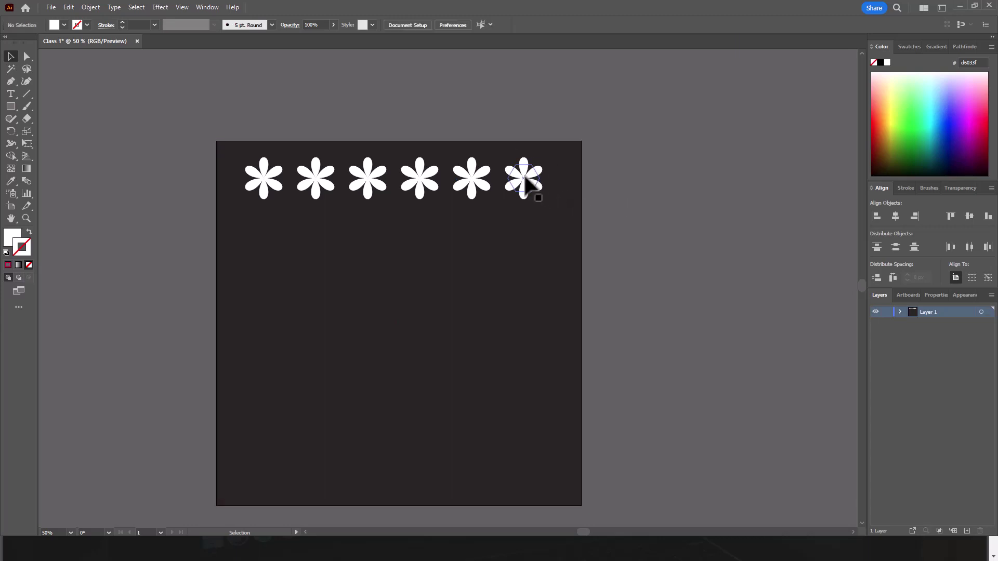
left_click(532, 192)
left_click(472, 193, "shift")
left_click(420, 194, "shift")
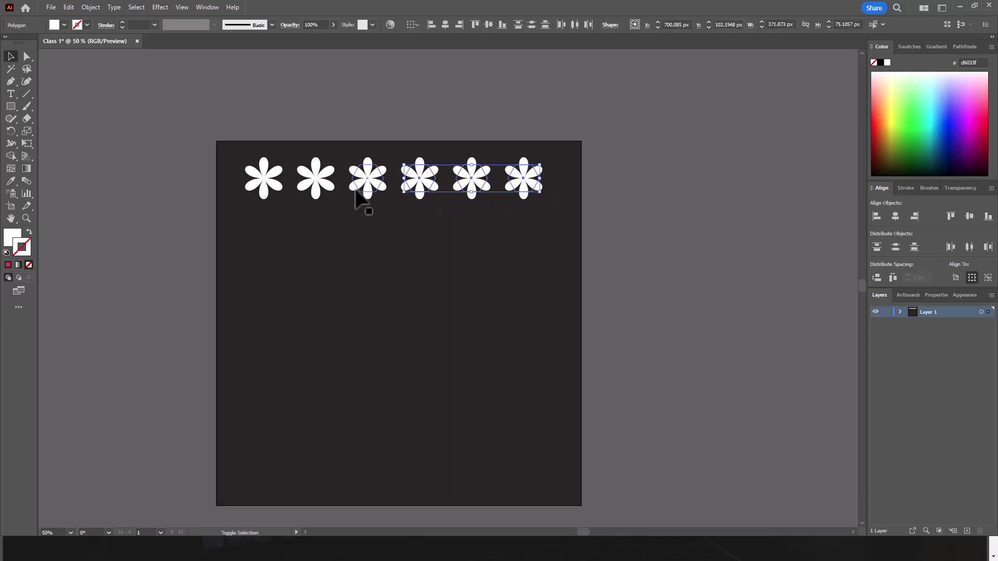
left_click(367, 193, "shift")
left_click(307, 193, "shift")
left_click(267, 194, "shift")
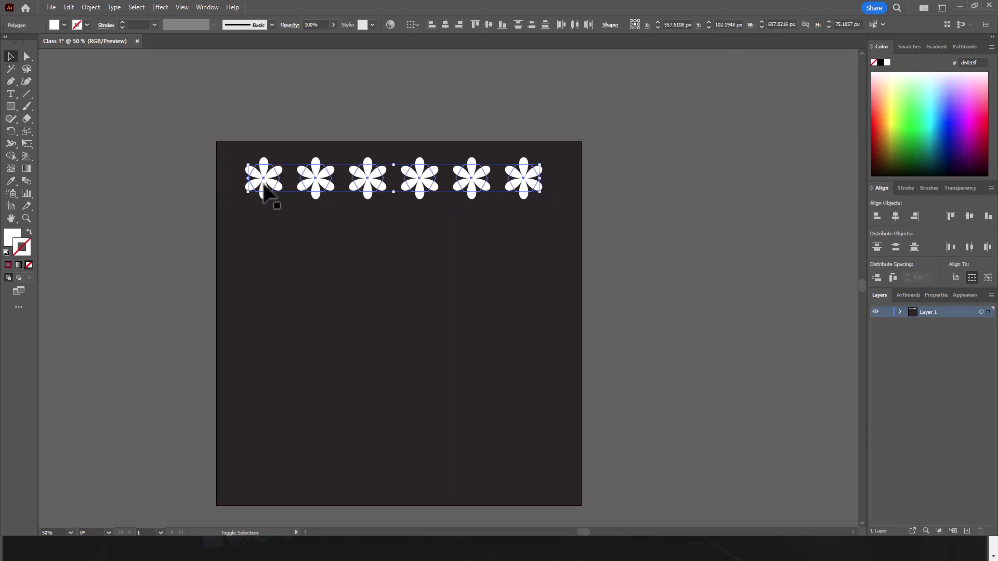
left_click(327, 218)
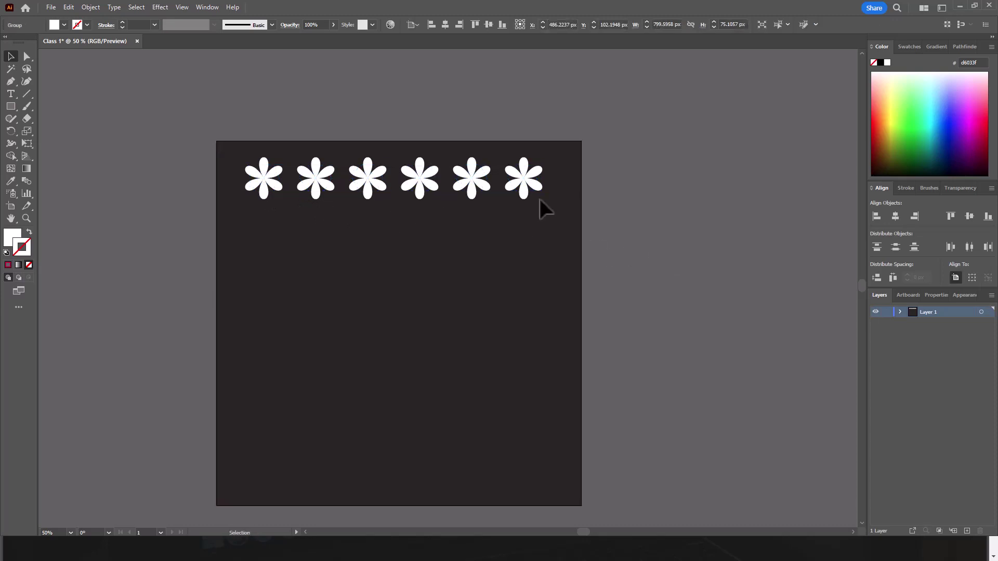
Undo an accidental move of the flower row, restoring its original position
mouse_move(530, 194)
left_mouse_down()
mouse_move(541, 213)
mouse_move(578, 231)
mouse_move(607, 228)
left_mouse_up()
key("ctrl+z")
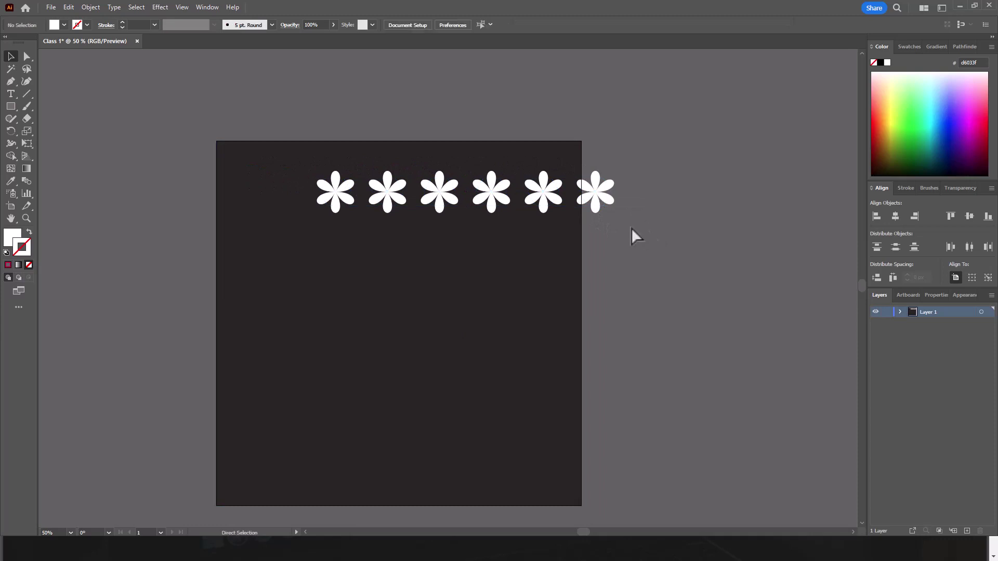
key("ctrl+z")
right_click(453, 174)
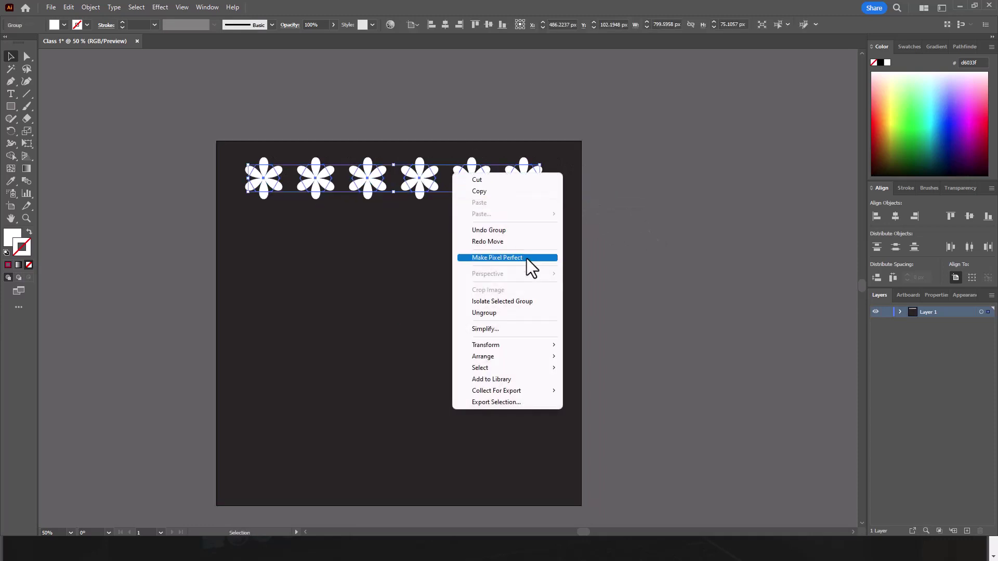
left_click(715, 347)
Undo an accidental move of the dark square and hide its bounding box with Ctrl+Shift+B
left_click_drag(477, 261, 657, 307)
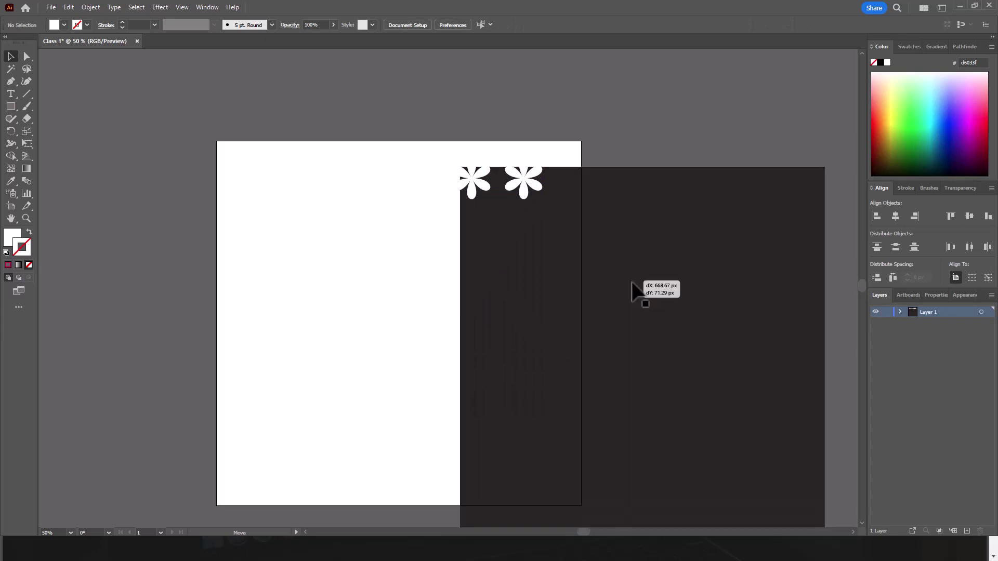
key("ctrl+z")
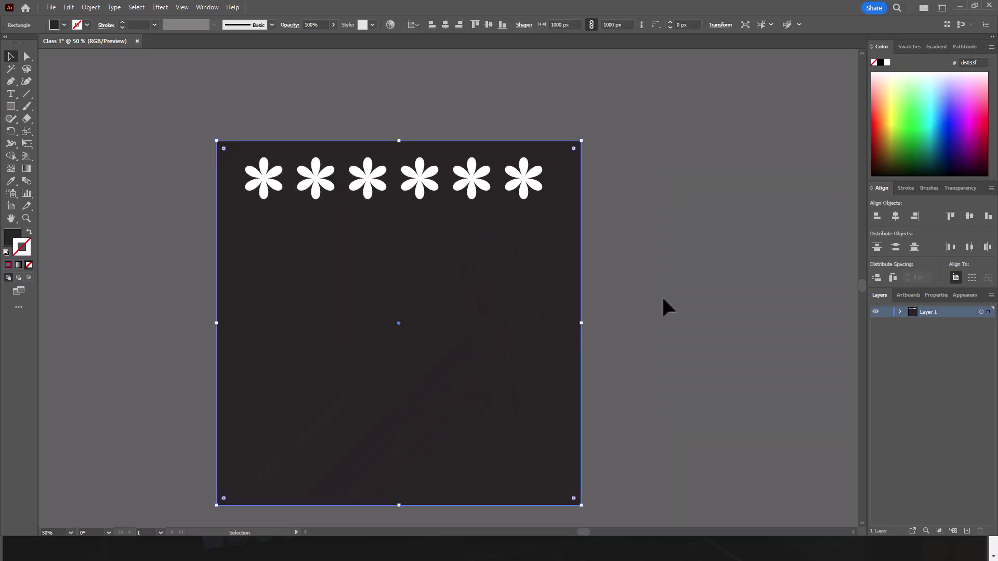
left_click(722, 327)
left_click(447, 329)
key("ctrl+shift+b")
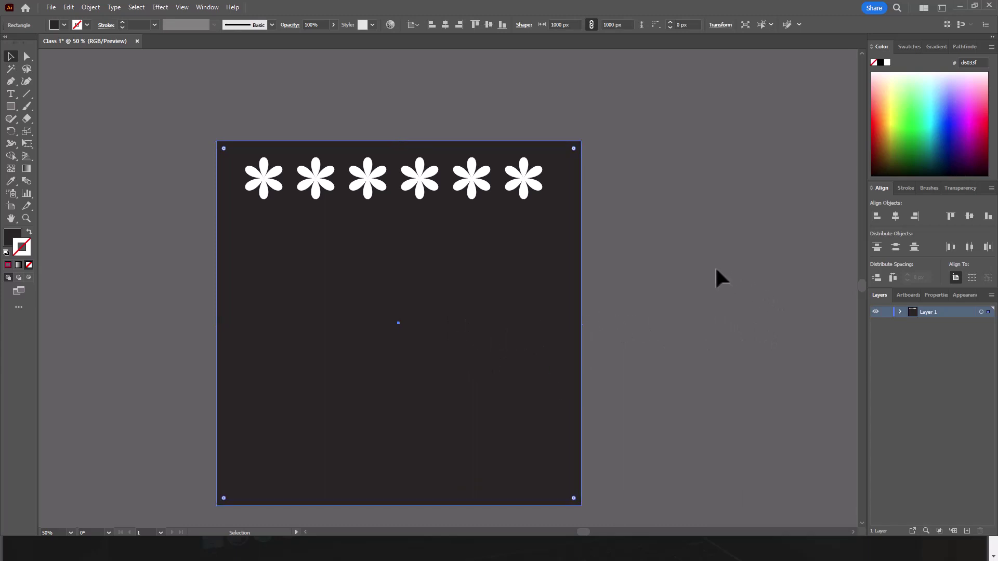
left_click(720, 279)
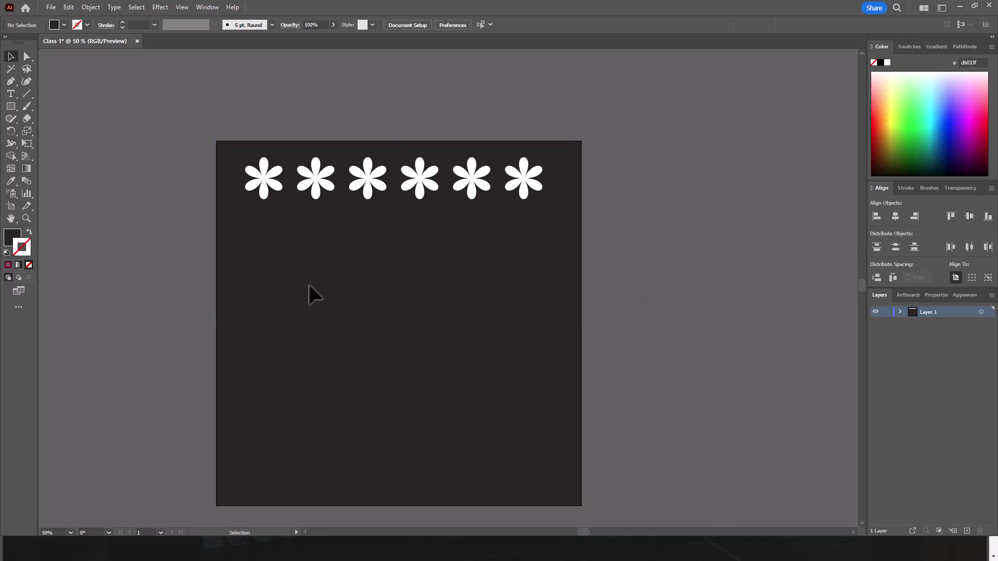
left_click_drag(311, 289, 356, 307)
Expand Layer 1 and lock the <Rectangle> background so it can't be moved
left_click(900, 312)
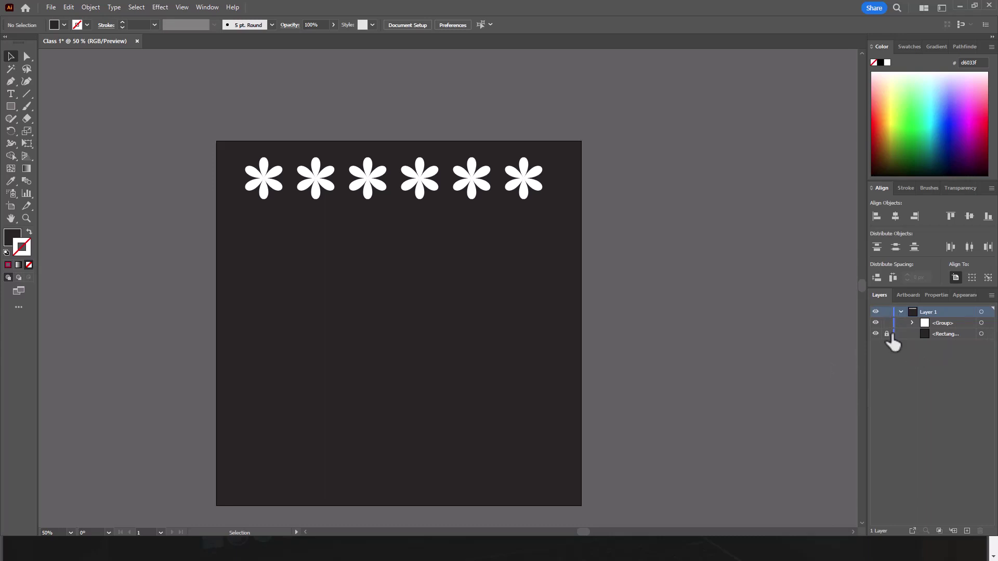
left_click(886, 334)
left_click_drag(459, 338, 521, 353)
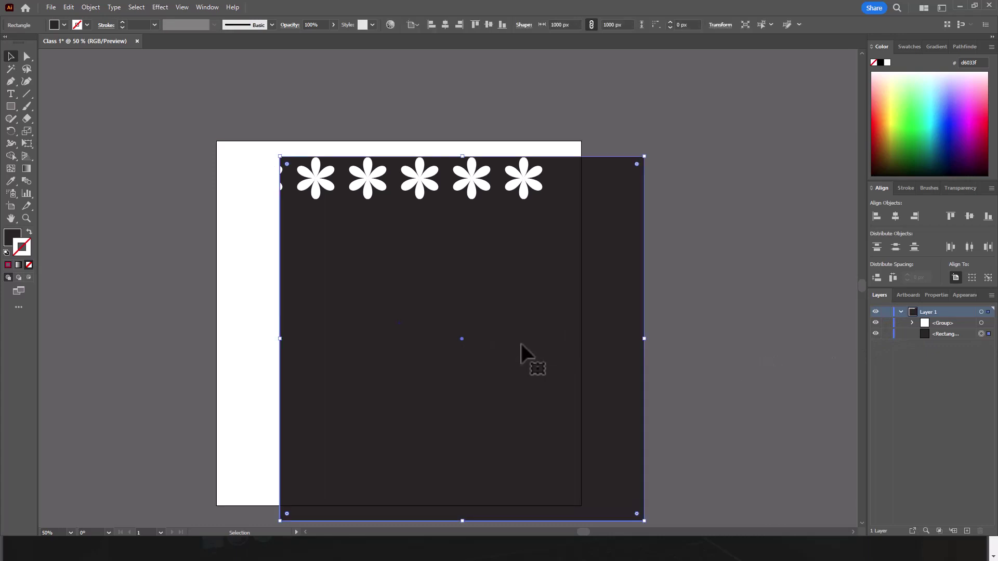
key("ctrl+z")
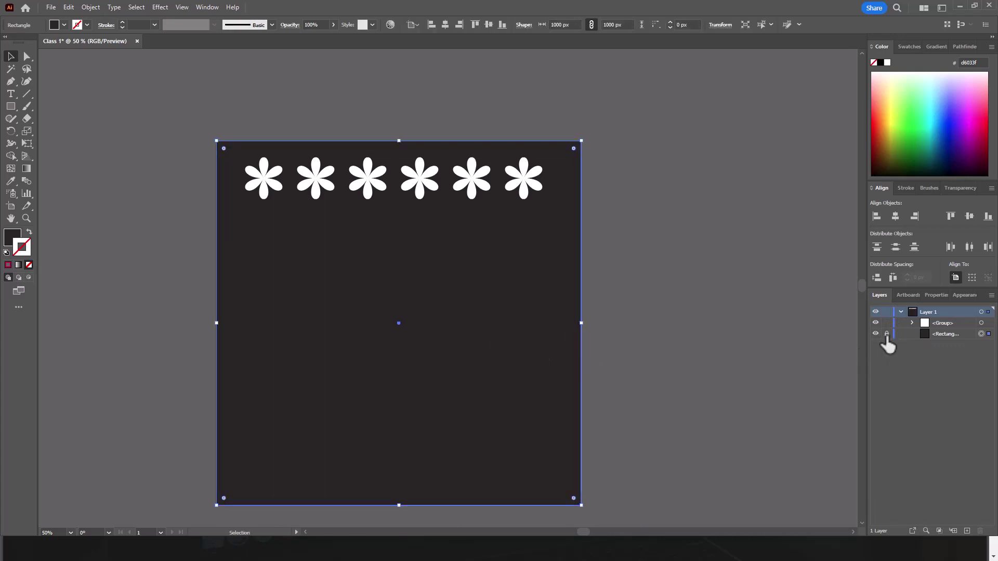
left_click(886, 334)
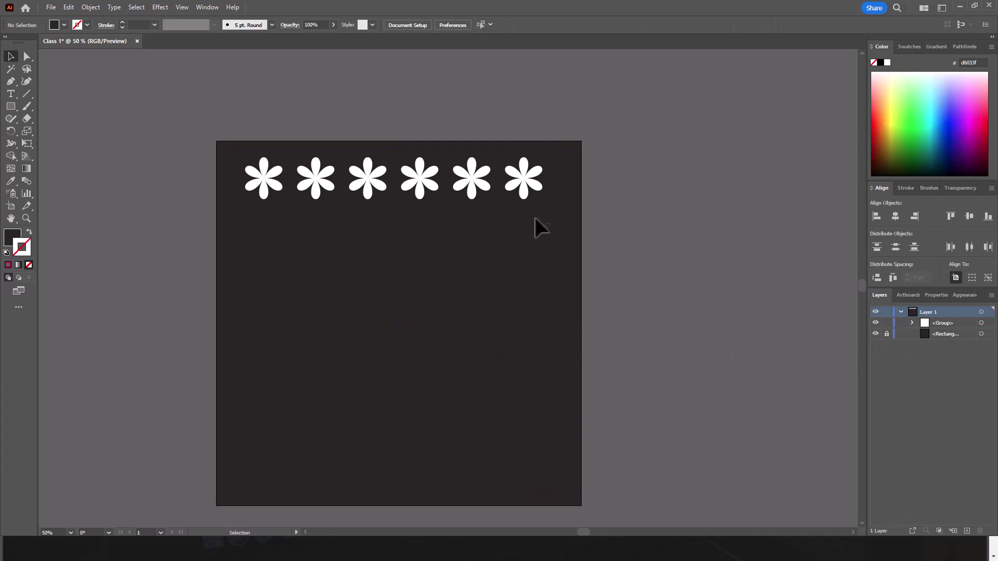
left_click_drag(540, 229, 244, 147)
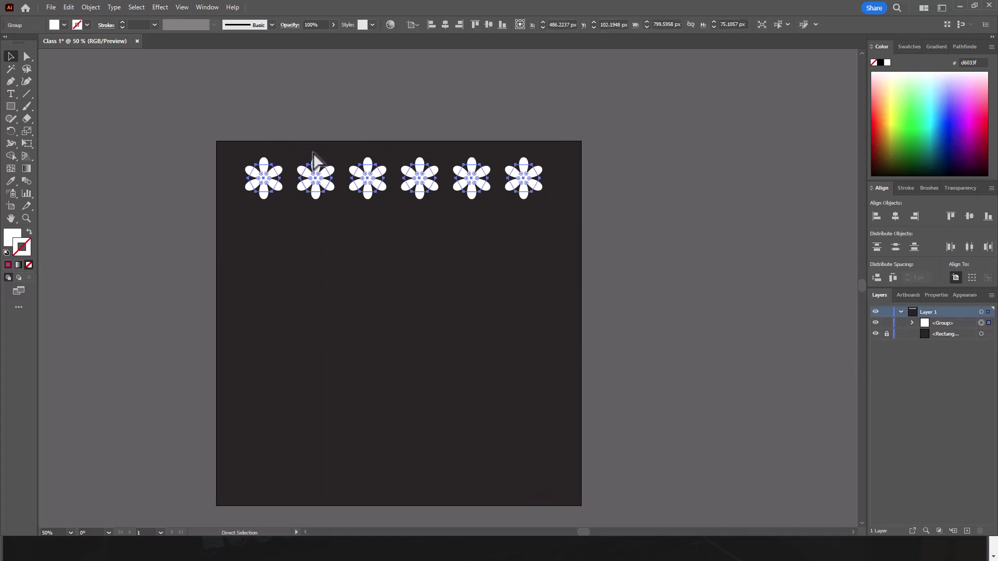
Alt-drag the flower row down seven times, alternating offsets, forming eight staggered rows
mouse_move(314, 161)
left_mouse_down()
mouse_move(327, 210)
mouse_move(350, 224)
left_mouse_up()
mouse_move(495, 224)
left_mouse_down()
mouse_move(488, 273)
mouse_move(470, 268)
left_mouse_up()
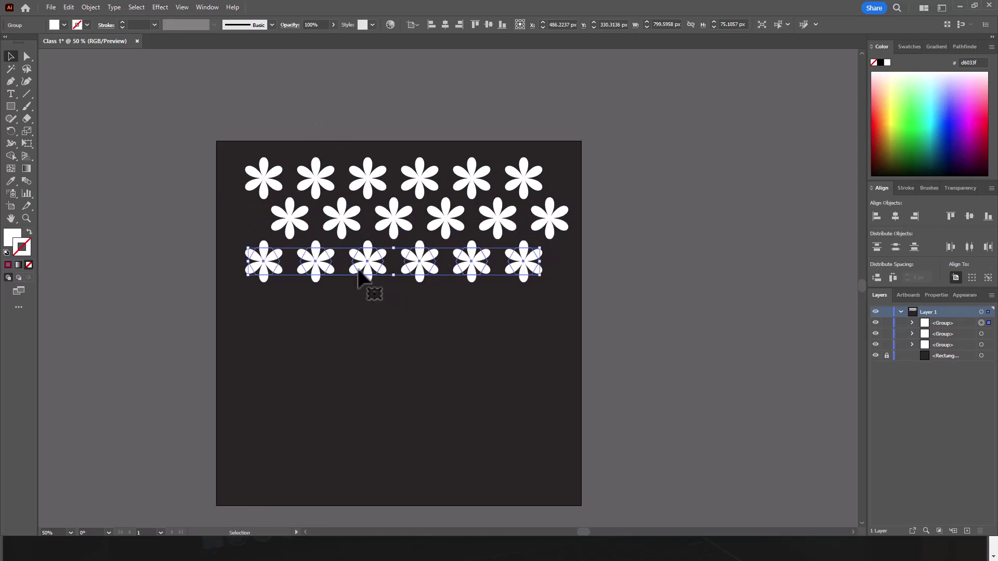
left_click_drag(319, 272, 339, 301)
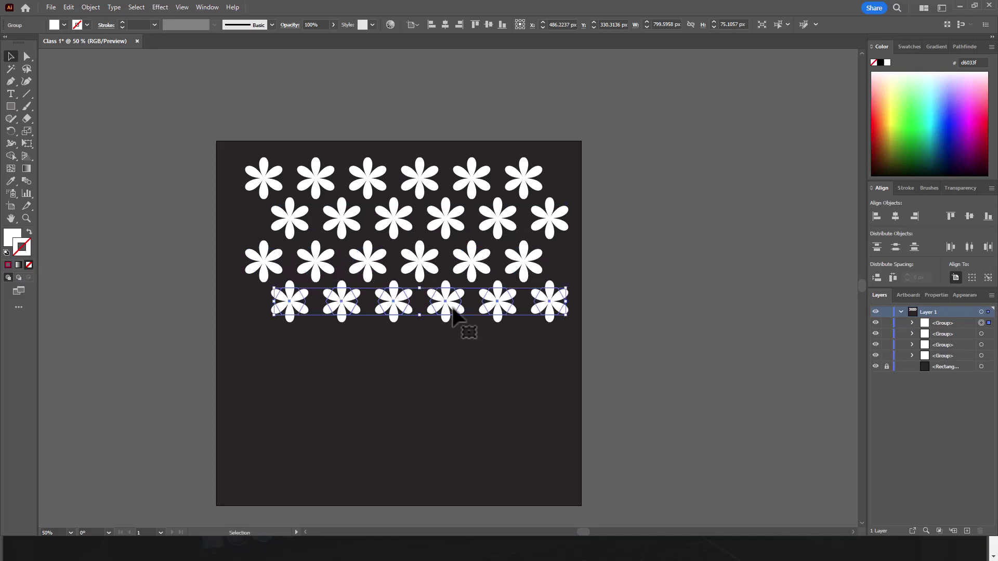
mouse_move(493, 309)
left_mouse_down()
mouse_move(489, 346)
mouse_move(469, 357)
left_mouse_up()
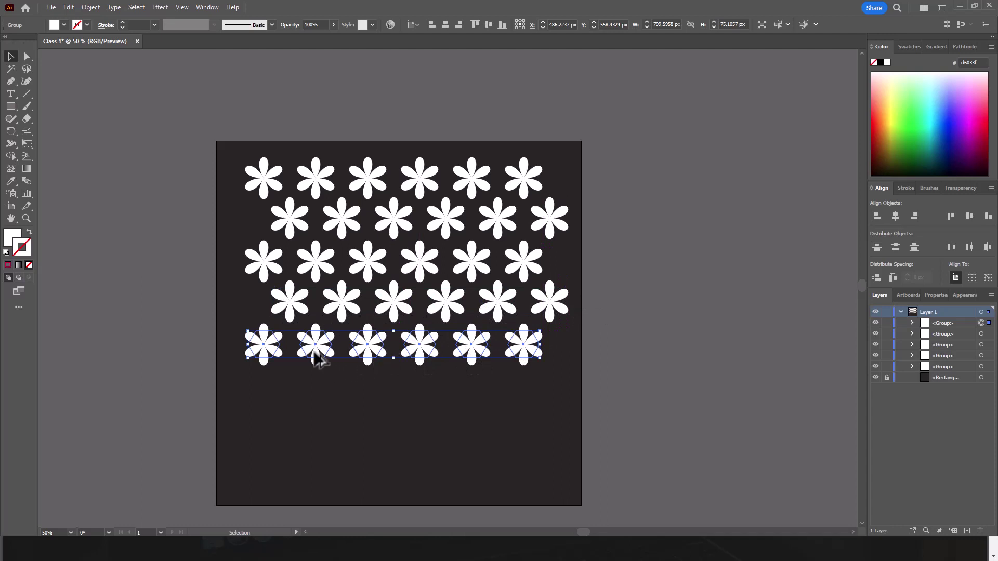
left_click_drag(319, 356, 338, 397)
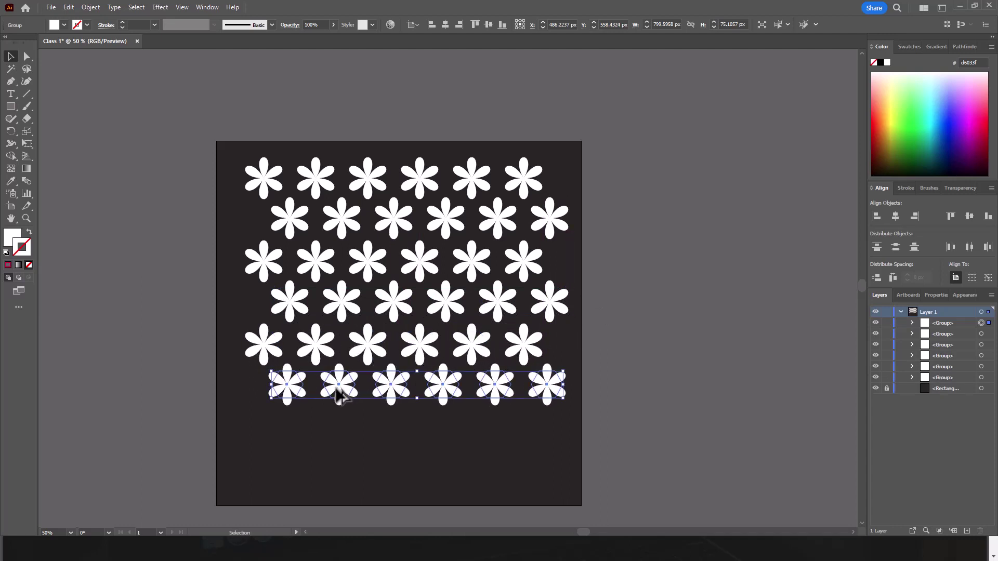
left_click_drag(550, 395, 520, 438)
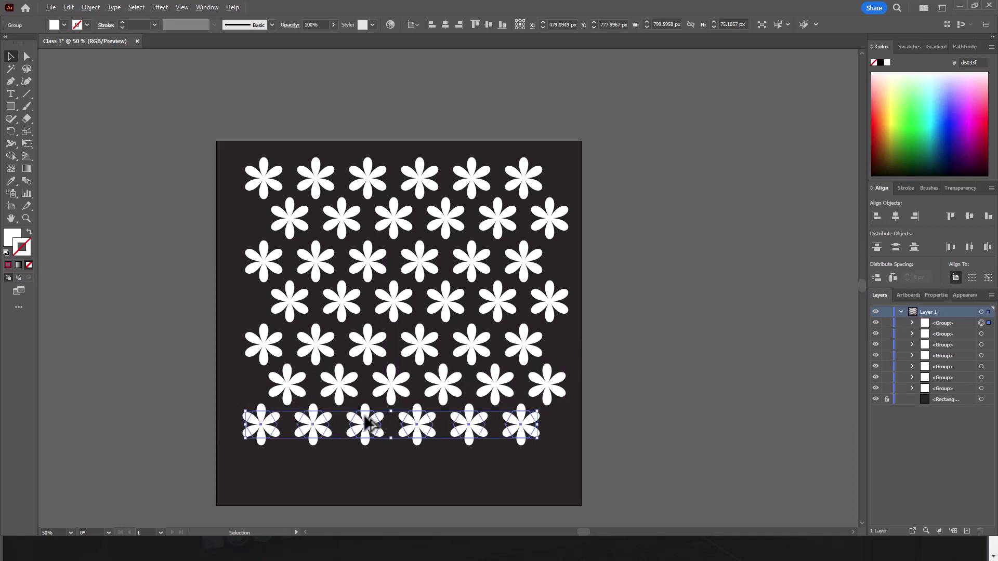
left_click_drag(366, 424, 391, 466)
left_click(641, 397)
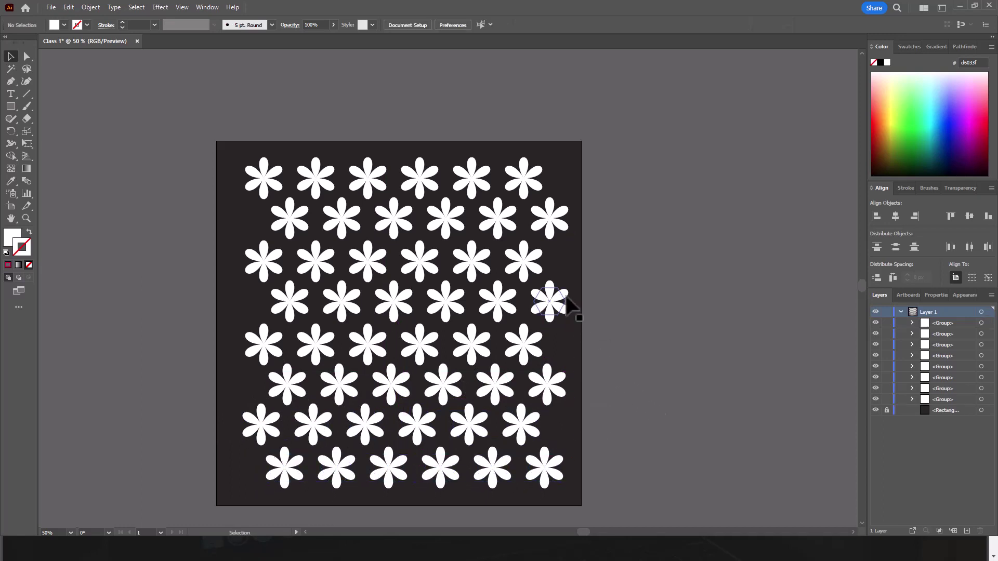
left_click(343, 224)
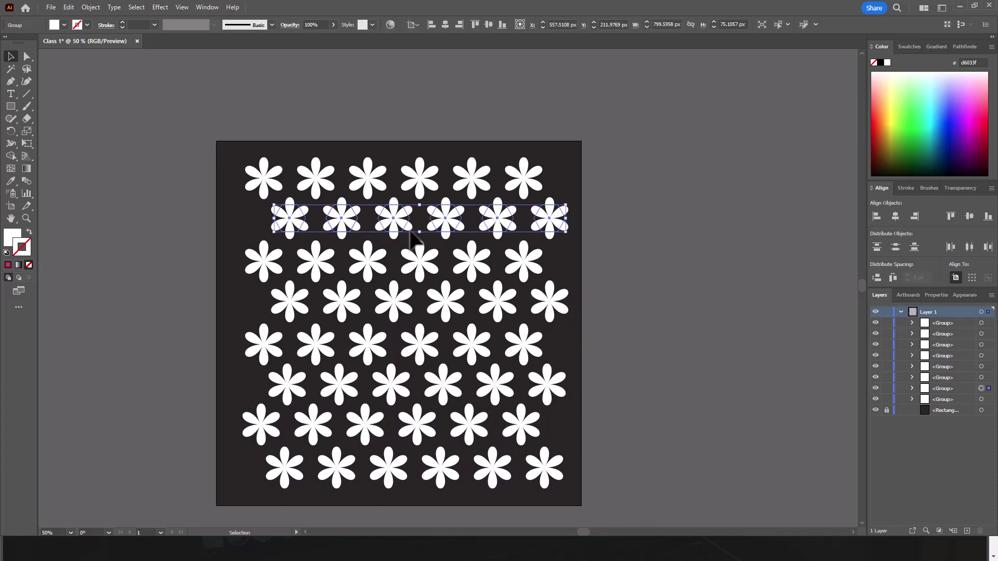
Ungroup the second flower row into separate flowers
right_click(408, 225)
left_click(663, 319)
left_click(528, 177)
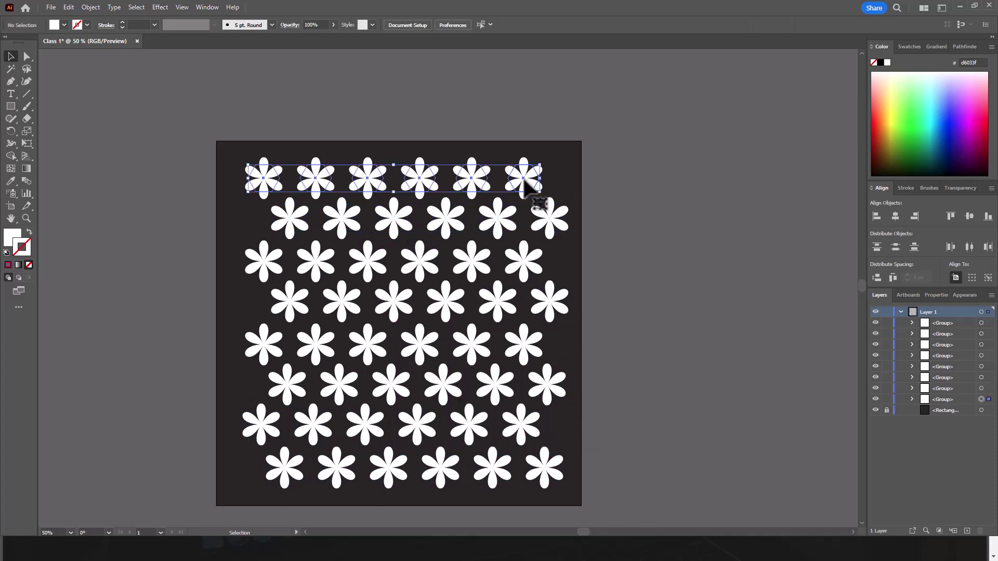
right_click(524, 181)
left_click(415, 223)
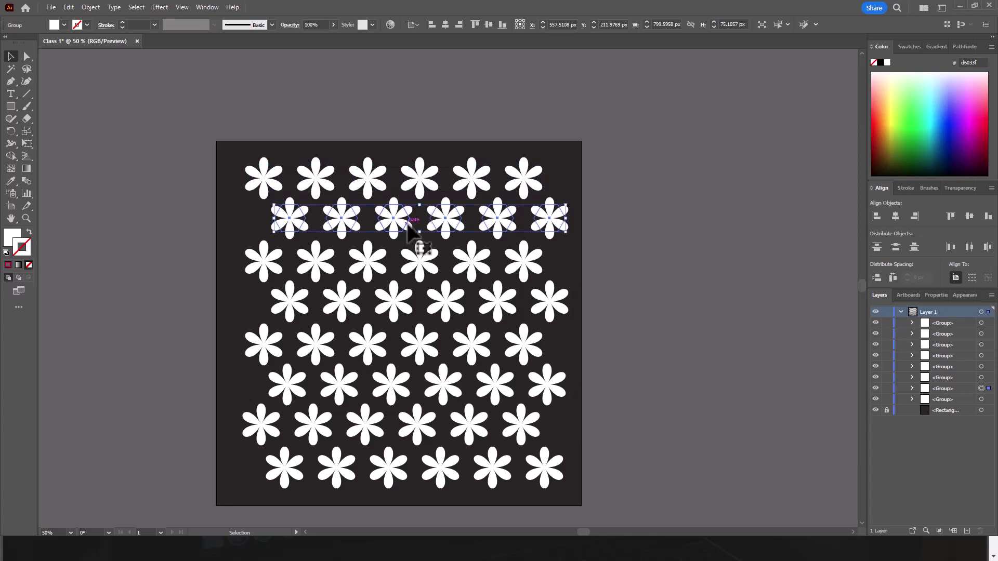
right_click(408, 225)
left_click(447, 380)
left_click(609, 284)
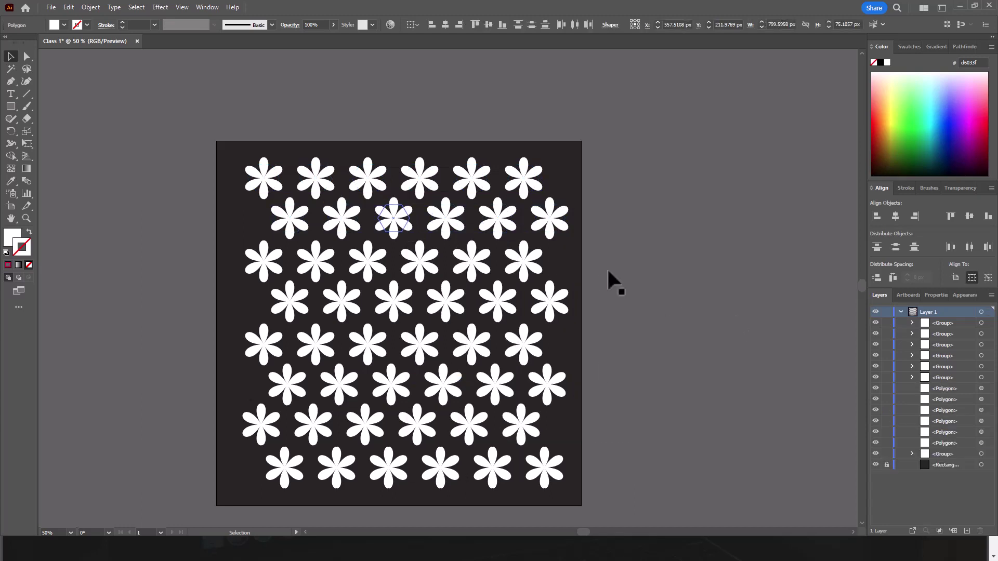
Ungroup the fifth and bottom flower rows into separate flowers
left_click(410, 356)
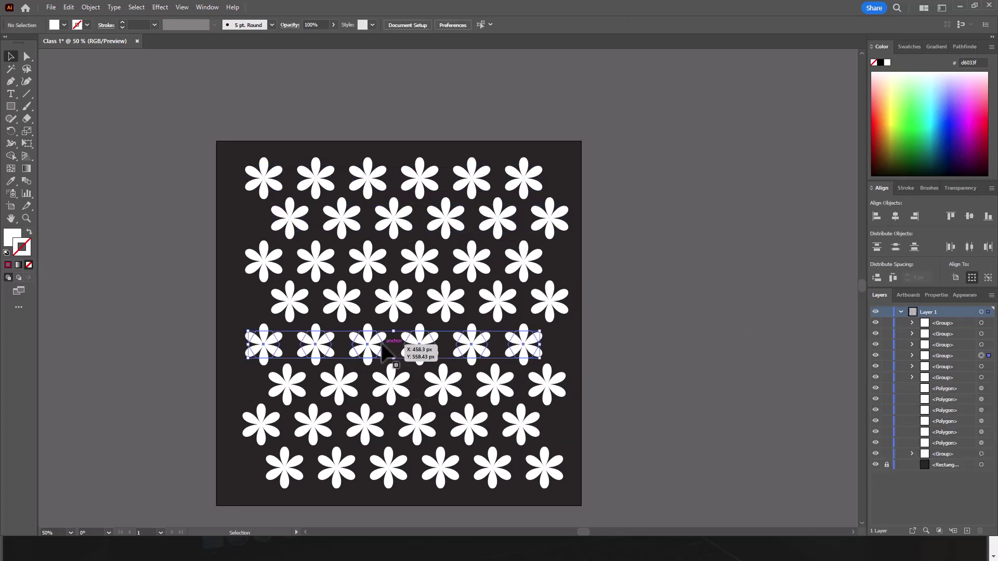
right_click(409, 357)
left_click(436, 247)
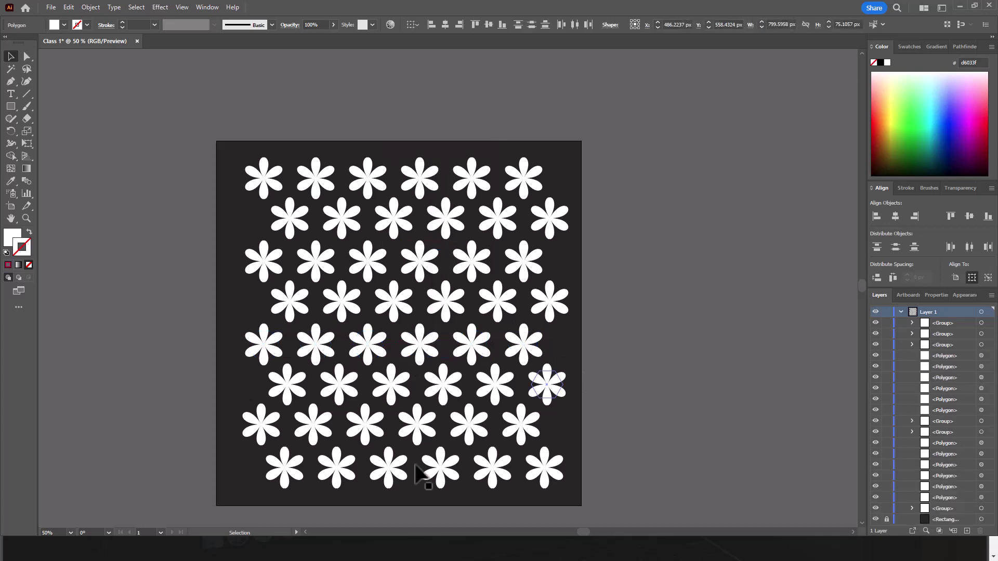
left_click(464, 457)
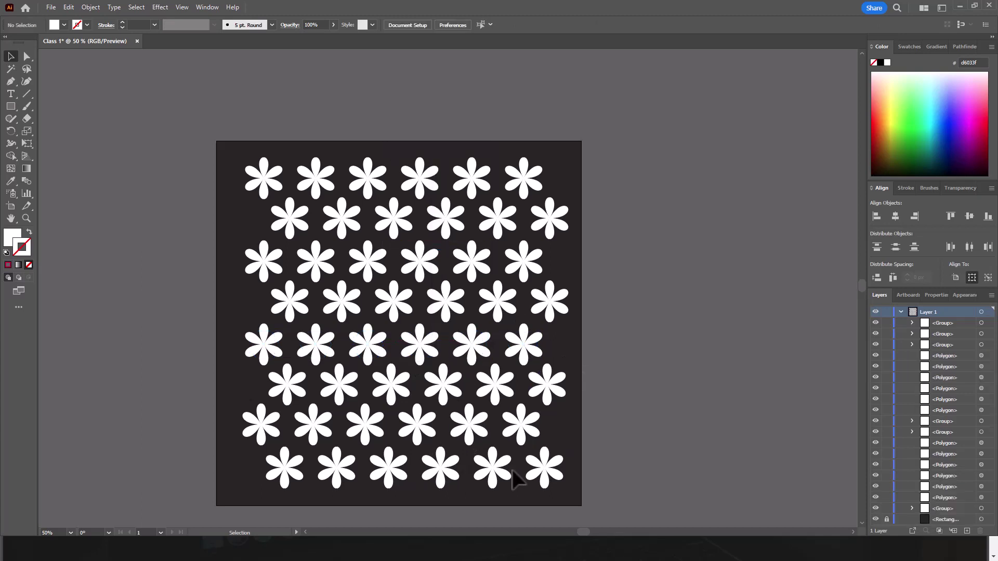
right_click(492, 476)
left_click(517, 368)
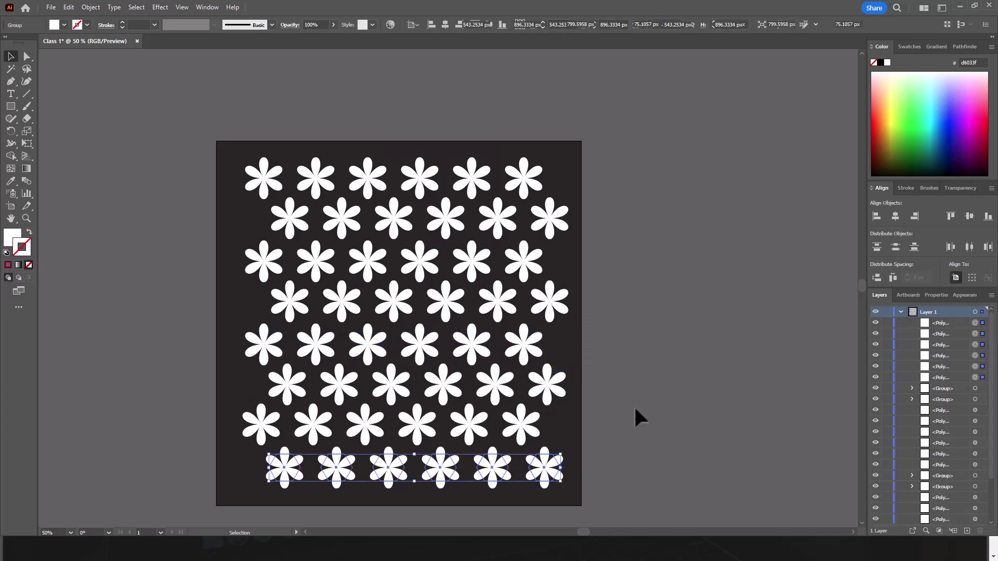
Shift-select three scattered flowers and bring the Fill swatch to the front
left_click(492, 477)
left_click(419, 344, "shift")
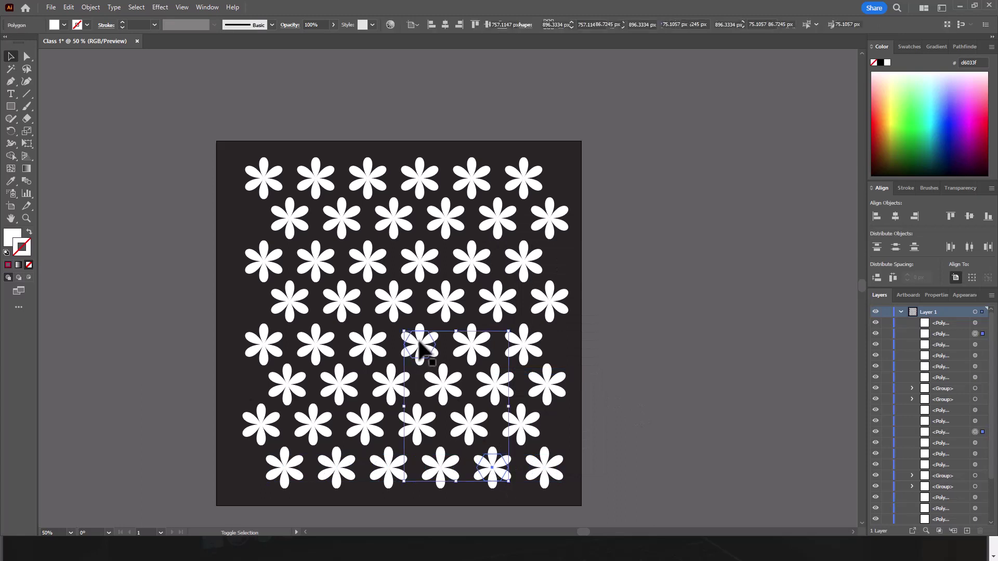
left_click(393, 213, "shift")
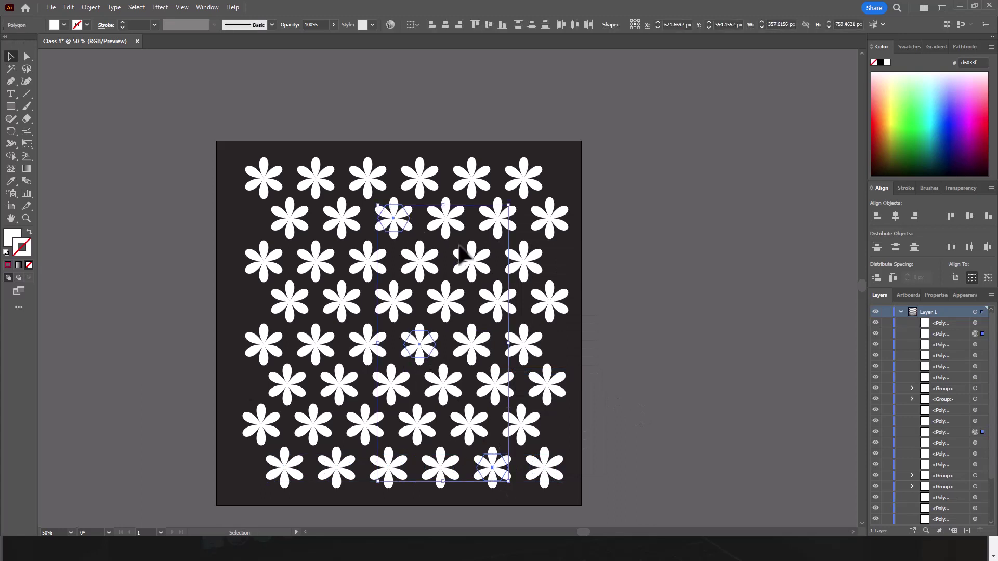
left_click(15, 237)
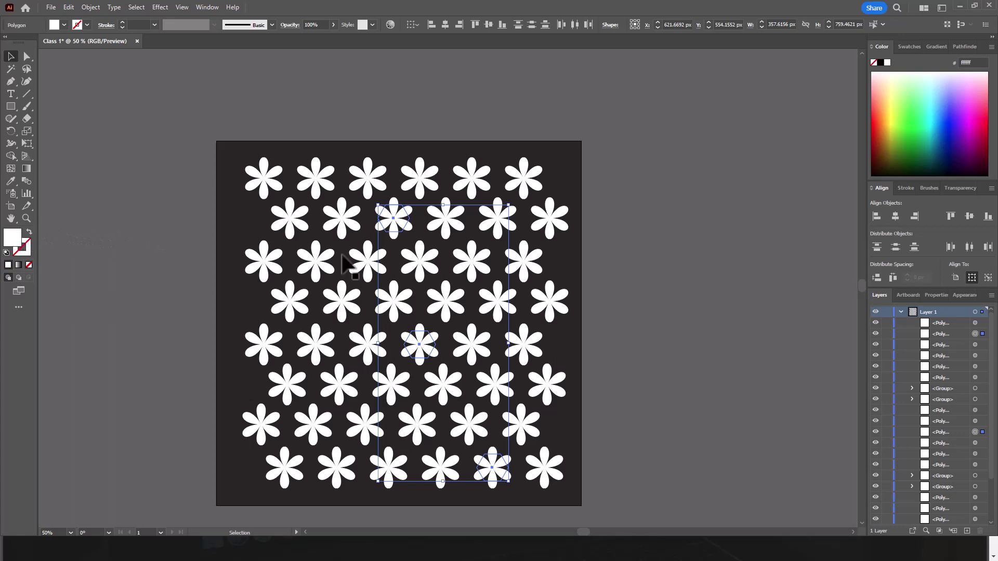
Recolour the three selected flowers light blue (#3ec4ff) using the Fill Color Picker
double_click(12, 238)
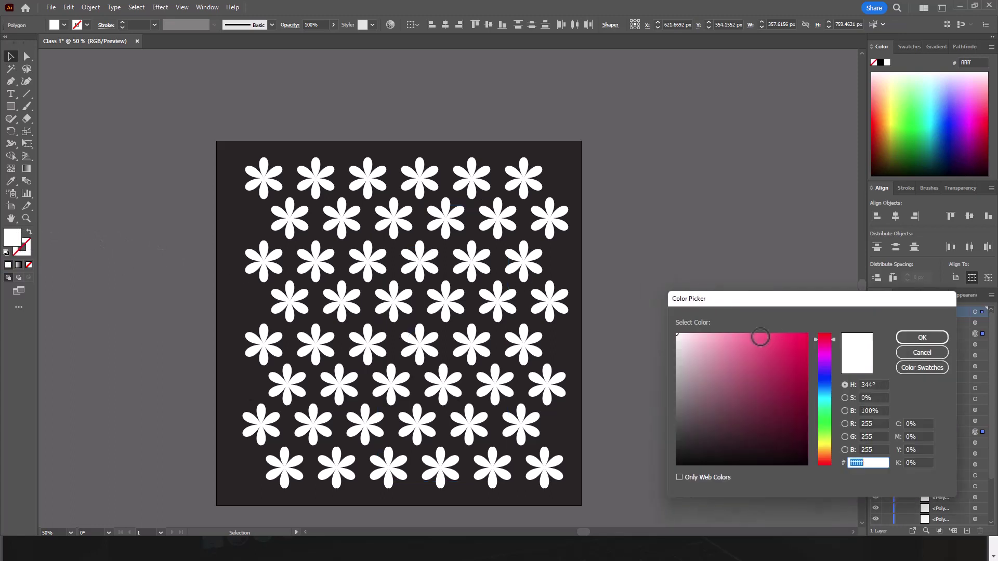
left_click_drag(760, 334, 824, 392)
left_click_drag(780, 361, 776, 324)
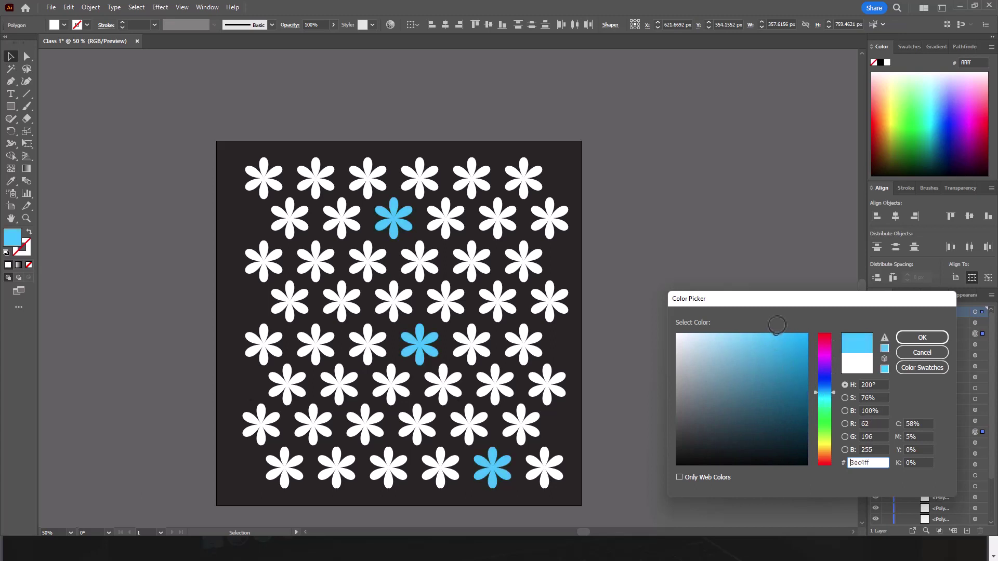
left_click(922, 337)
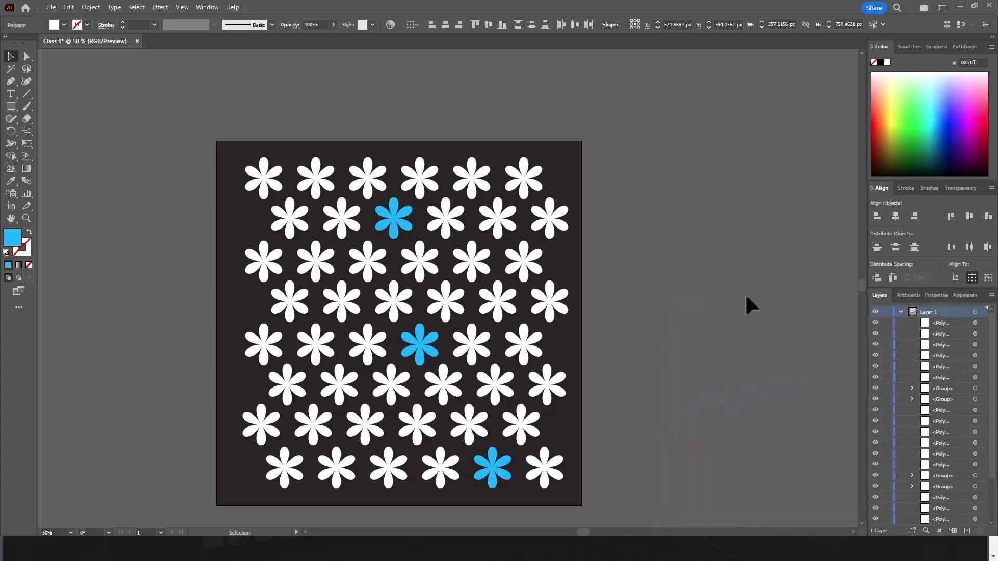
left_click(733, 300)
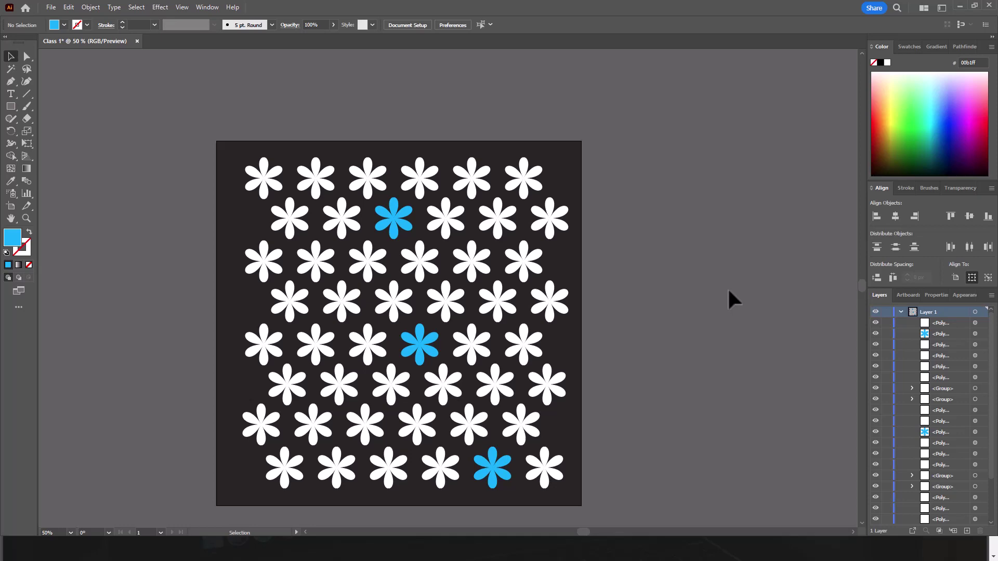
Minimize Illustrator and highlight the Practice #1 step about increasing effect steps
left_click(959, 6)
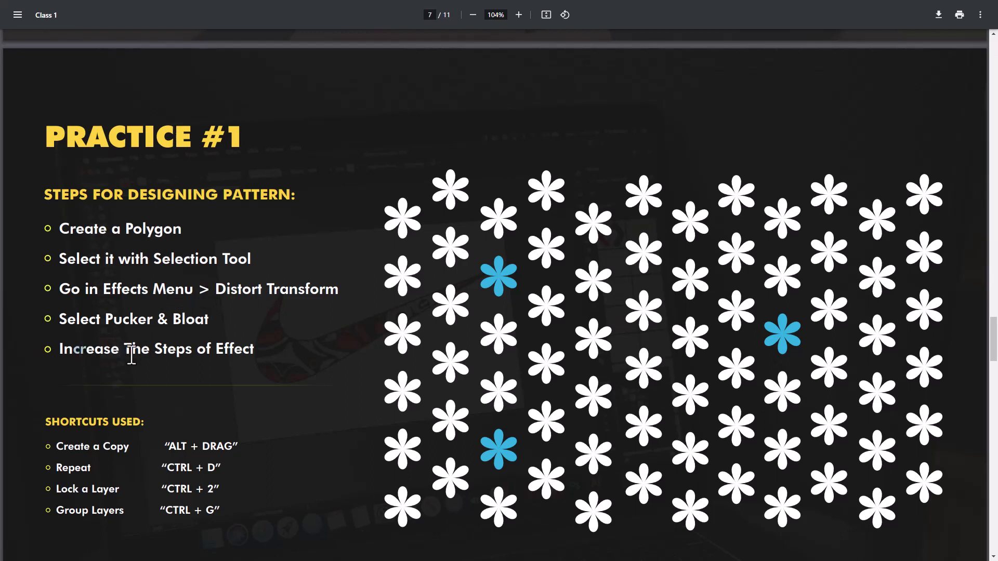
left_click_drag(132, 355, 219, 353)
left_click(225, 355)
Scroll past the rules, FAQ and trainer pages to the Questions & Answers page, 11 of 11
scroll(442, 297, "down", 1)
scroll(442, 298, "down", 5)
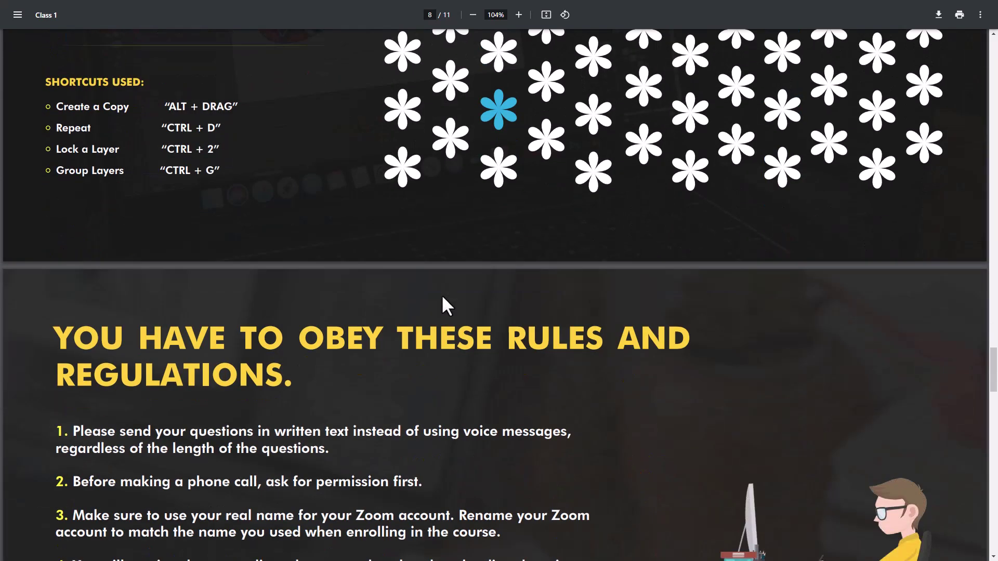
scroll(442, 296, "down", 3)
scroll(442, 301, "down", 10)
scroll(441, 306, "down", 7)
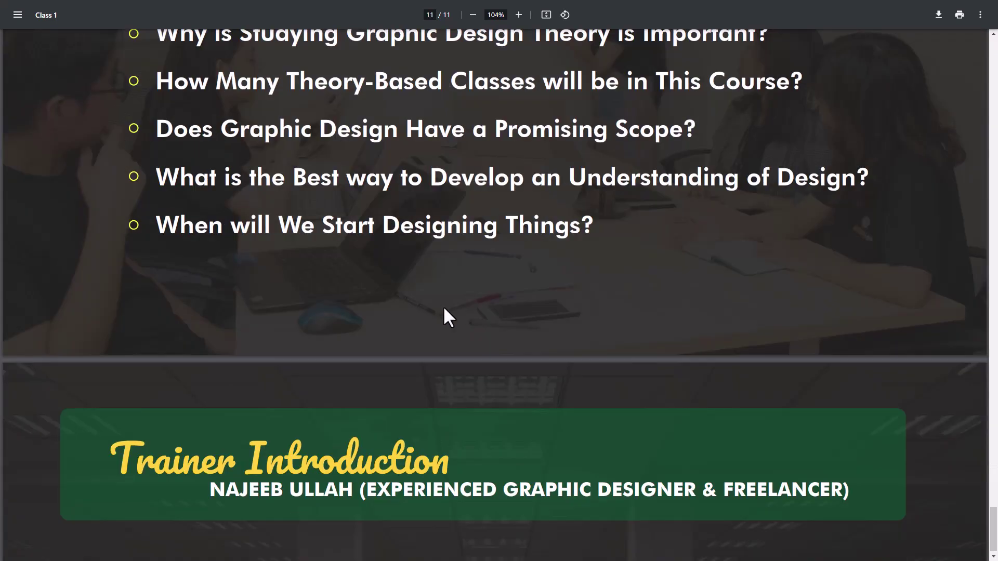
scroll(442, 306, "down", 15)
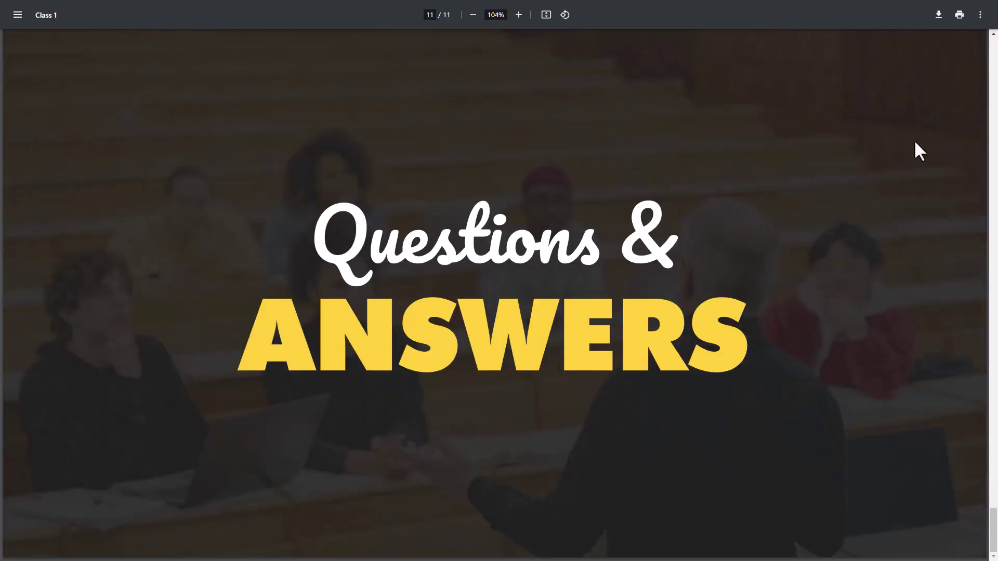